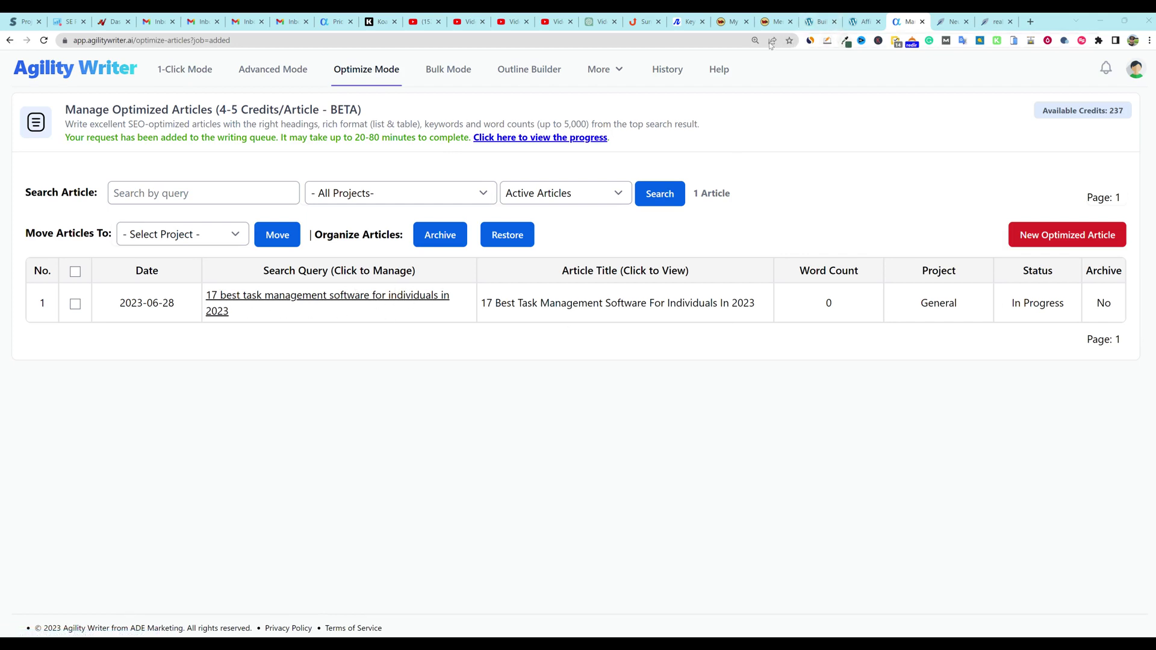
- Switch to BeyondMe and examine the keyword filters and the weak spots in the keyword list
left_click(688, 22)
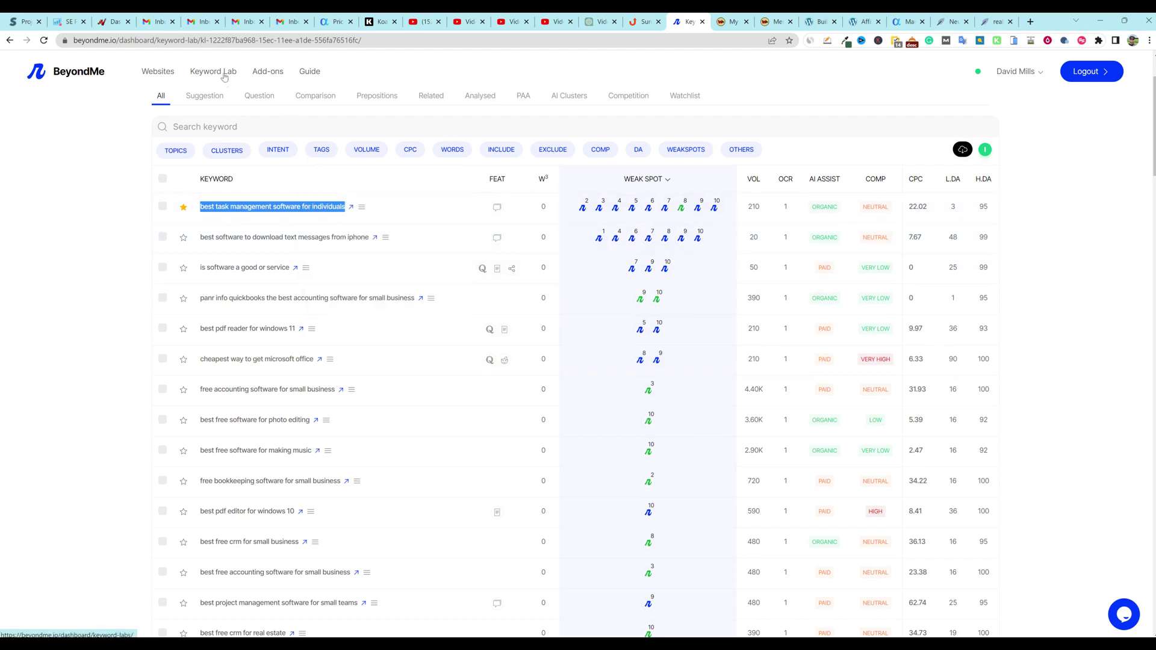
mouse_move(278, 151)
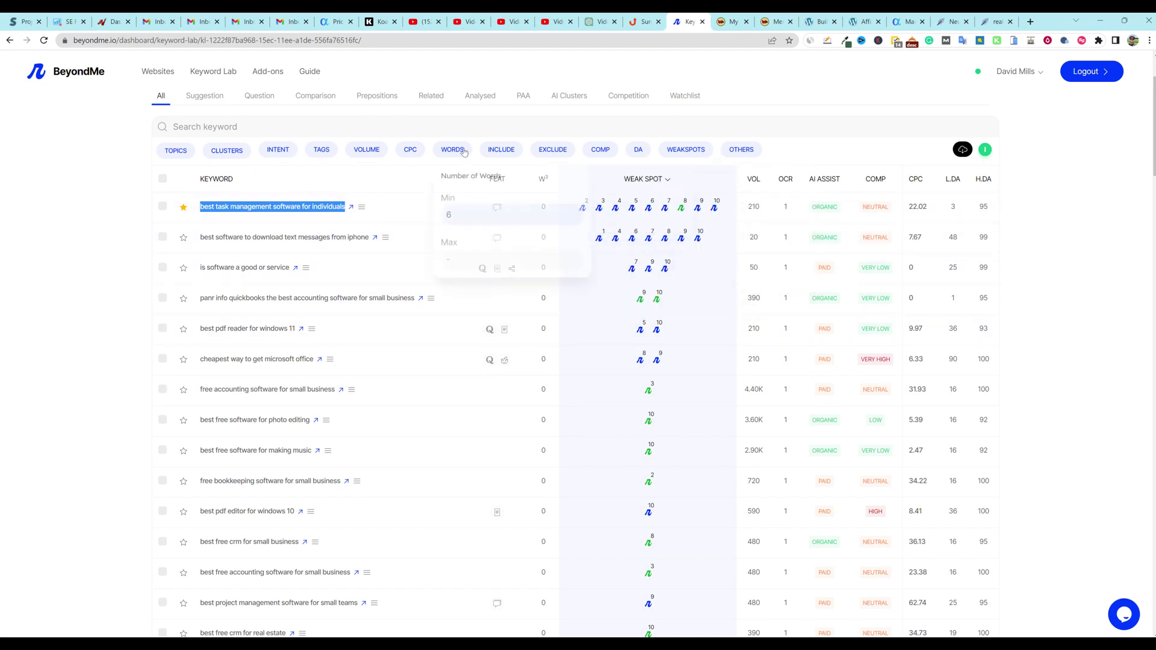
mouse_move(356, 155)
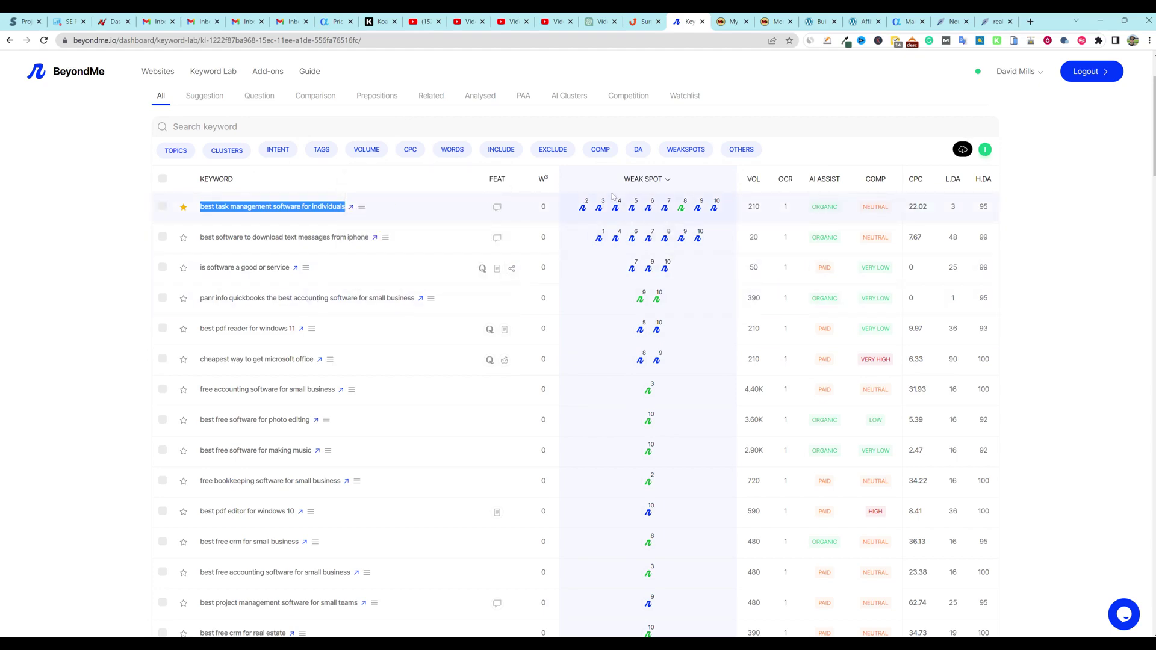
scroll(669, 419, "down", 15)
scroll(673, 417, "up", 20)
mouse_move(612, 211)
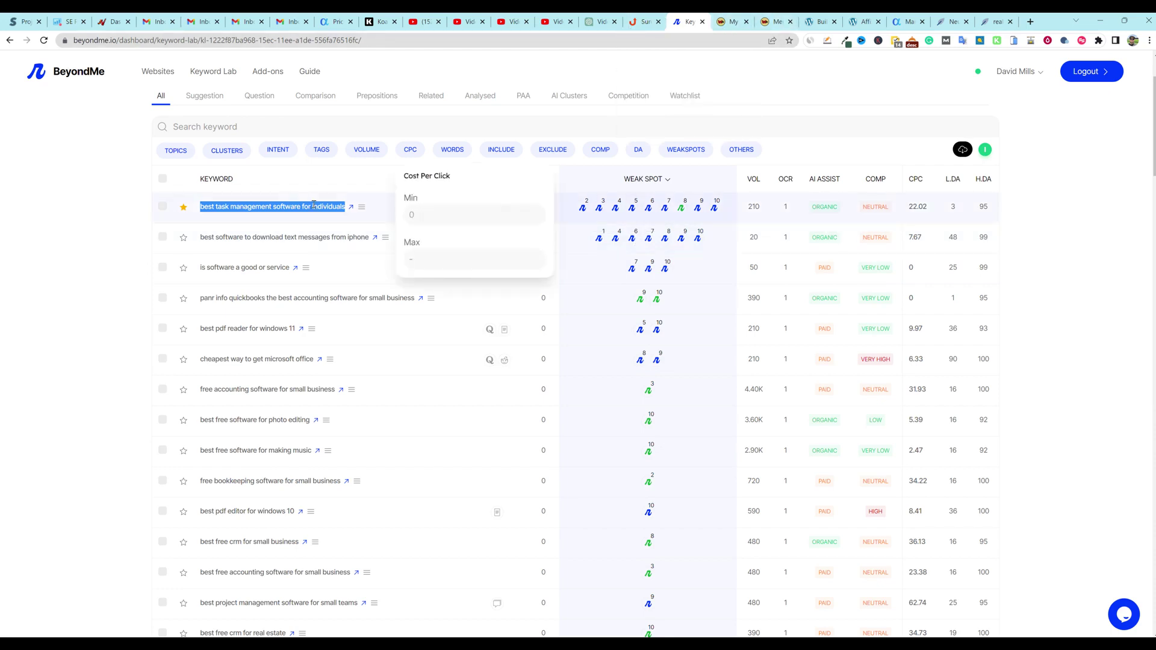
- Switch to SurgeGraph and view the keyword research results for "best task management software for individuals"
key("ctrl+shift+Tab")
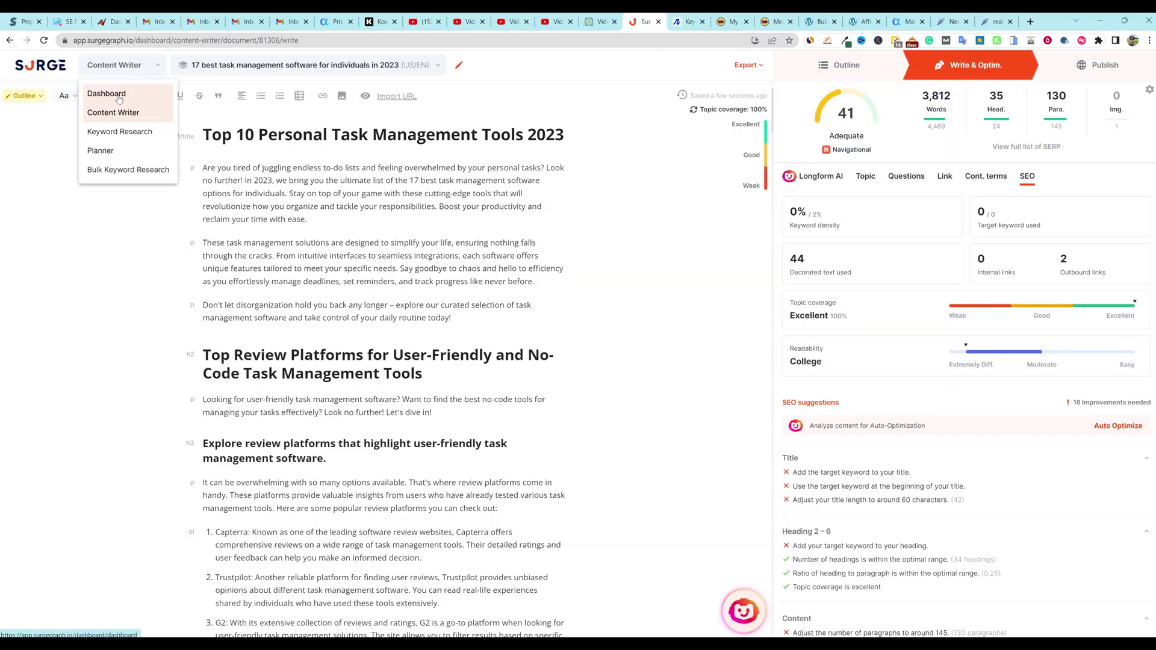
left_click(115, 135)
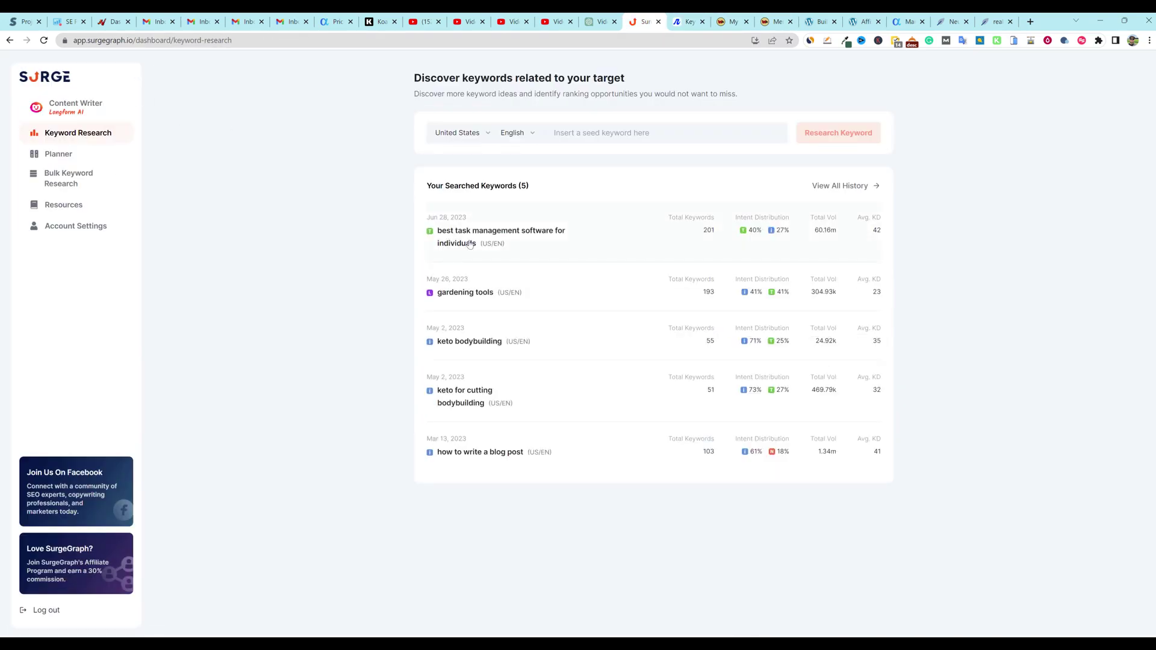
left_click(503, 234)
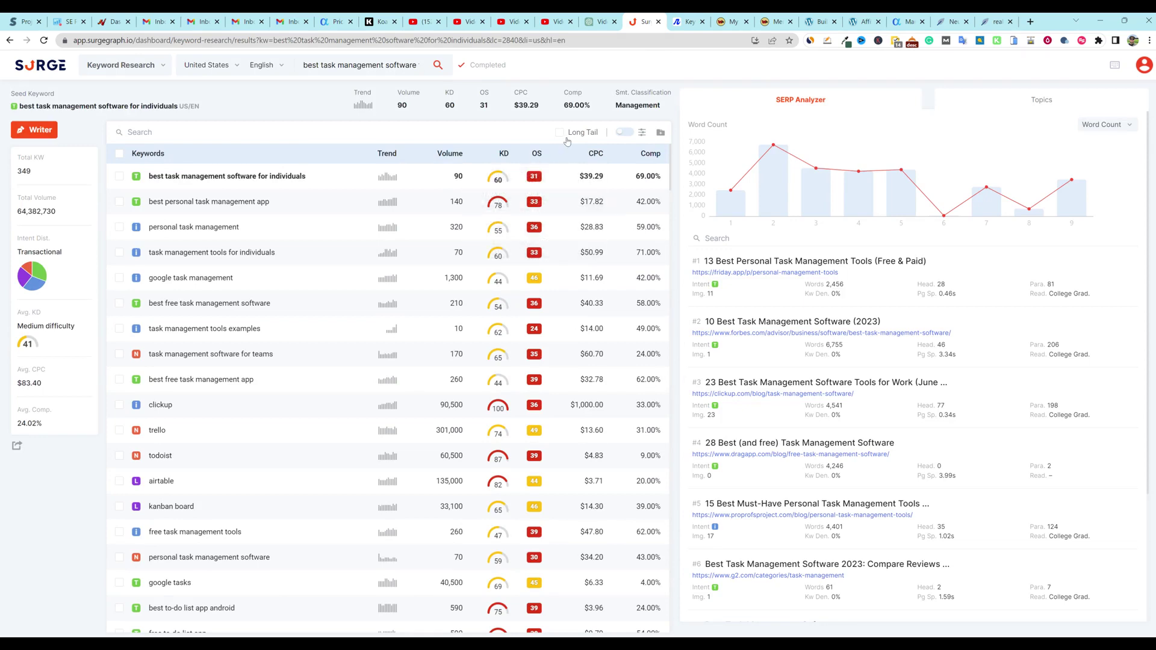
- Return to BeyondMe and examine the SERP results for "best task management software for individuals"
left_click(687, 21)
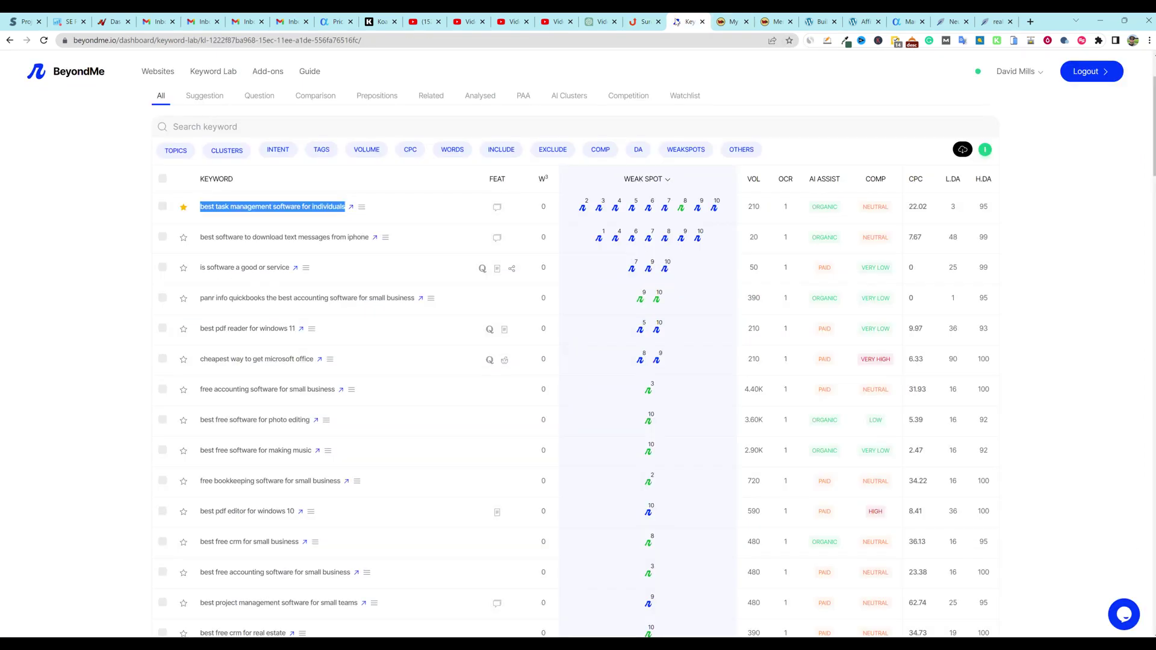
left_click(350, 207)
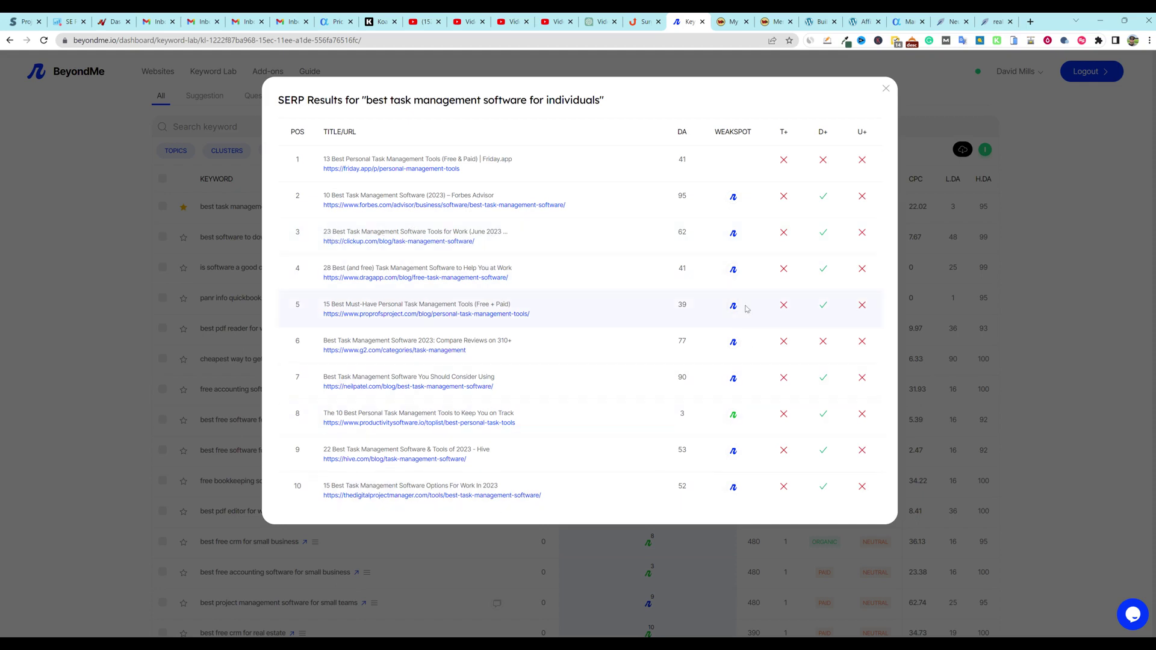
left_click(886, 88)
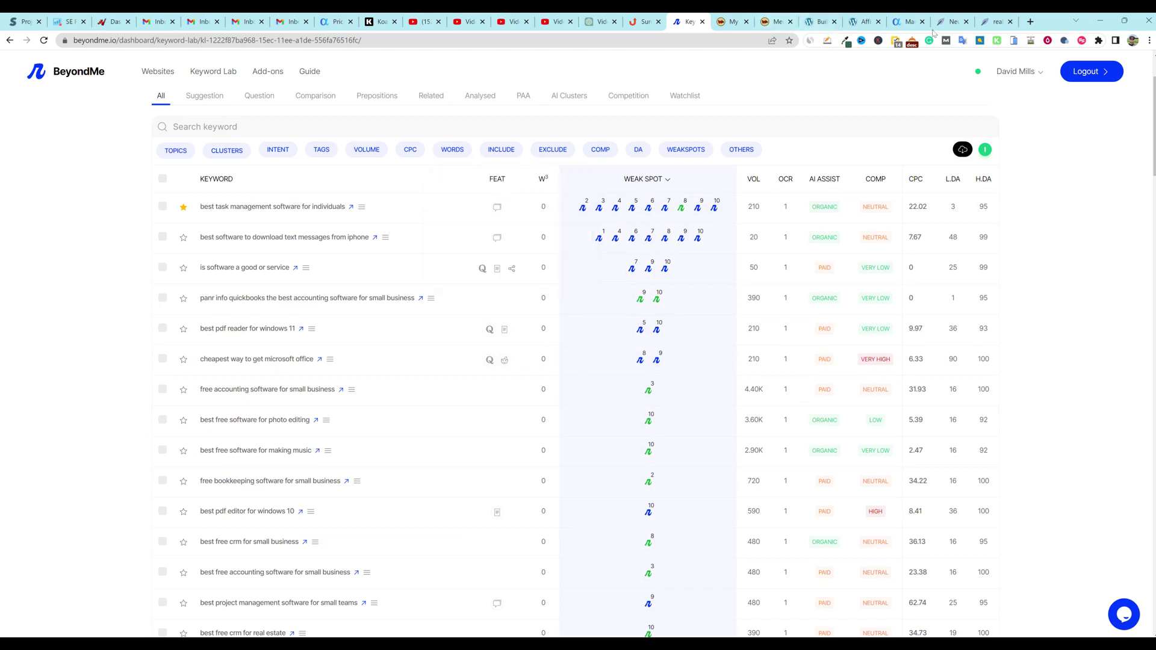
- Switch to Agility Writer and start a new optimized article in Optimize Mode
left_click(909, 22)
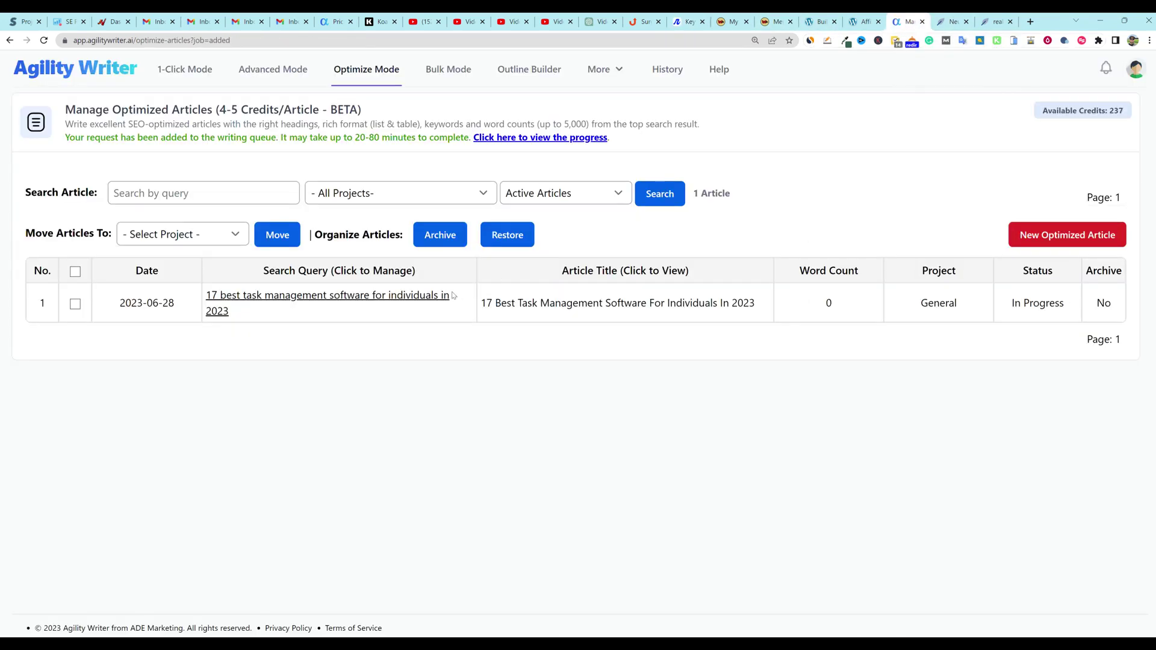
left_click(370, 75)
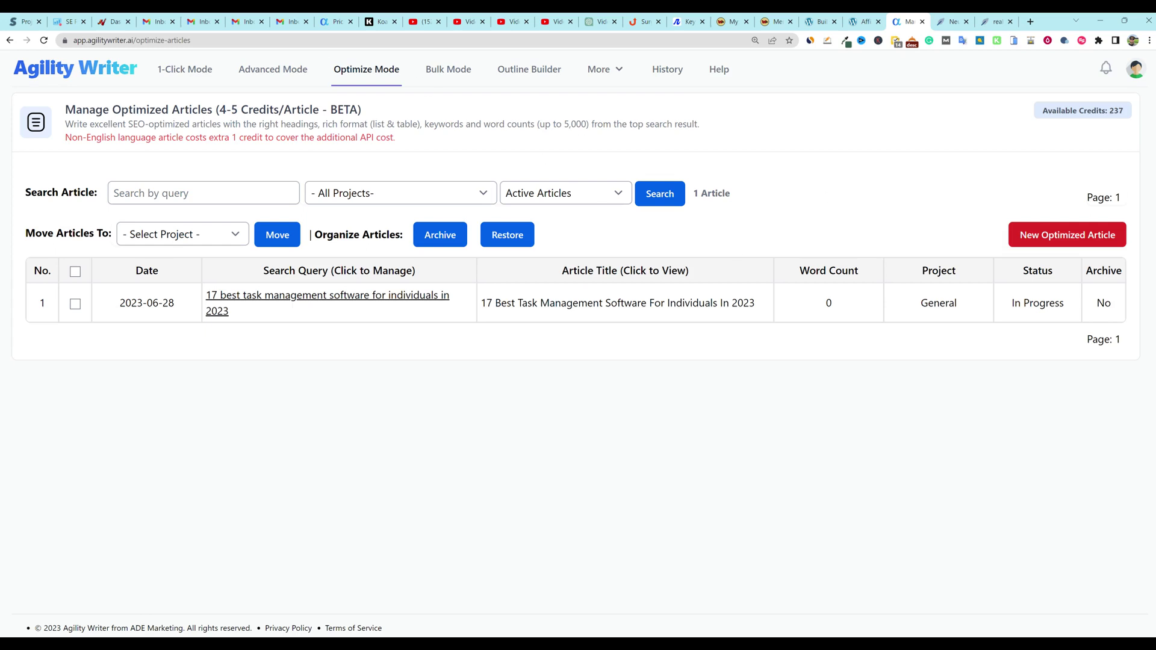
left_click(1066, 237)
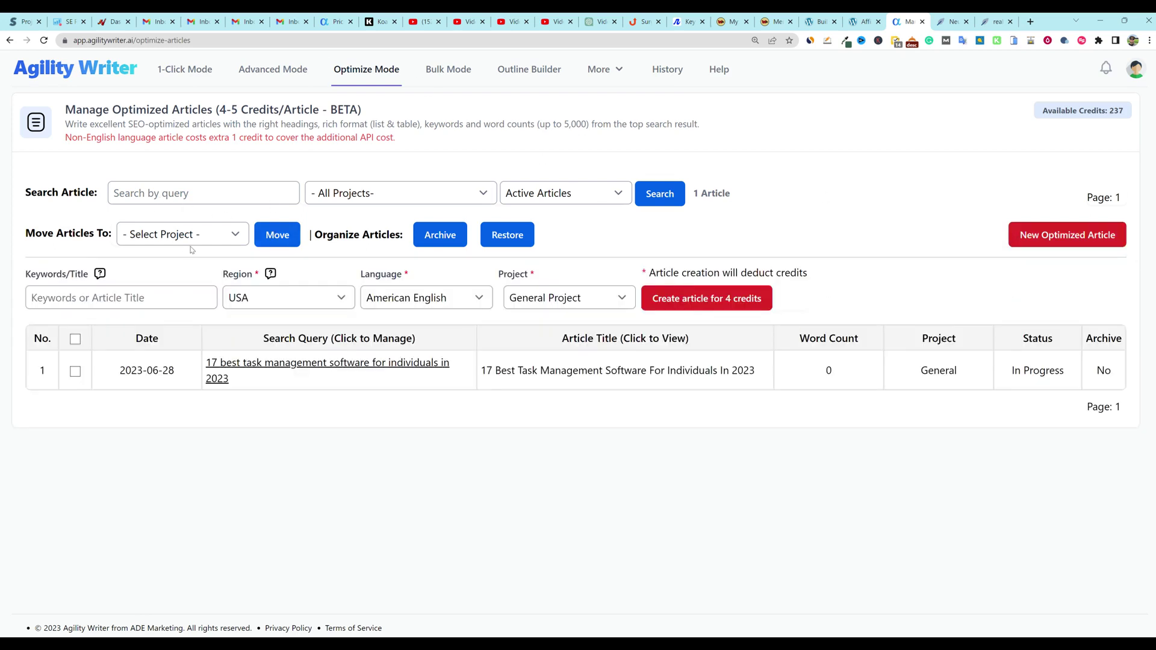
- Enter "17 best task management software for individuals in 2023" as the article's keywords/title and view that field's help hint
left_click(155, 299)
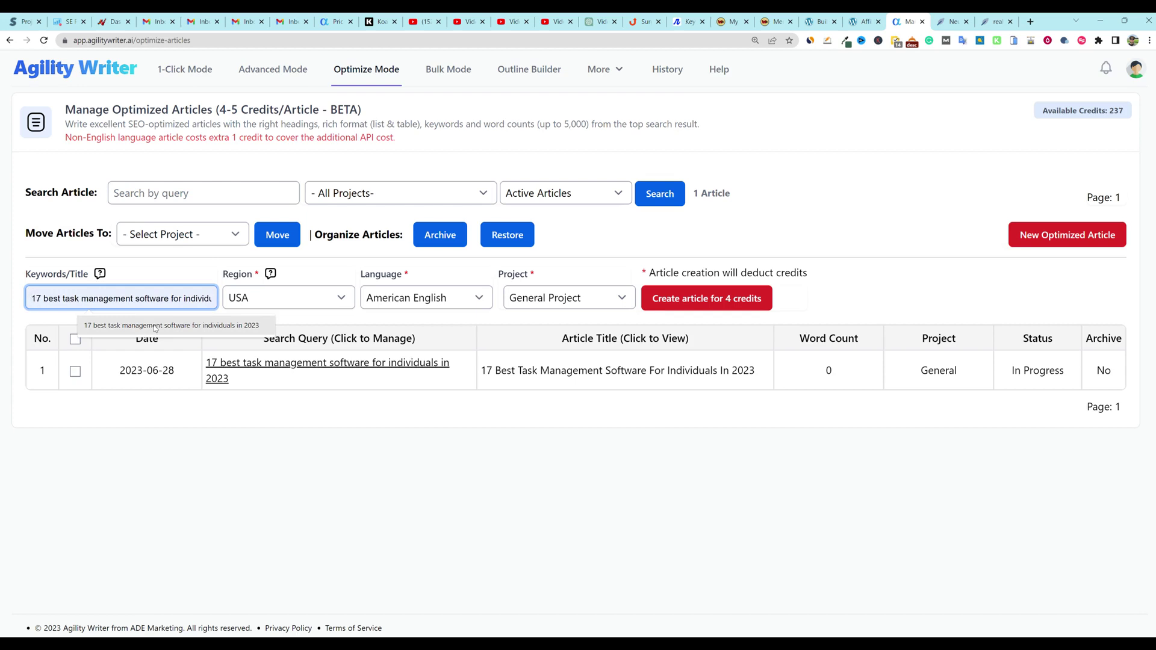
left_click(155, 326)
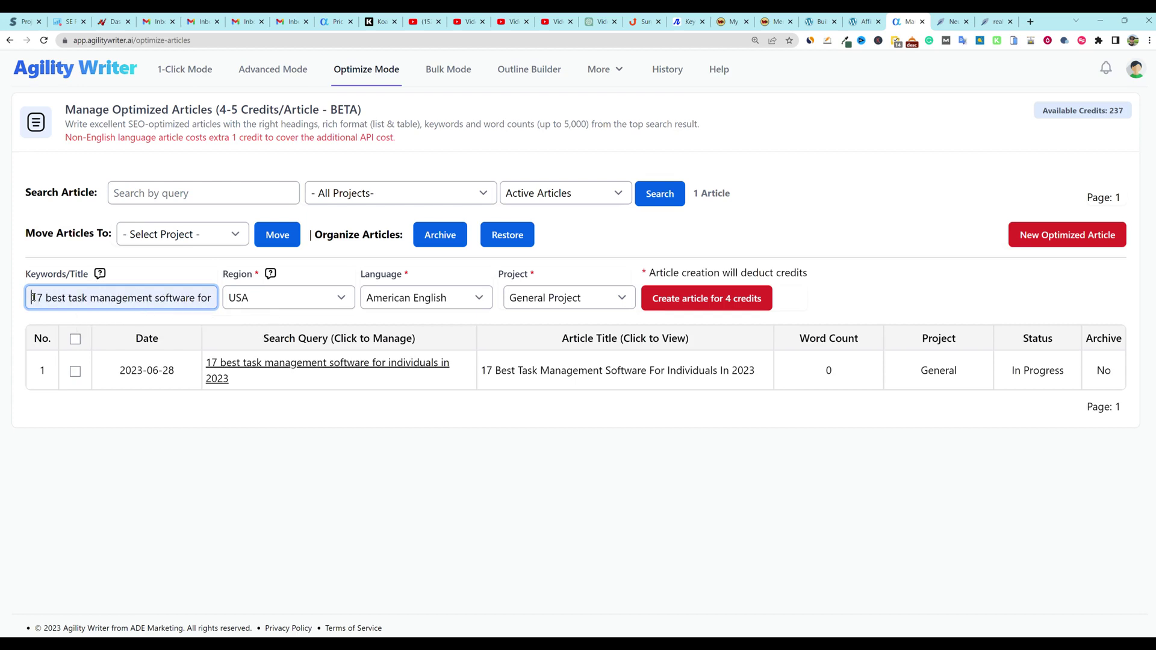
left_click_drag(32, 298, 226, 298)
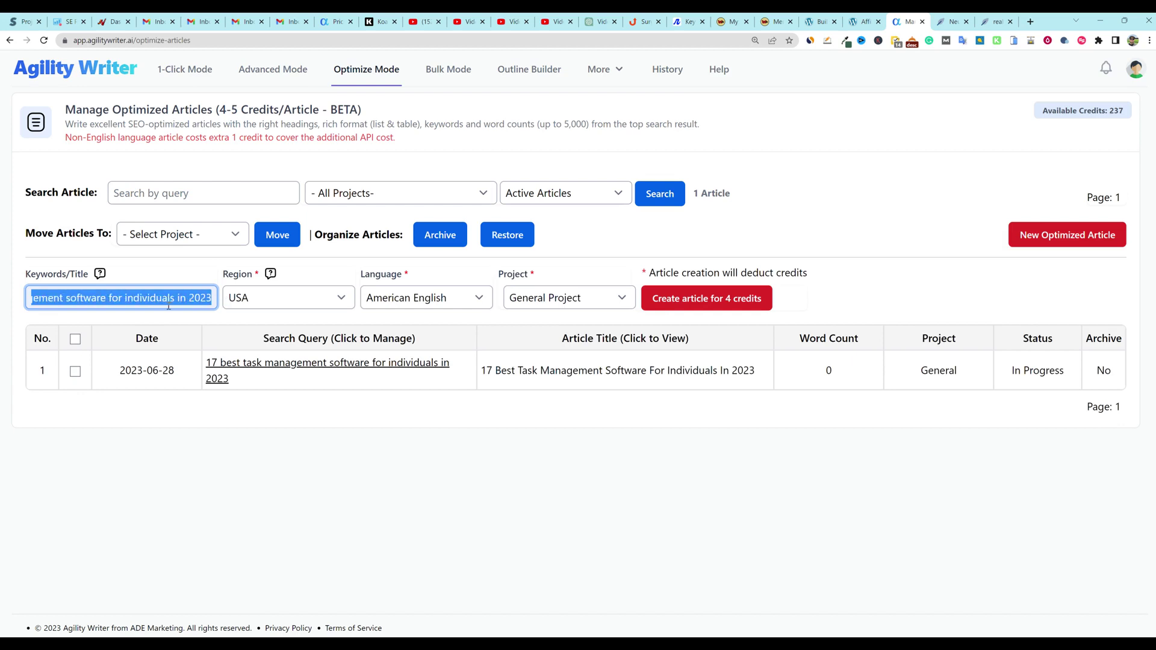
mouse_move(96, 276)
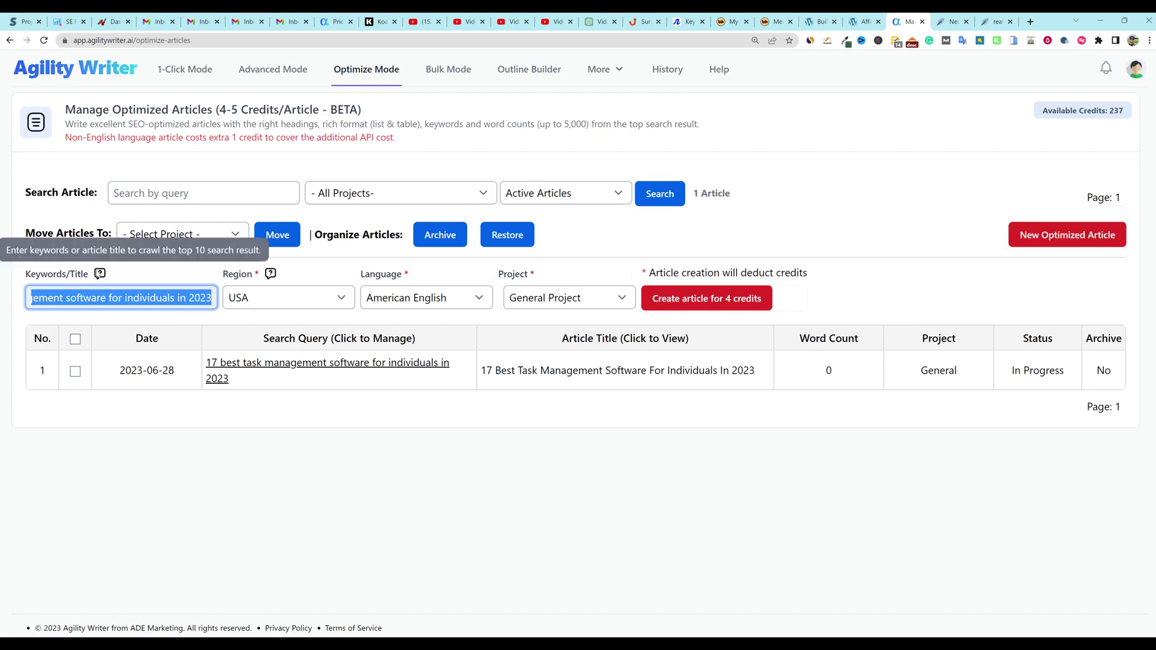
left_click(247, 425)
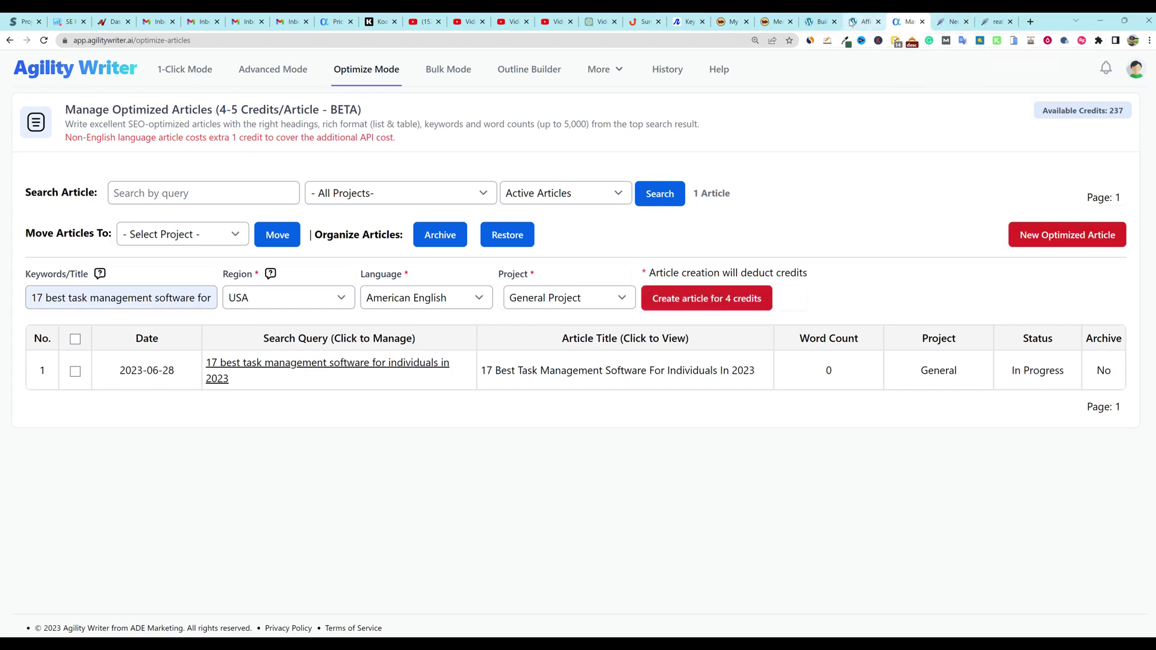
- Switch to BeyondMe, look through the keyword list and examine the SERP results for "best laptop for adobe creative cloud"
left_click(689, 21)
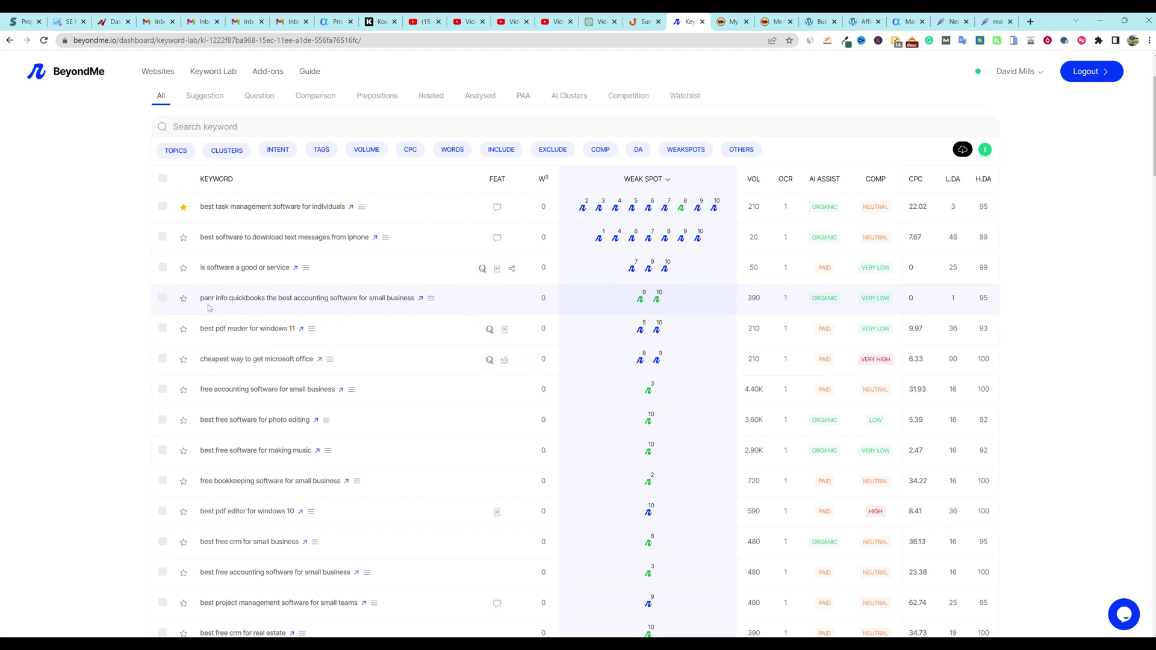
left_click_drag(223, 302, 202, 299)
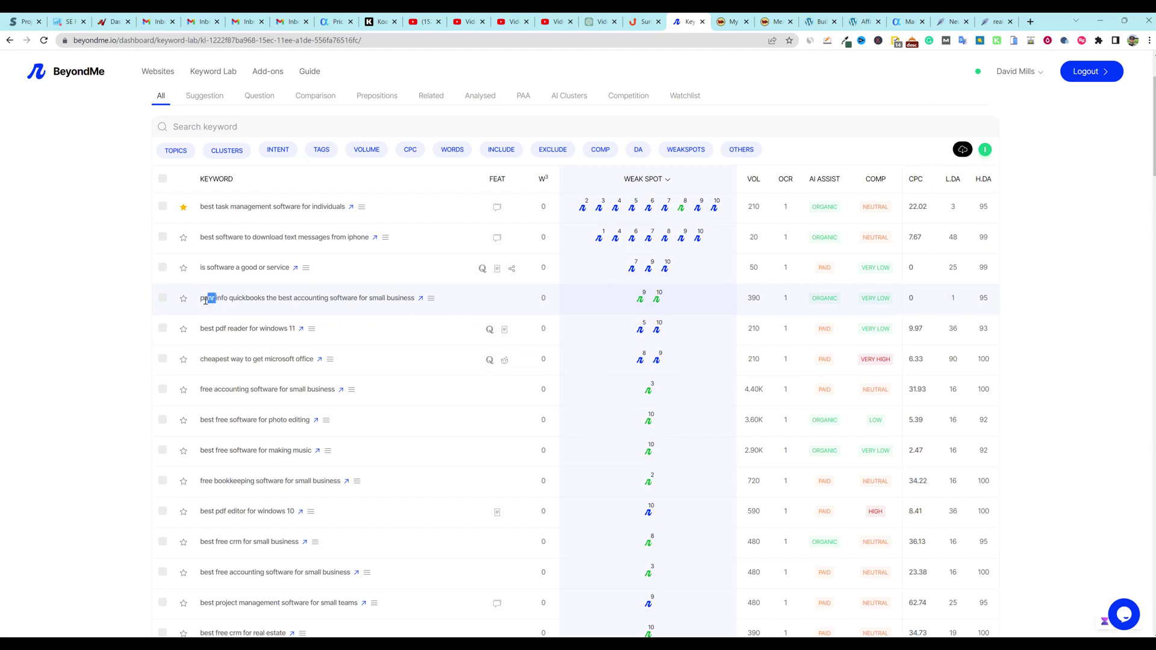
left_click(313, 297)
scroll(623, 521, "down", 3)
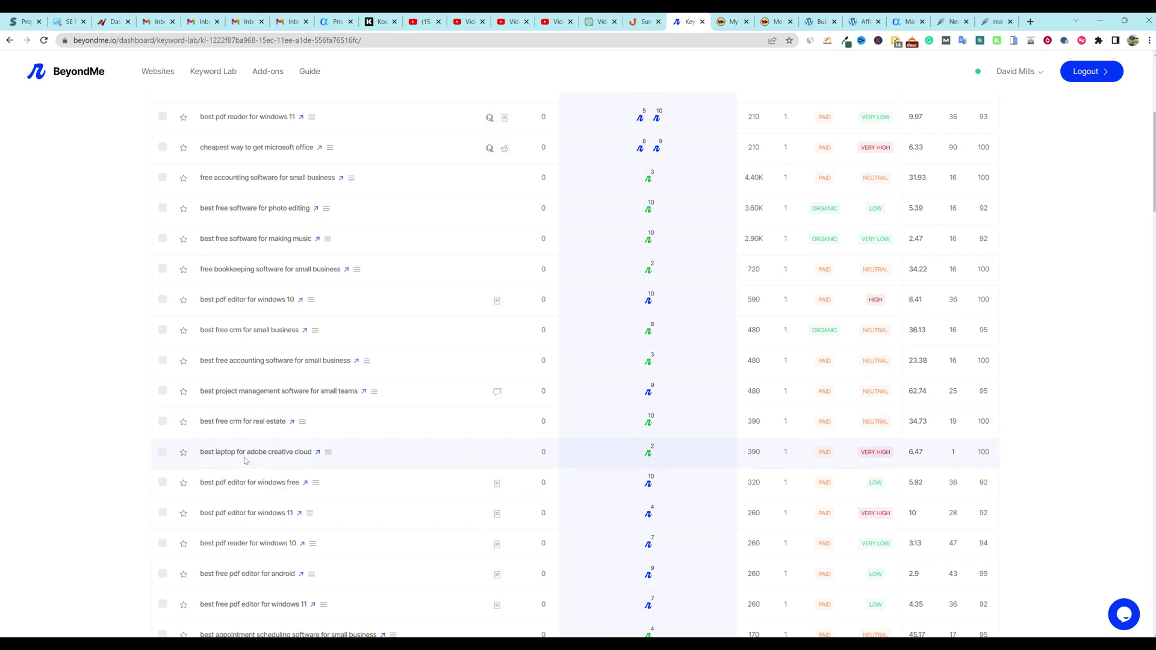
left_click(328, 452)
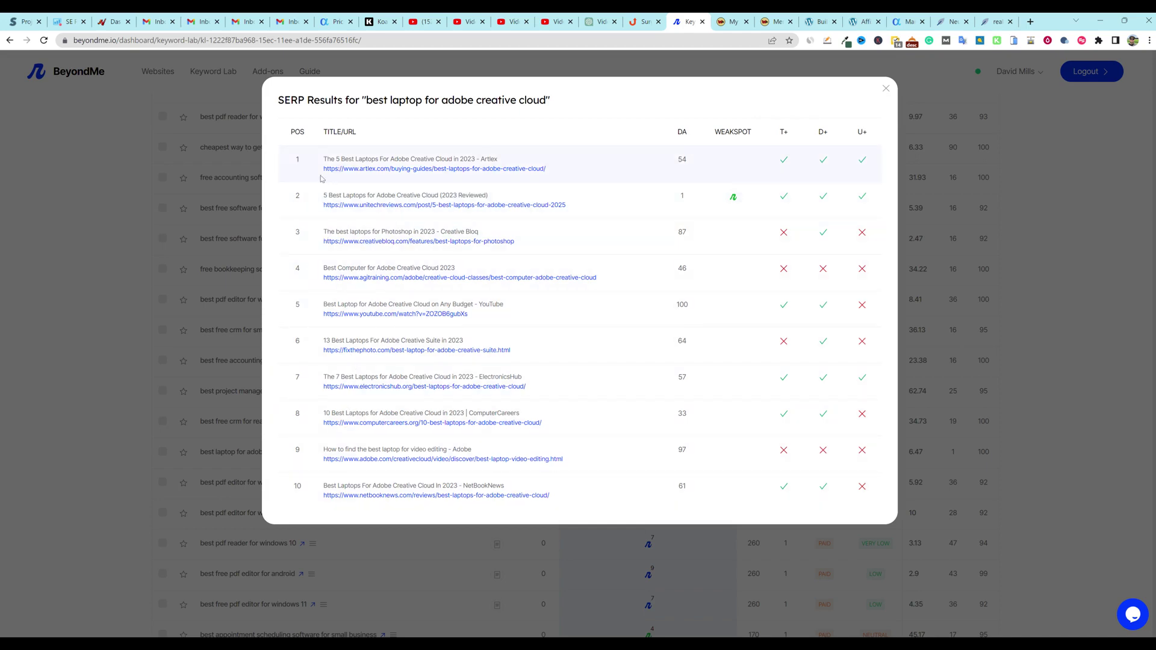
left_click(885, 88)
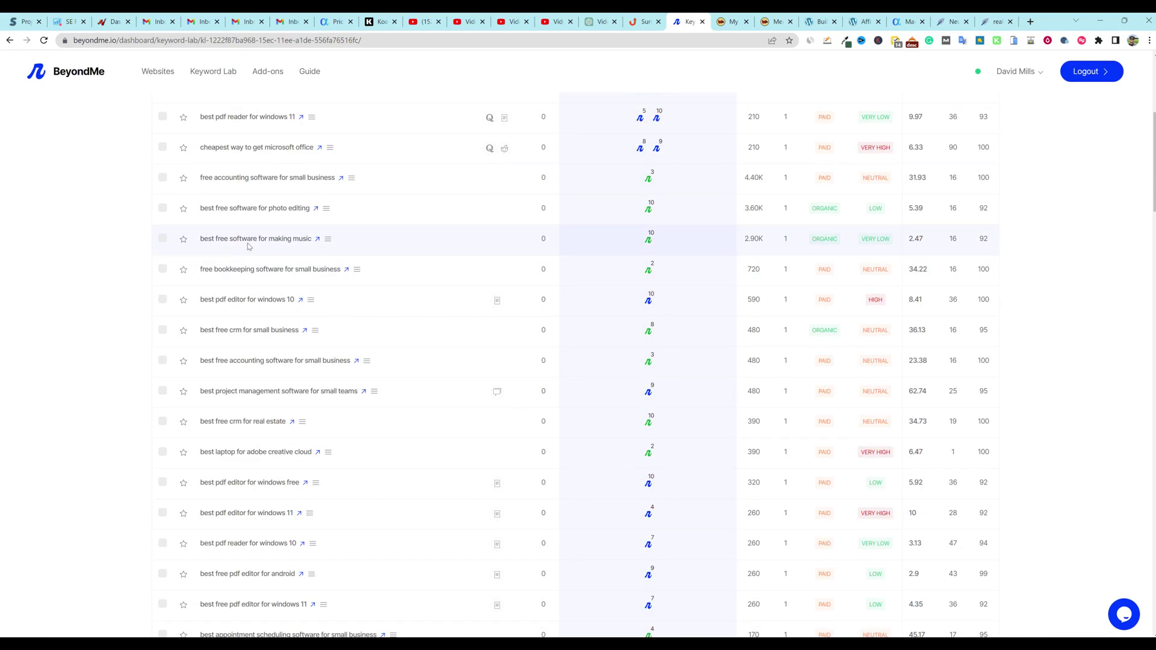
scroll(229, 469, "up", 1)
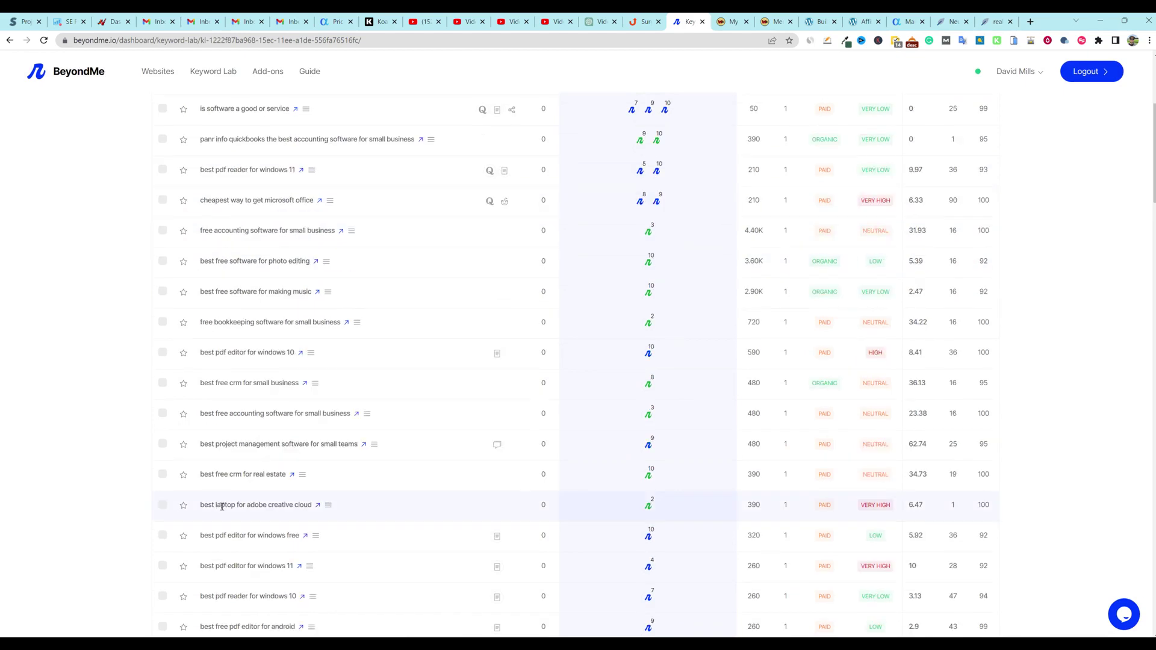
left_click(318, 506)
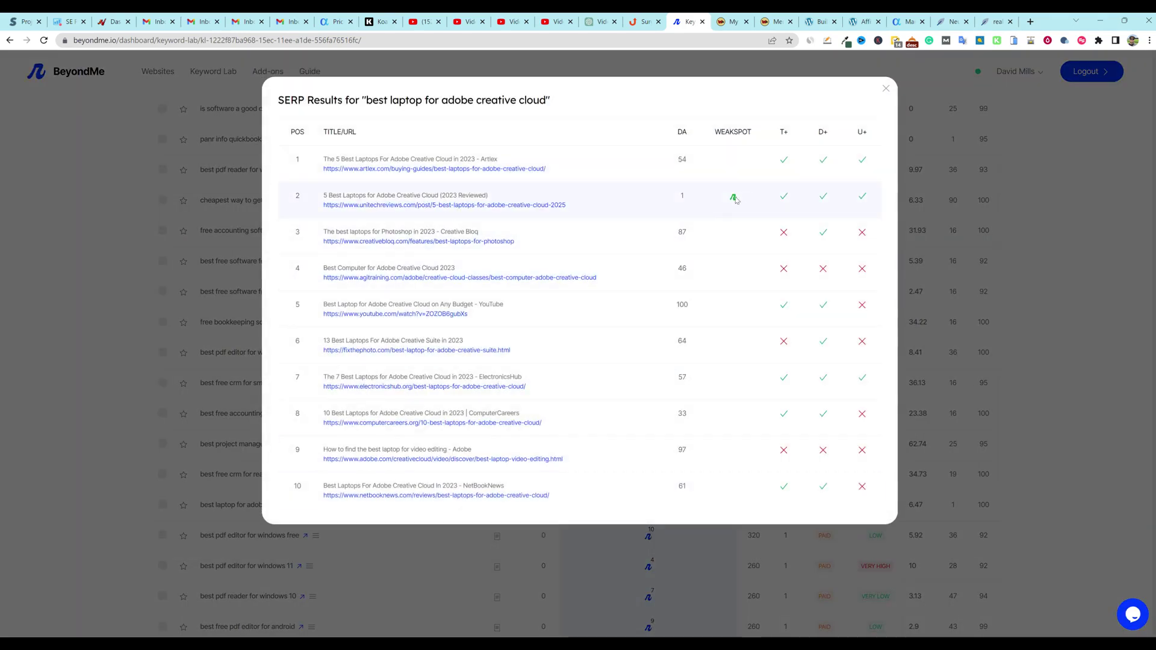
left_click(220, 516)
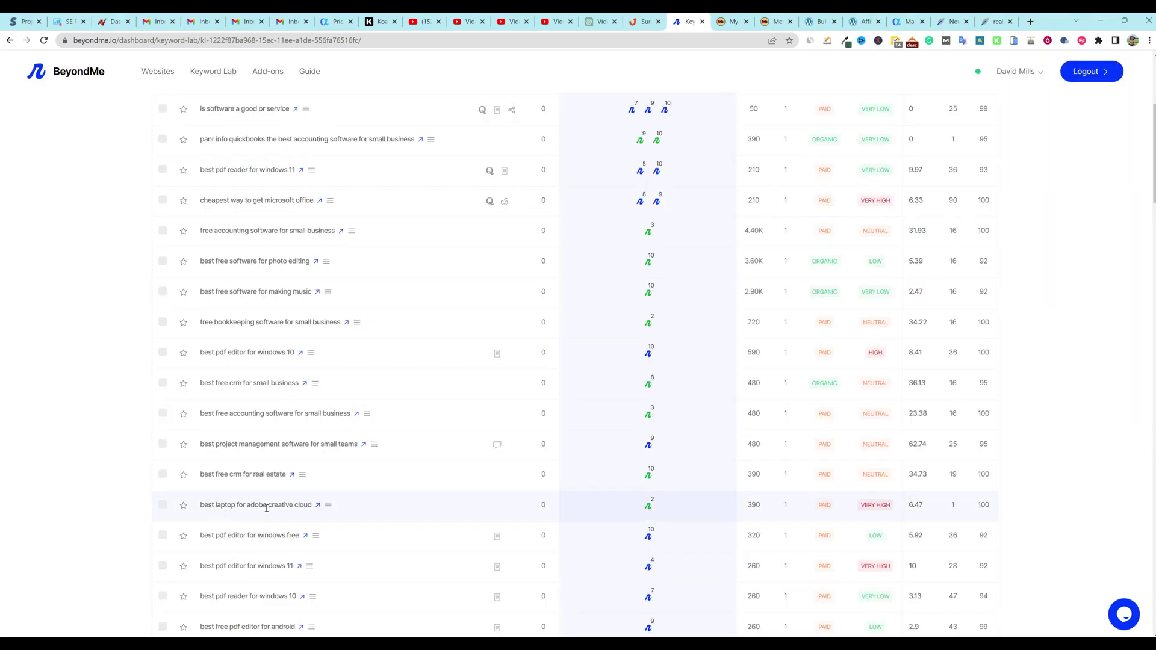
- Add the keyword "best laptop for adobe creative cloud" to the watchlist and copy its text
left_click(183, 506)
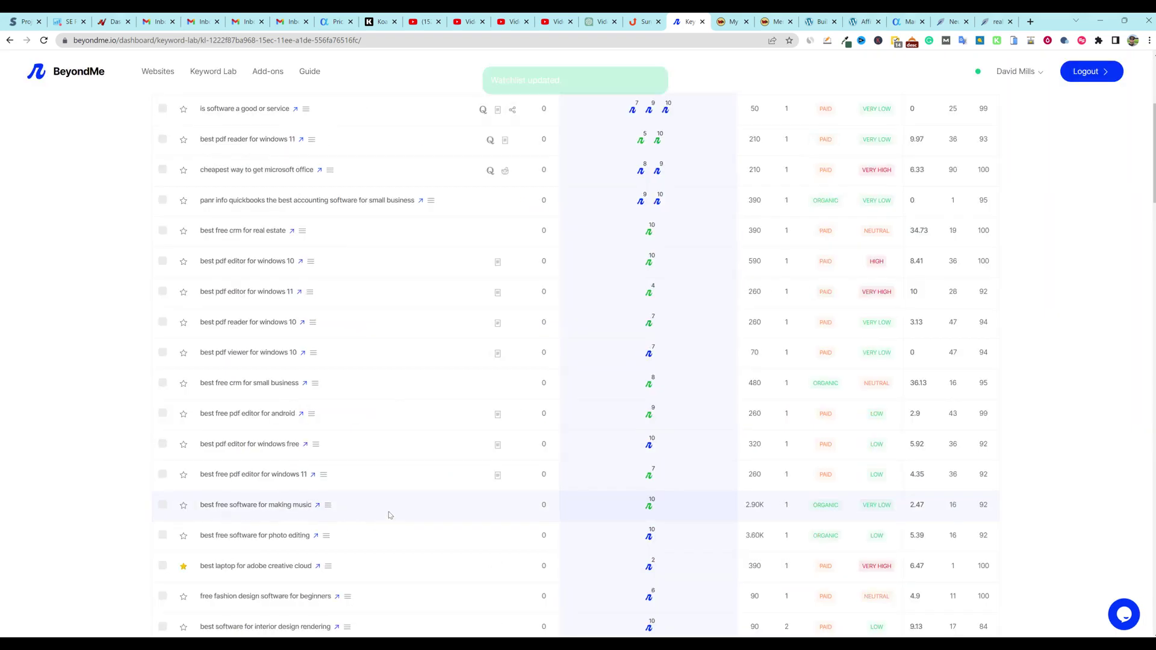
scroll(342, 452, "up", 5)
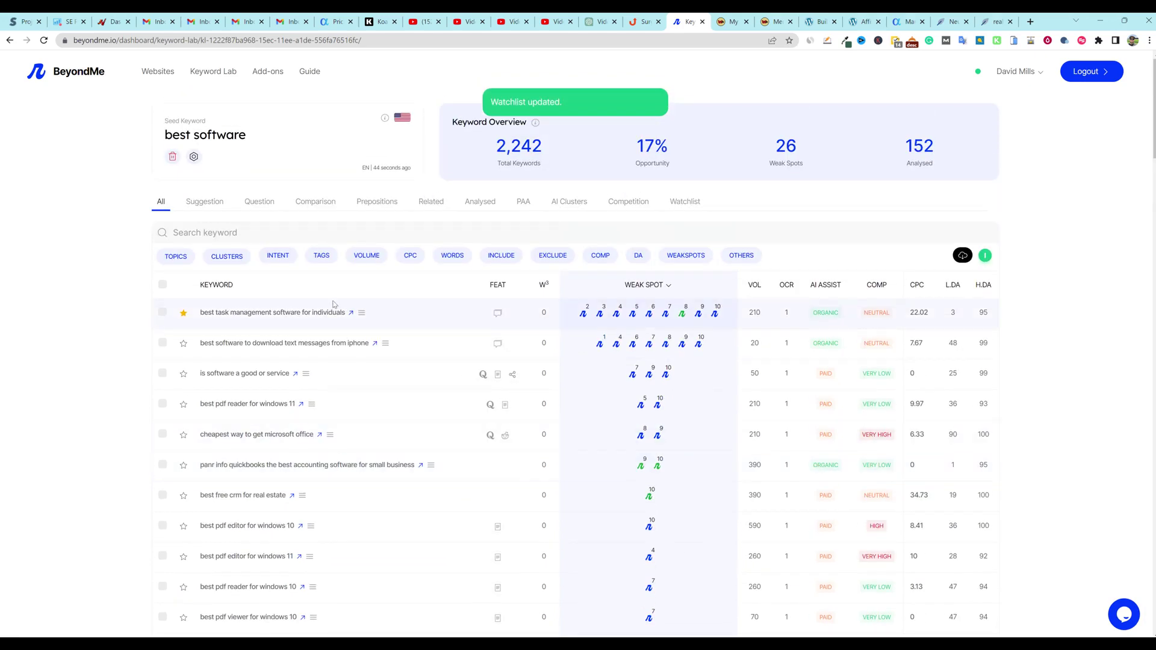
scroll(232, 378, "down", 7)
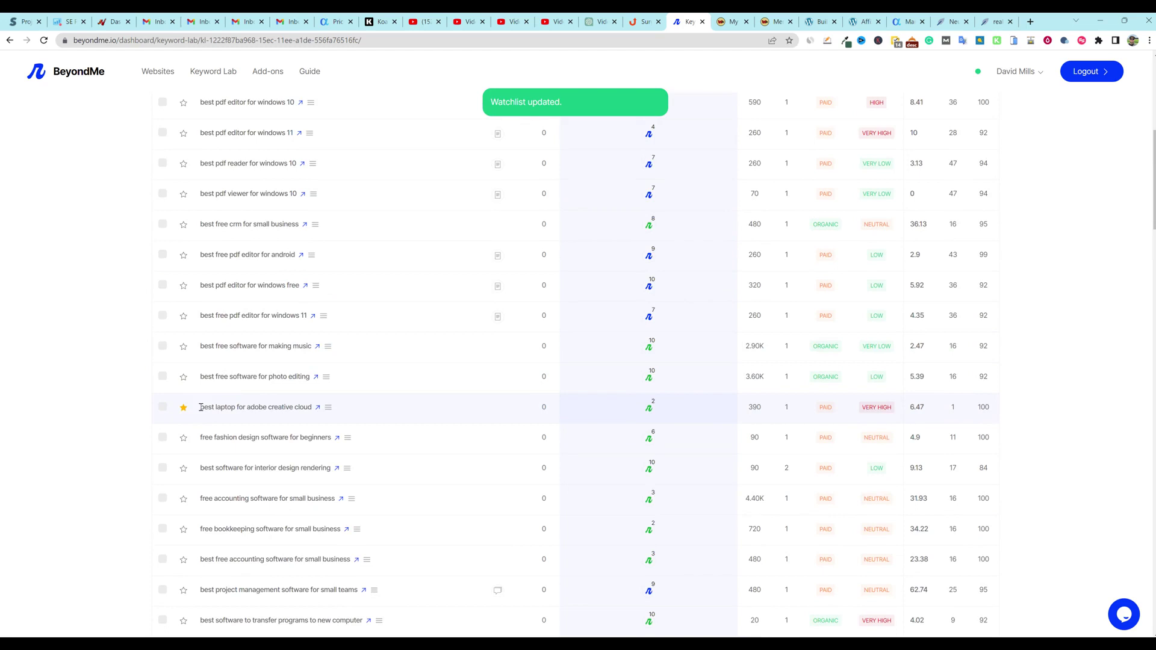
left_click_drag(201, 407, 314, 409)
key("ctrl+c")
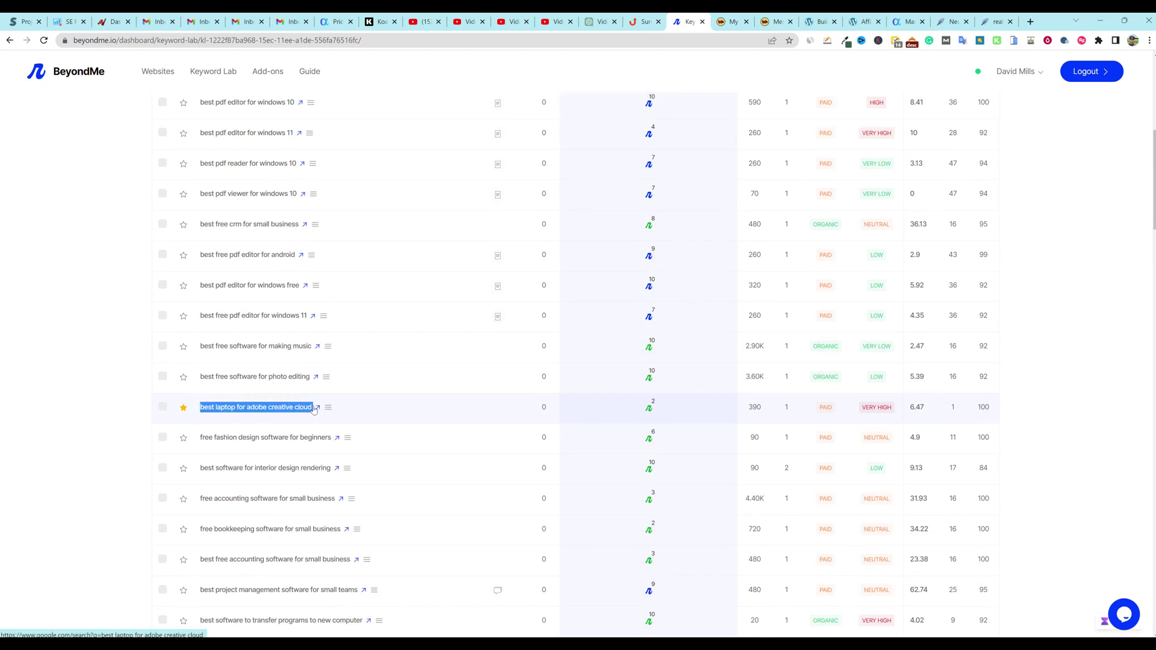
- Switch to Agility Writer and replace the new article's keywords/title with the copied "best laptop for adobe creative cloud"
left_click(905, 21)
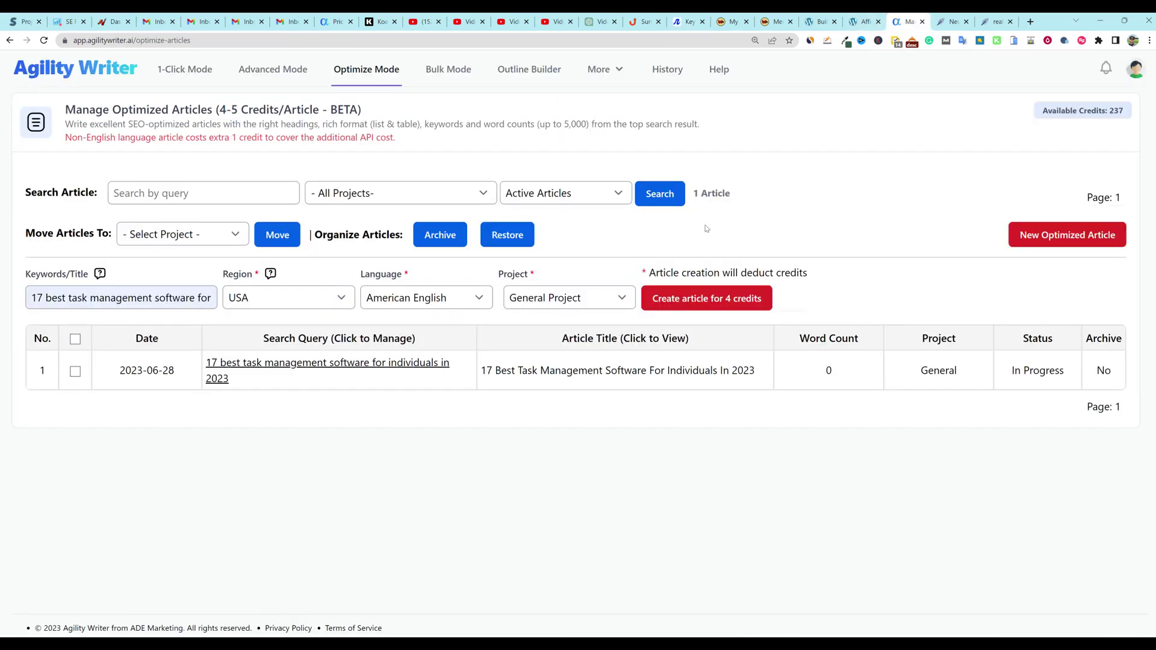
left_click(185, 300)
left_click_drag(30, 299, 224, 302)
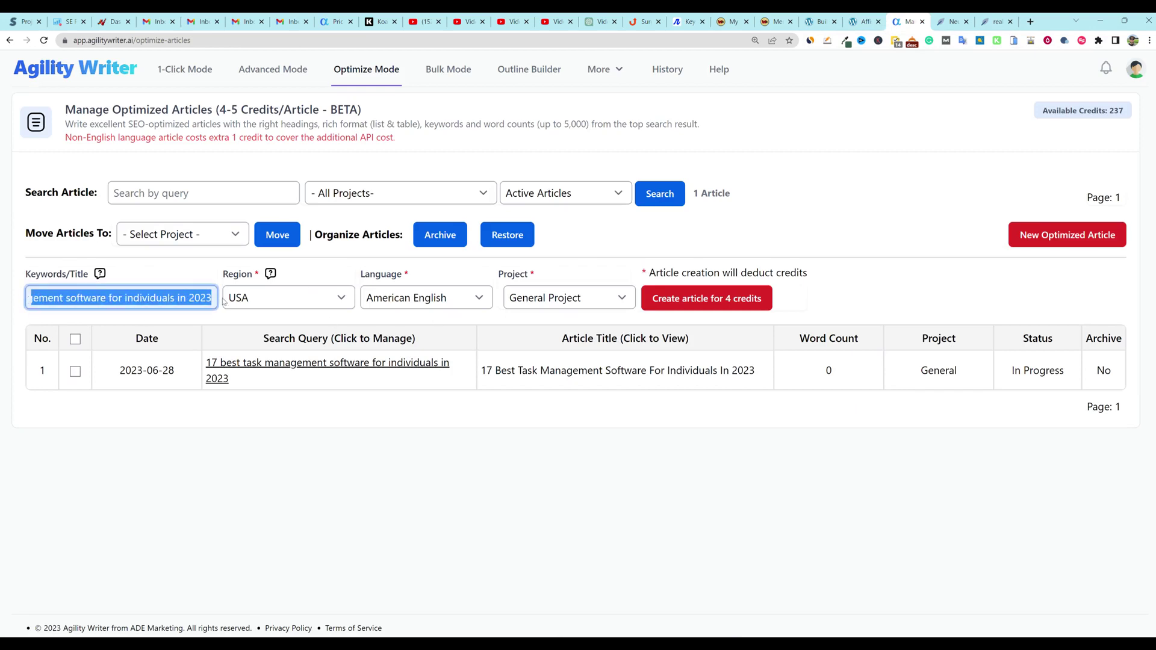
key("BackSpace")
key("ctrl+v")
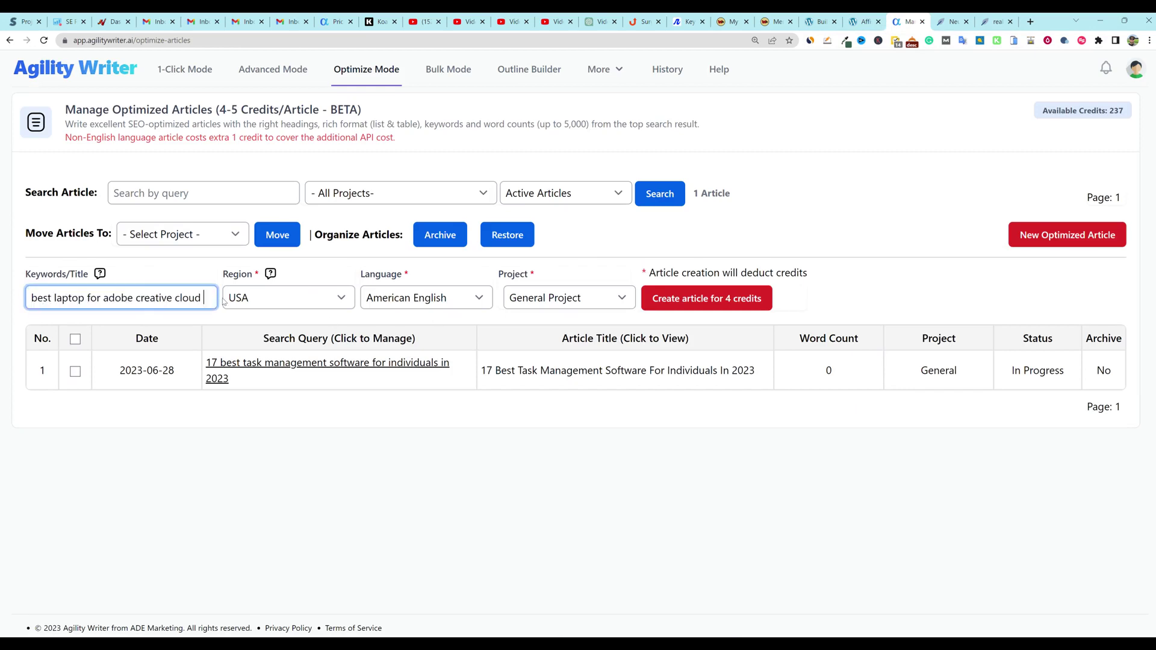
- Reword the new article's title as "17 best laptops for adobe creative cloud"
left_click(30, 297)
type("17")
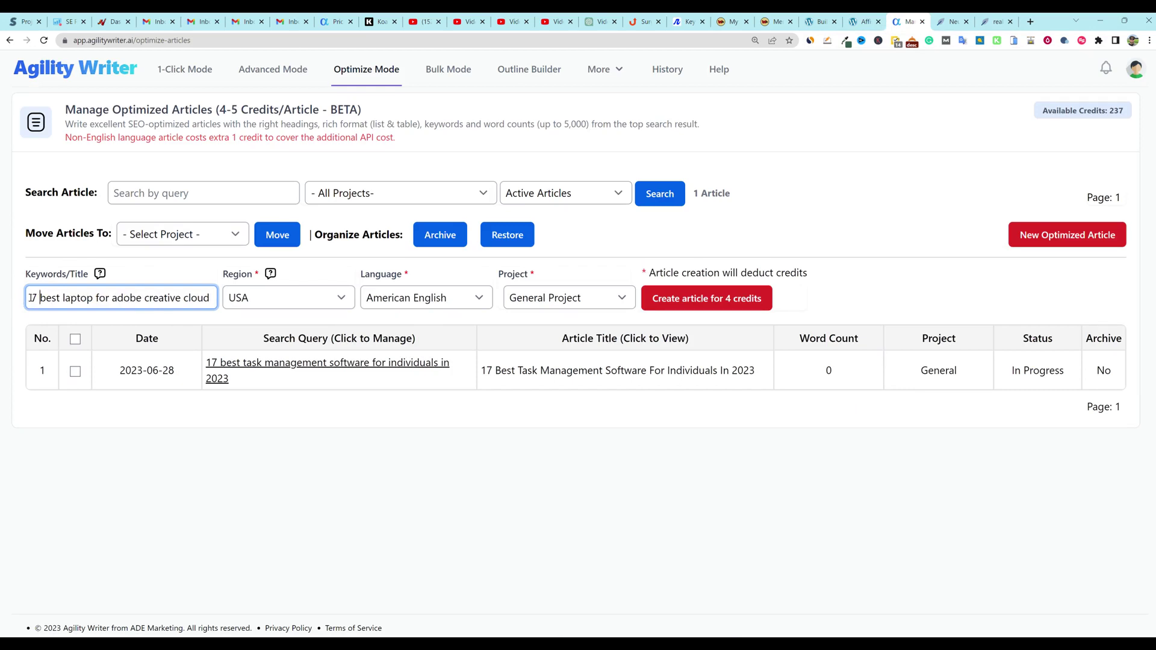
left_click(94, 300)
type("s")
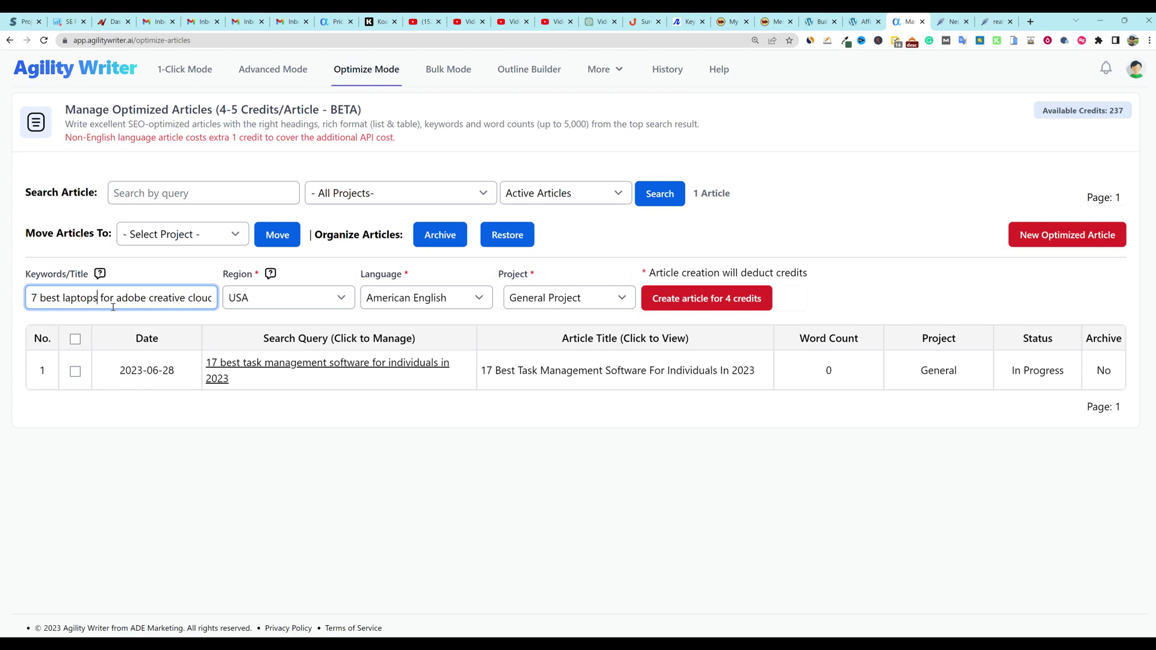
- Create the optimized article for "7 best laptops for adobe creative cloud" with the USA region and American English
double_click(196, 297)
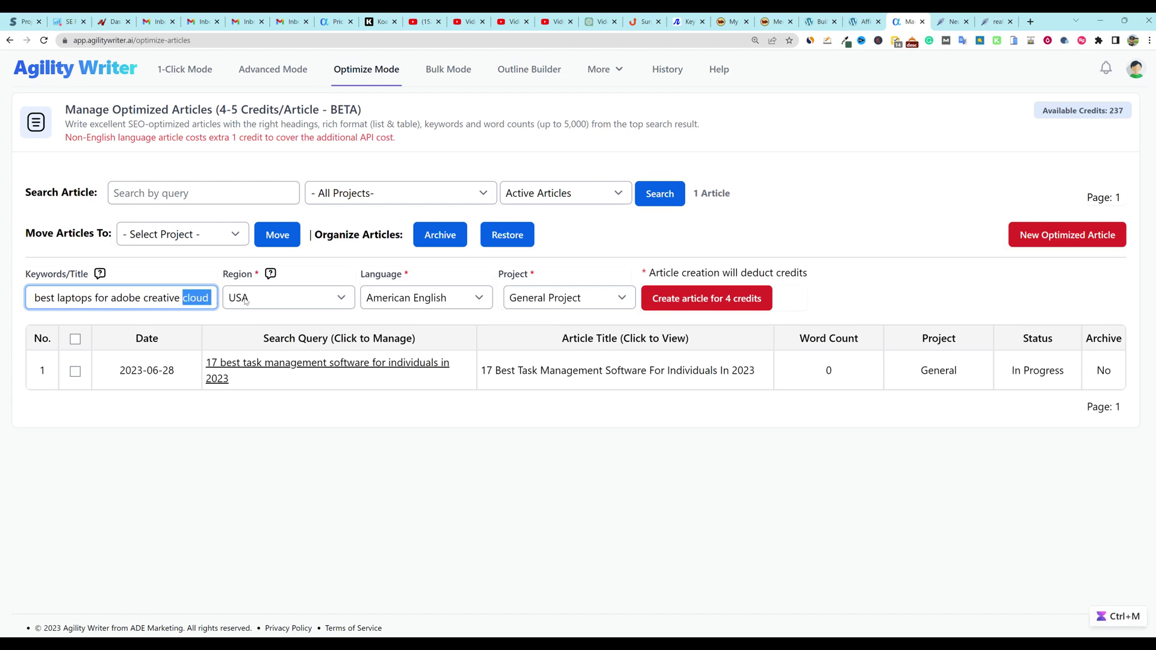
left_click(707, 300)
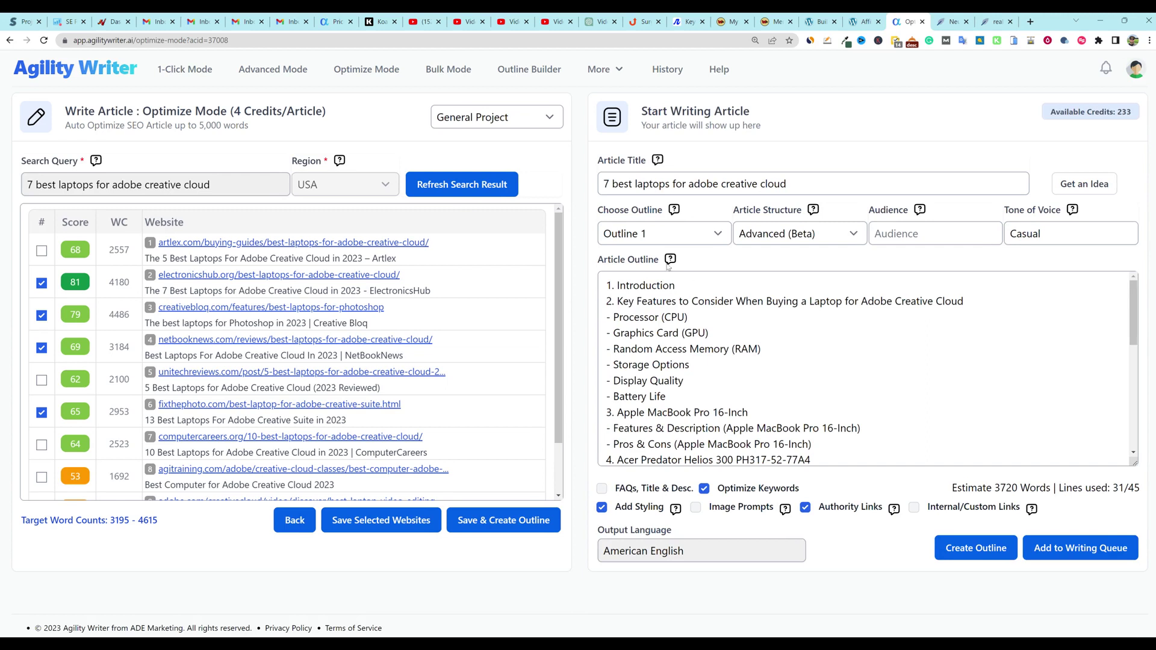
- Examine the outline choices, the ranked competitor websites with their scores and word counts, and the generated article outline
left_click(712, 233)
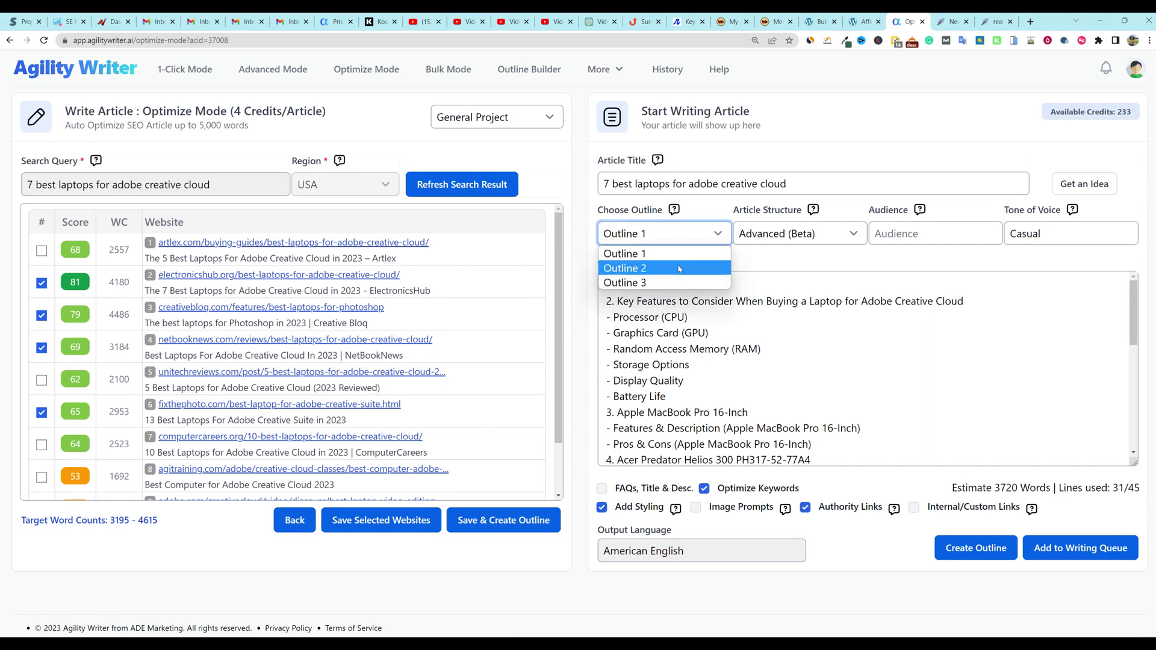
left_click(771, 161)
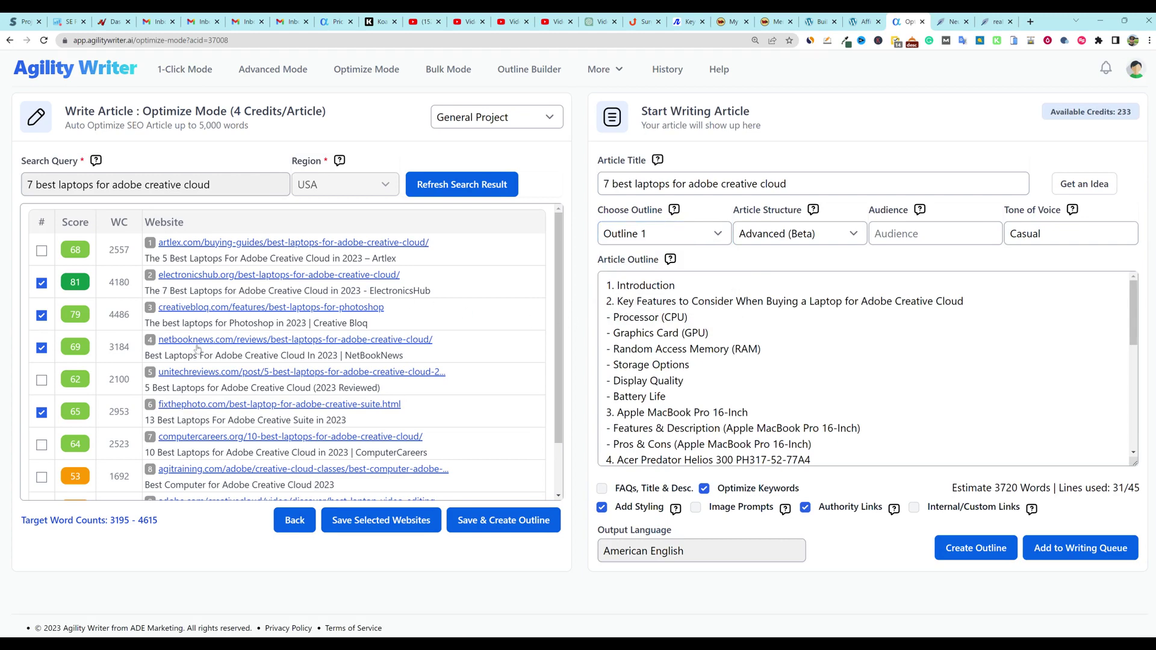
scroll(153, 335, "down", 2)
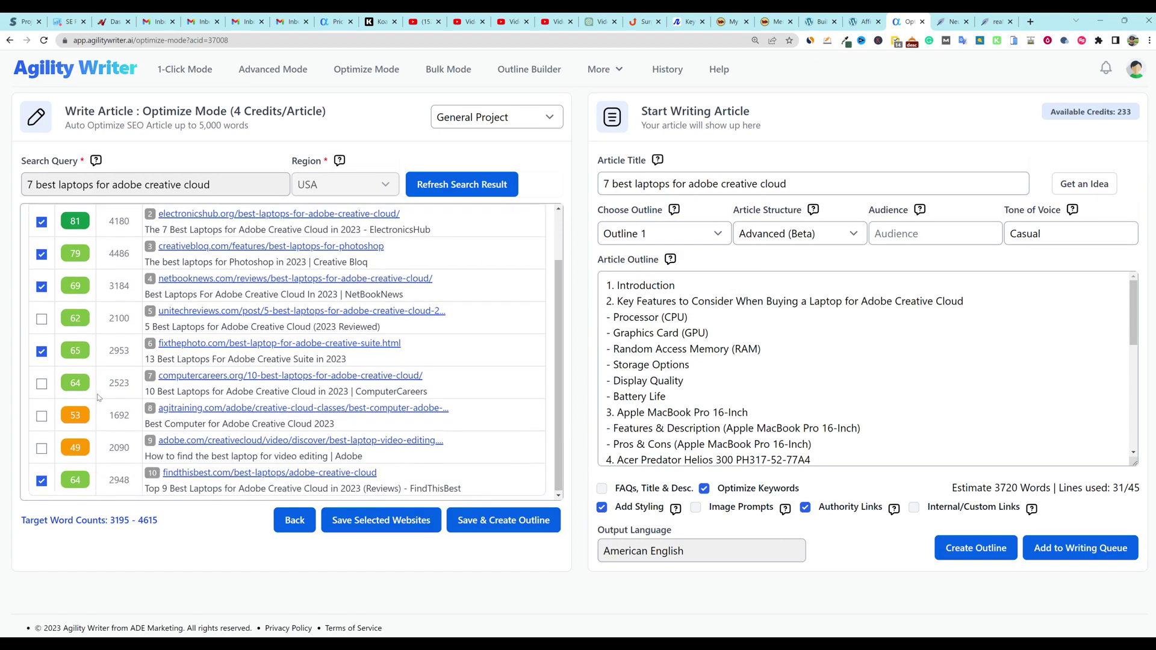
scroll(193, 445, "up", 2)
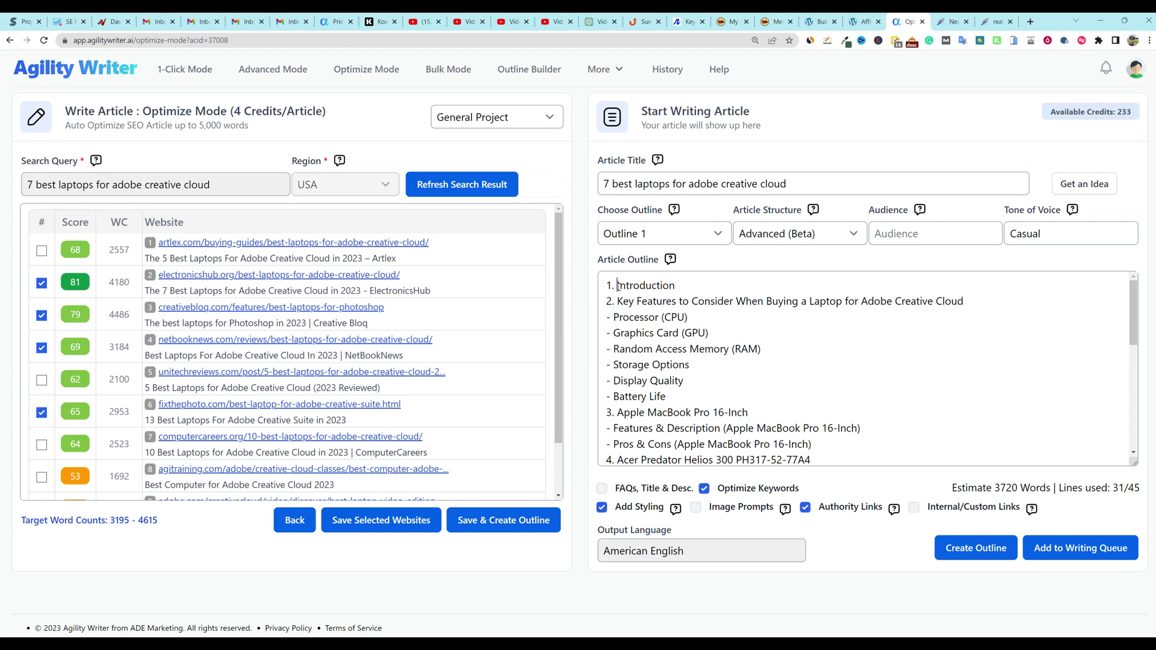
left_click_drag(617, 284, 784, 404)
scroll(784, 405, "down", 3)
scroll(784, 405, "down", 3)
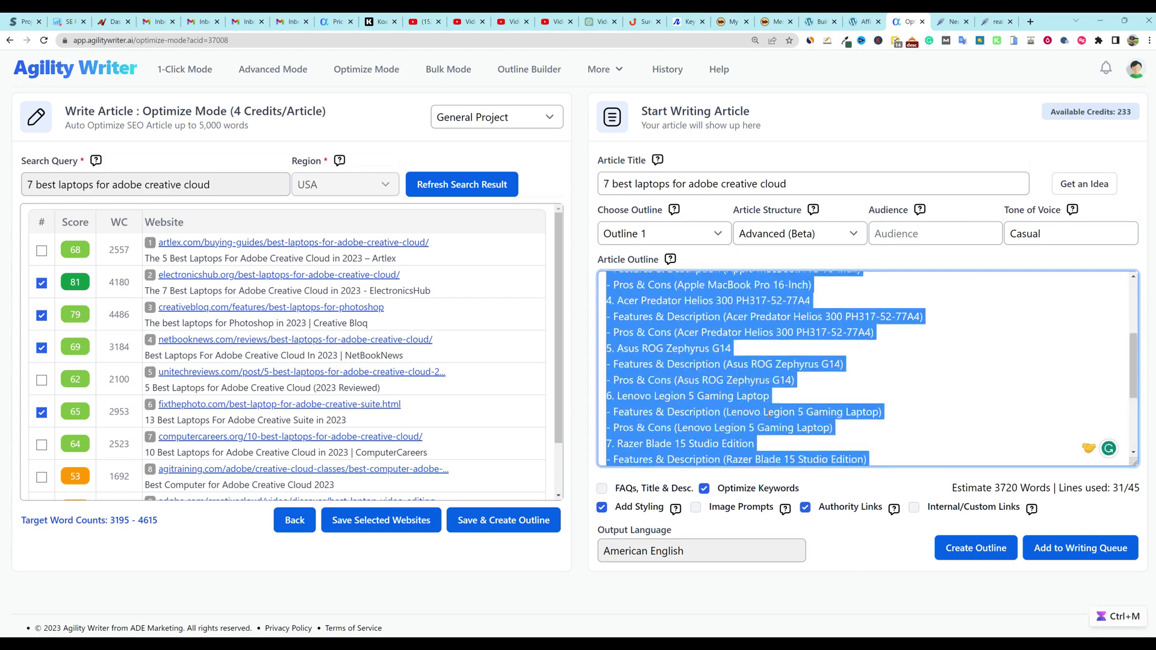
scroll(768, 412, "up", 6)
left_click(758, 379)
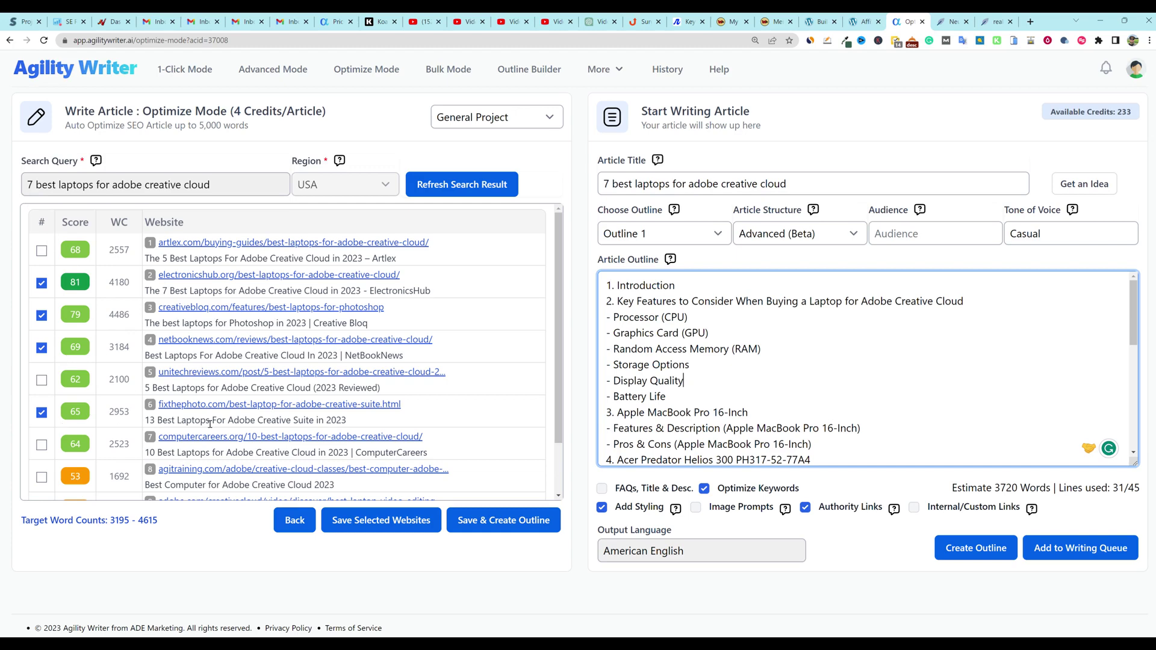
scroll(210, 423, "down", 1)
scroll(151, 337, "up", 1)
scroll(201, 409, "down", 1)
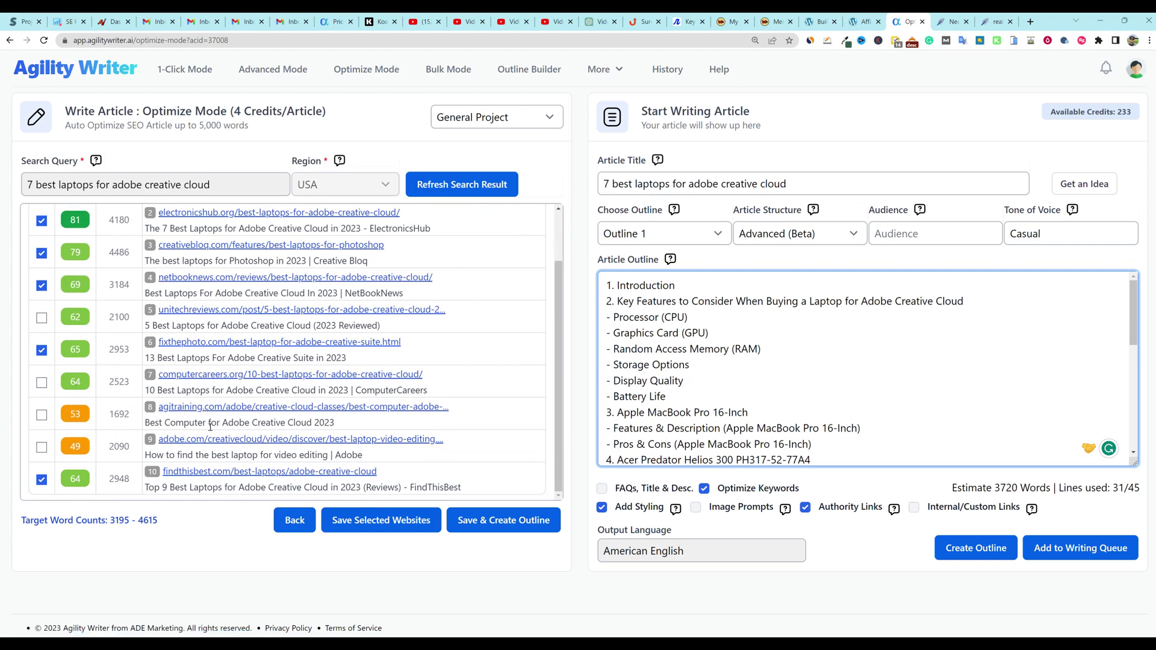
- Try to change the fixthephoto.com and computercareers.org choices among the competitor websites and save the selection
left_click(41, 351)
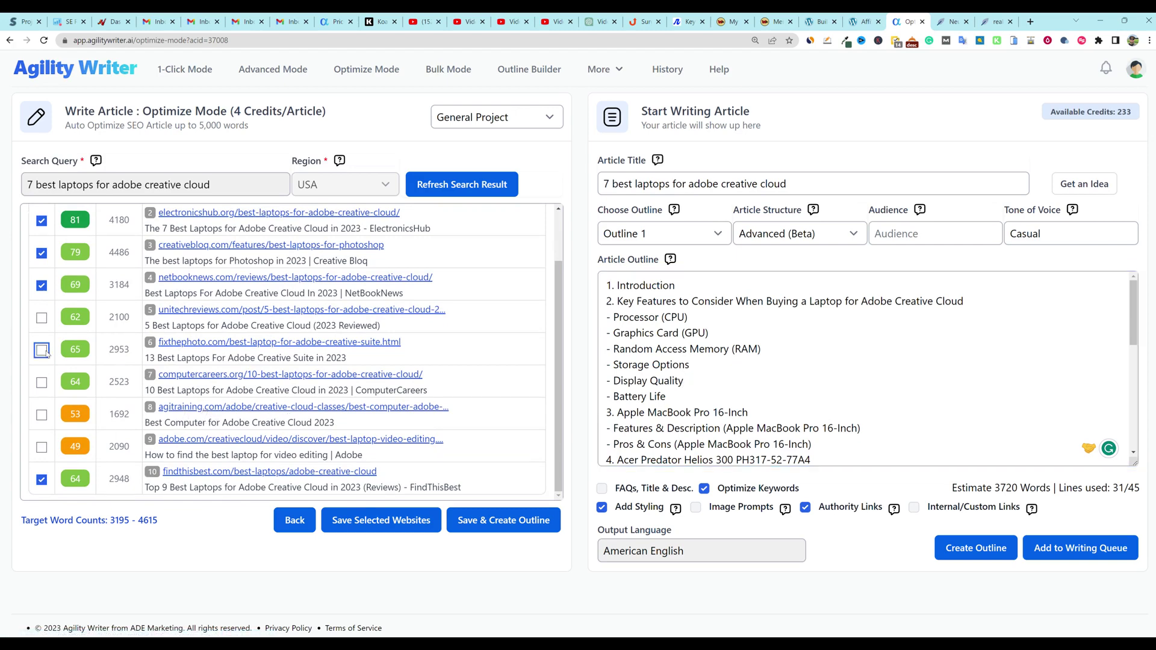
left_click(42, 382)
left_click(41, 351)
double_click(42, 383)
left_click(373, 528)
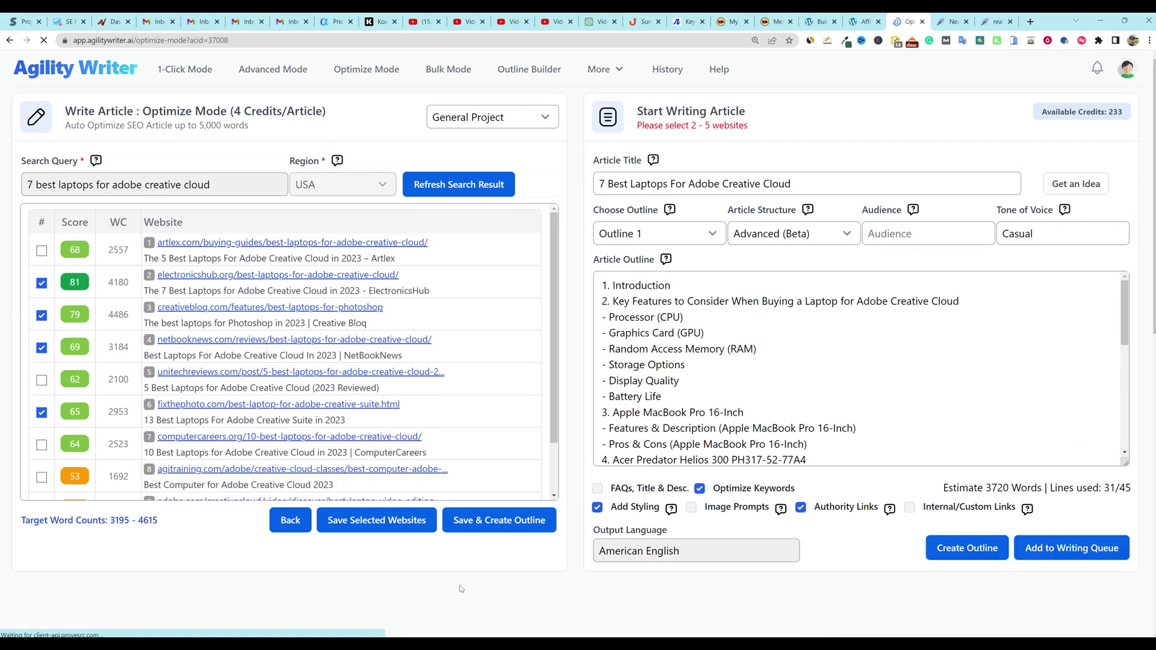
- Save the selected competitor websites and create a new article outline from them
left_click(509, 525)
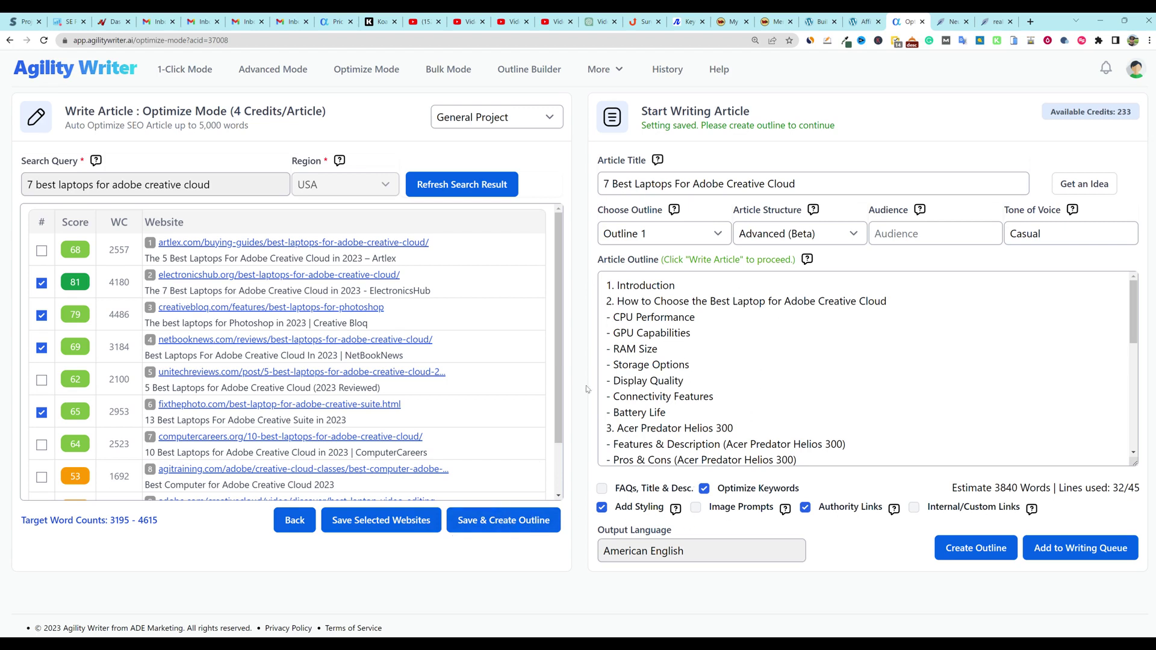
scroll(710, 415, "down", 8)
scroll(800, 398, "up", 8)
- Review the available article structure options, keeping Advanced (Beta)
left_click(854, 234)
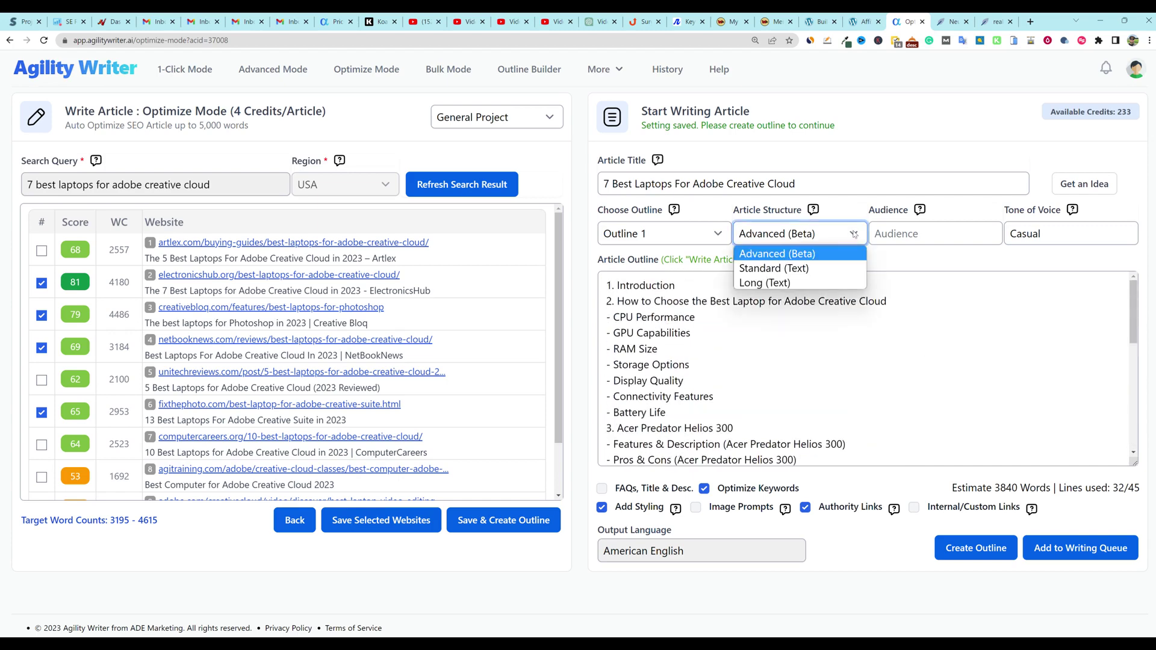
left_click(854, 234)
left_click(833, 236)
left_click(842, 235)
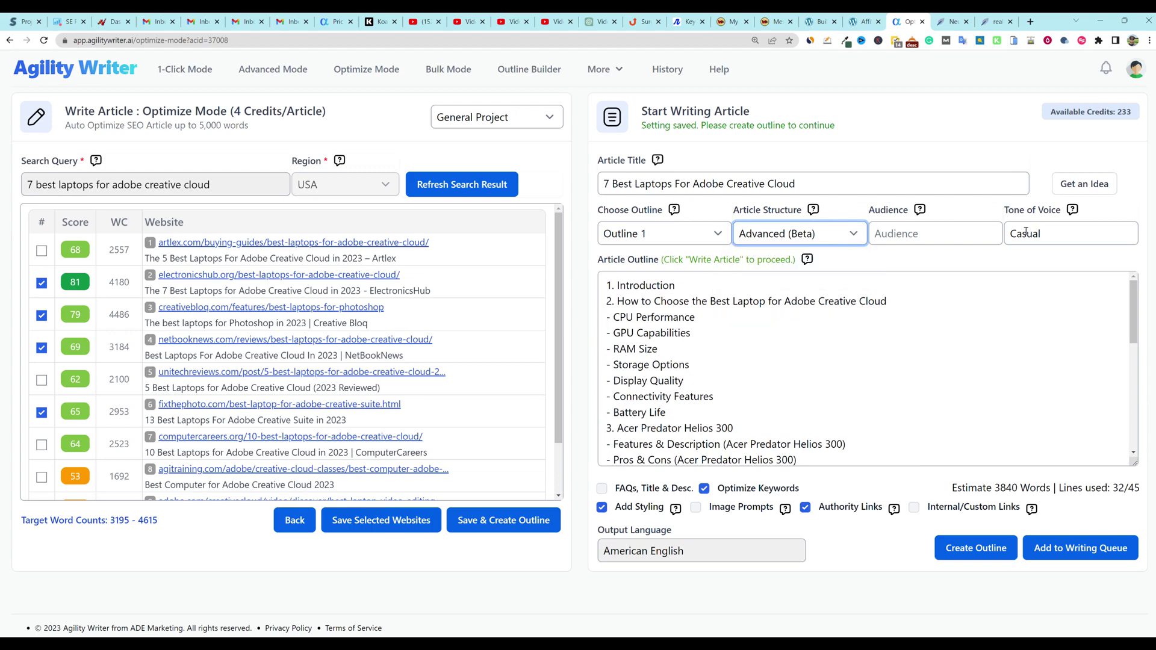
- Compare Outline 2 and Outline 3 for the article and return to Outline 1
left_click(722, 235)
left_click(694, 273)
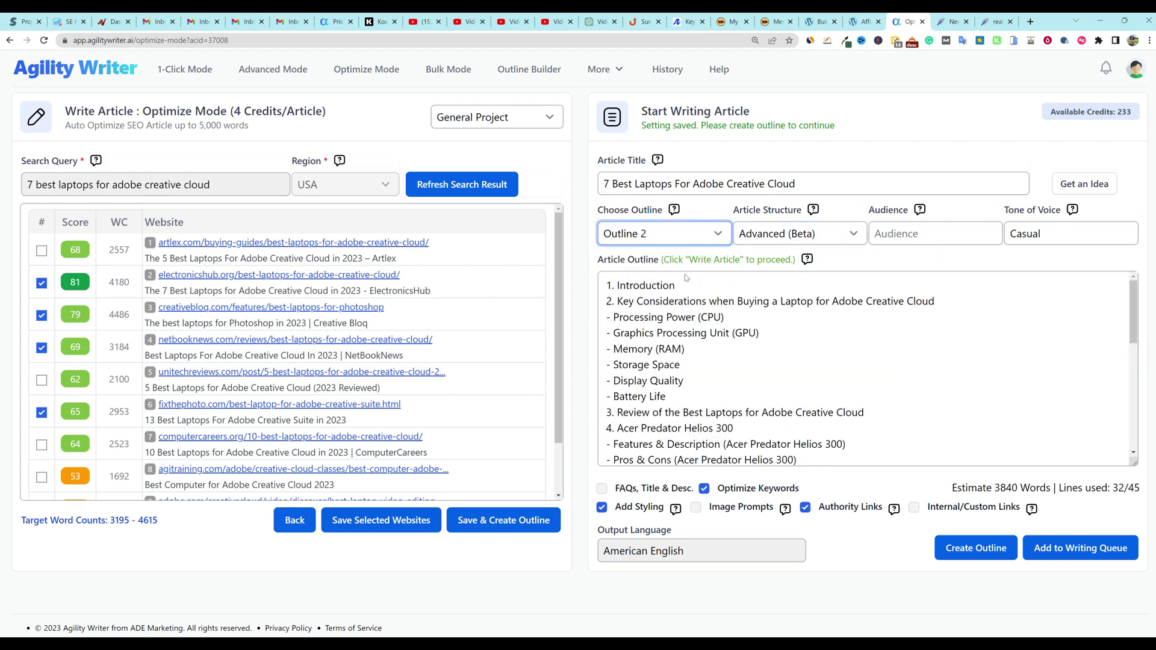
left_click(670, 240)
left_click(673, 285)
scroll(692, 302, "down", 5)
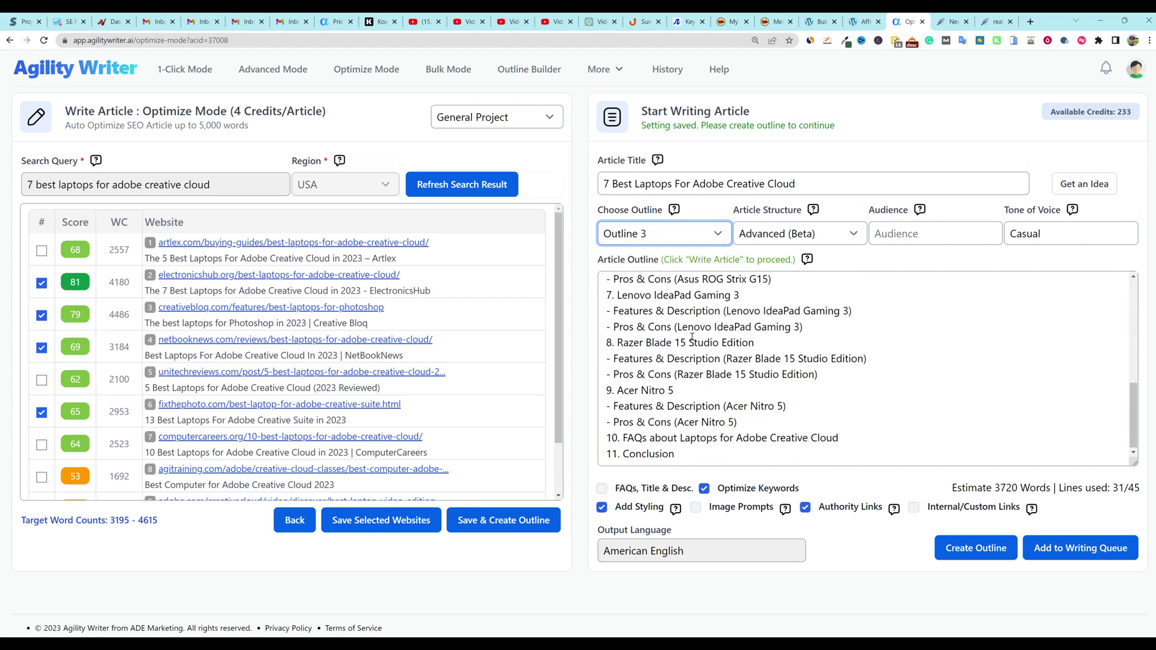
scroll(693, 303, "up", 5)
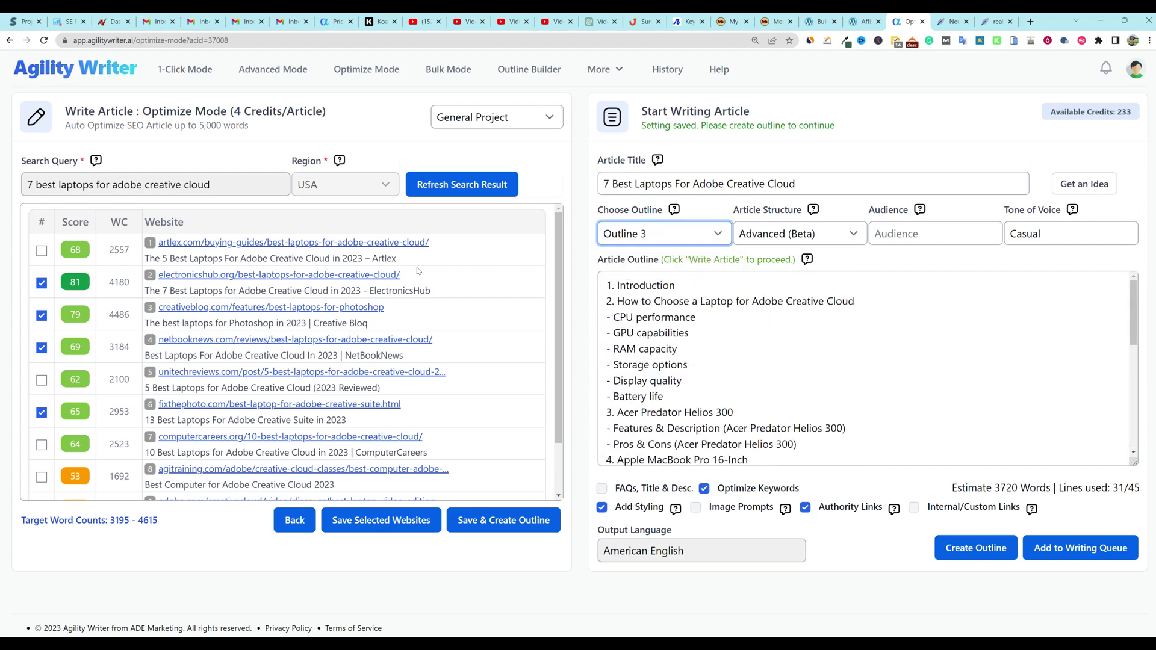
left_click(629, 234)
left_click(642, 256)
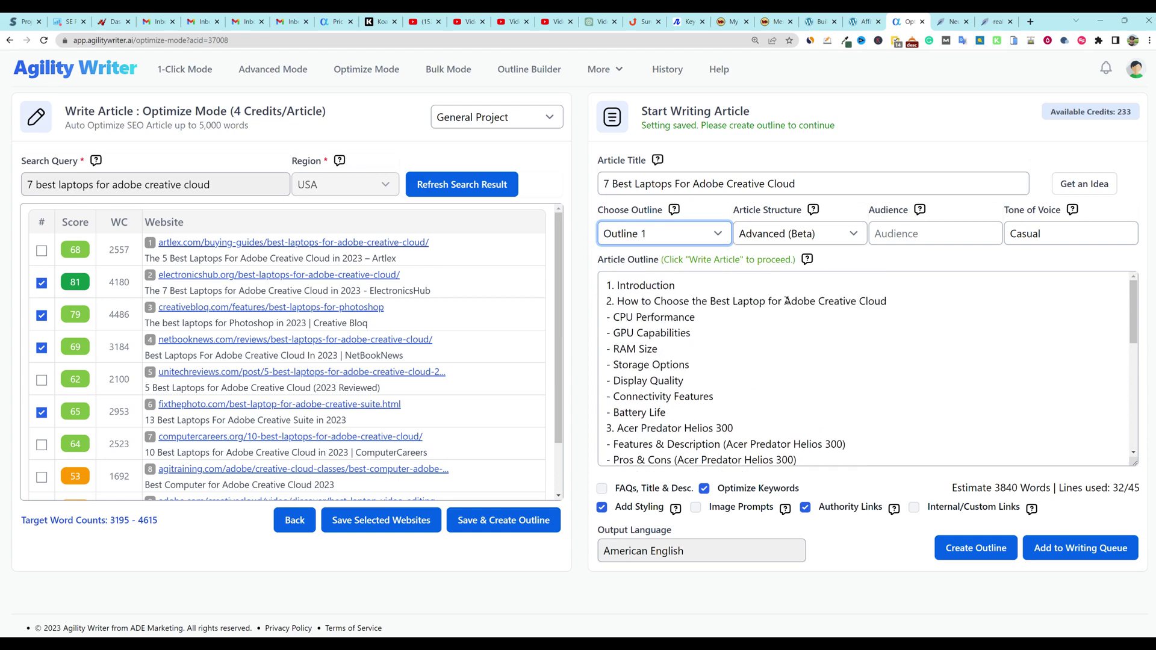
- Read through Outline 1, checking the laptop sections, their features and pros & cons subheadings, the FAQ heading and the conclusion
scroll(660, 323, "down", 2)
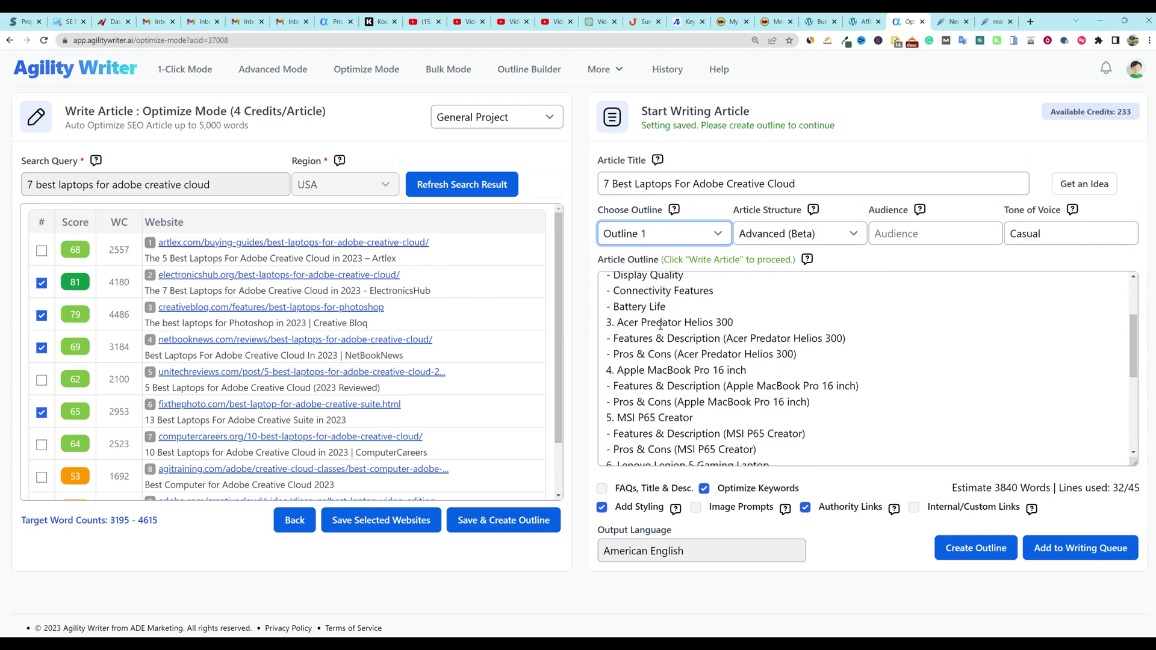
left_click(666, 338)
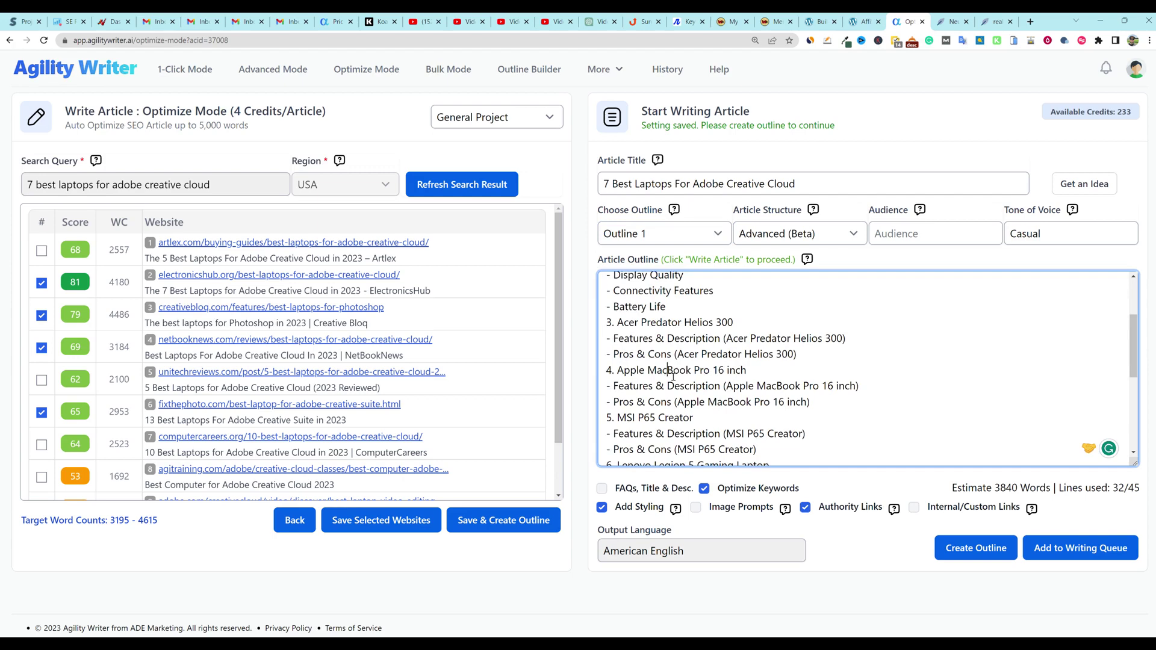
scroll(673, 376, "down", 1)
left_click(655, 413)
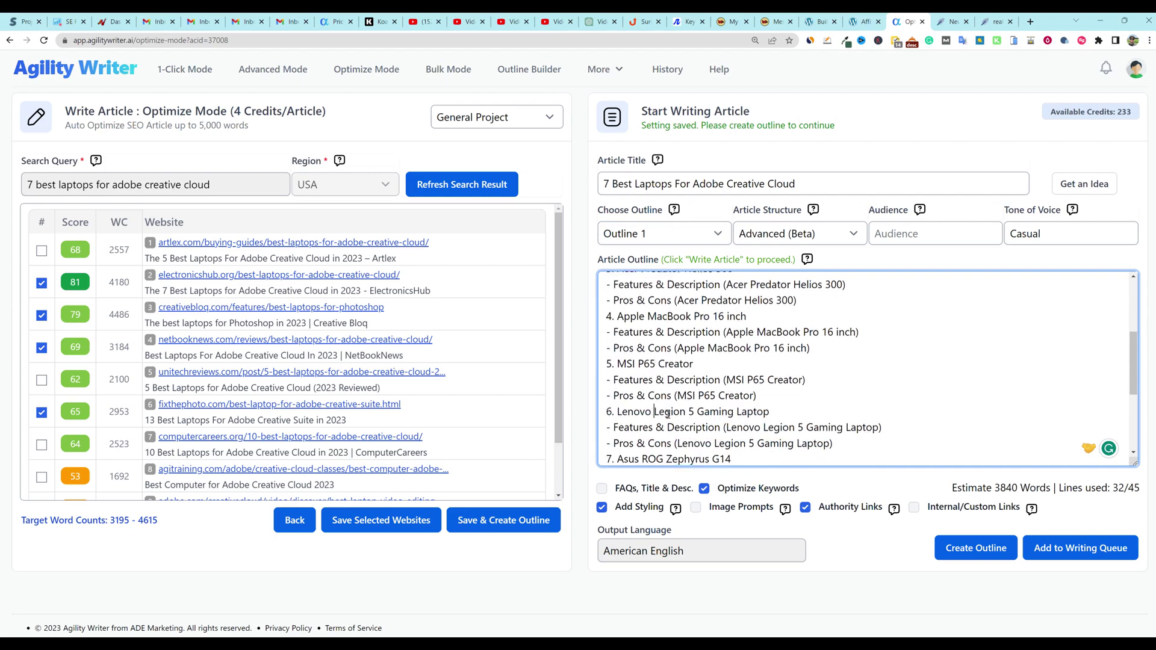
scroll(668, 414, "down", 1)
scroll(659, 406, "down", 1)
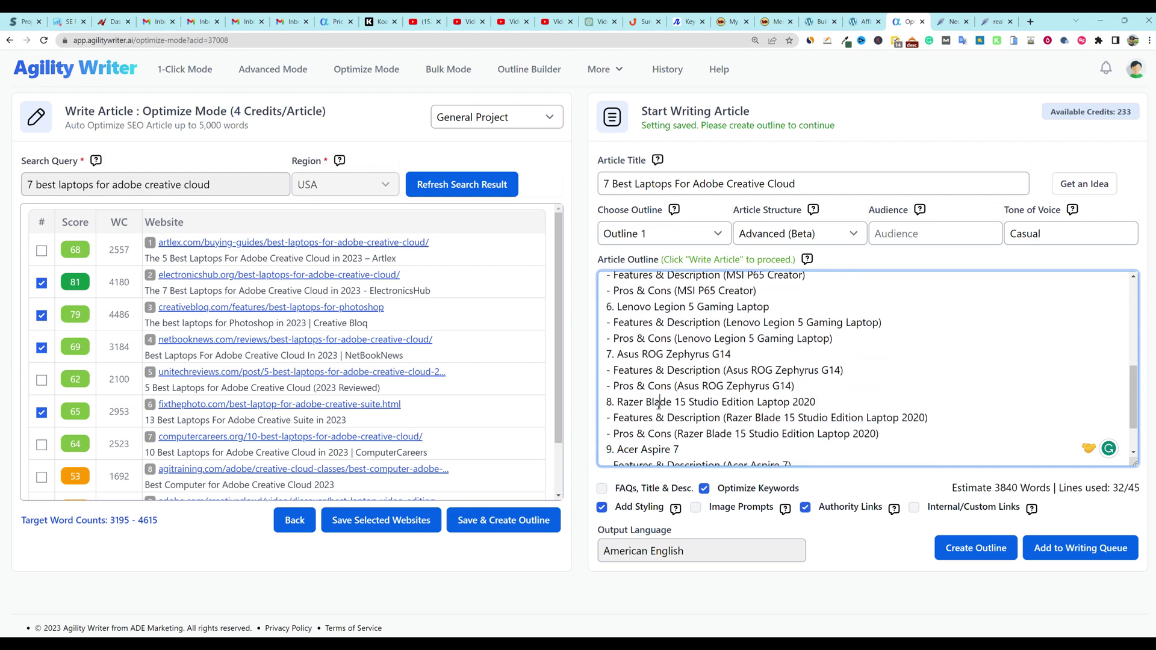
scroll(659, 404, "down", 1)
scroll(687, 405, "down", 1)
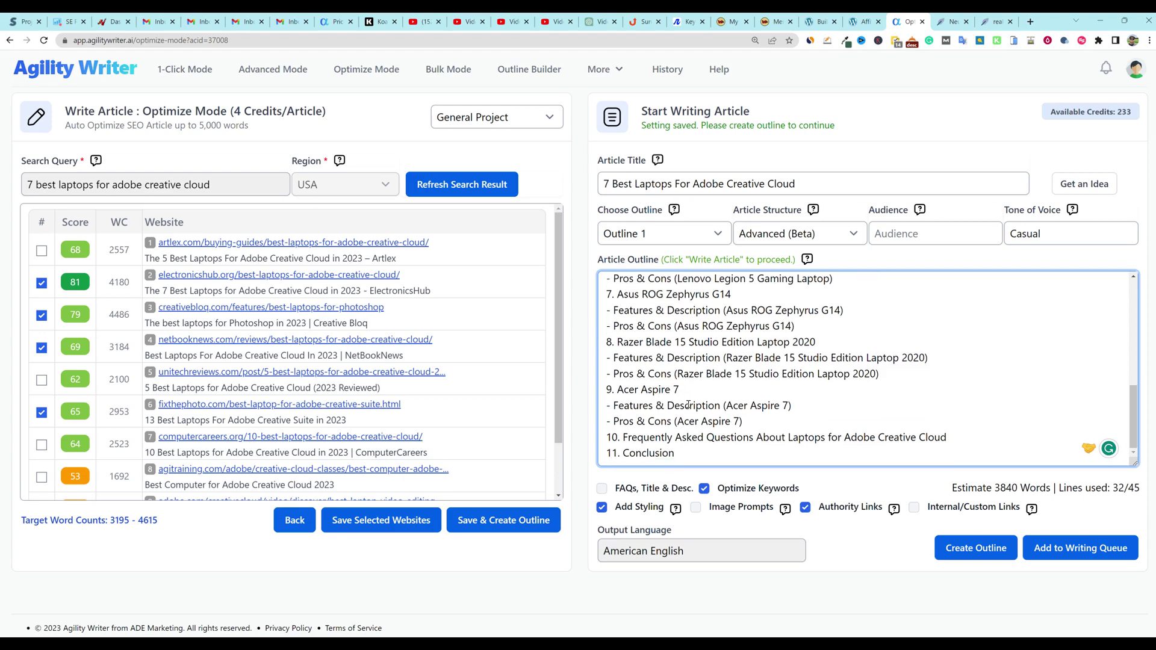
left_click_drag(661, 437, 942, 438)
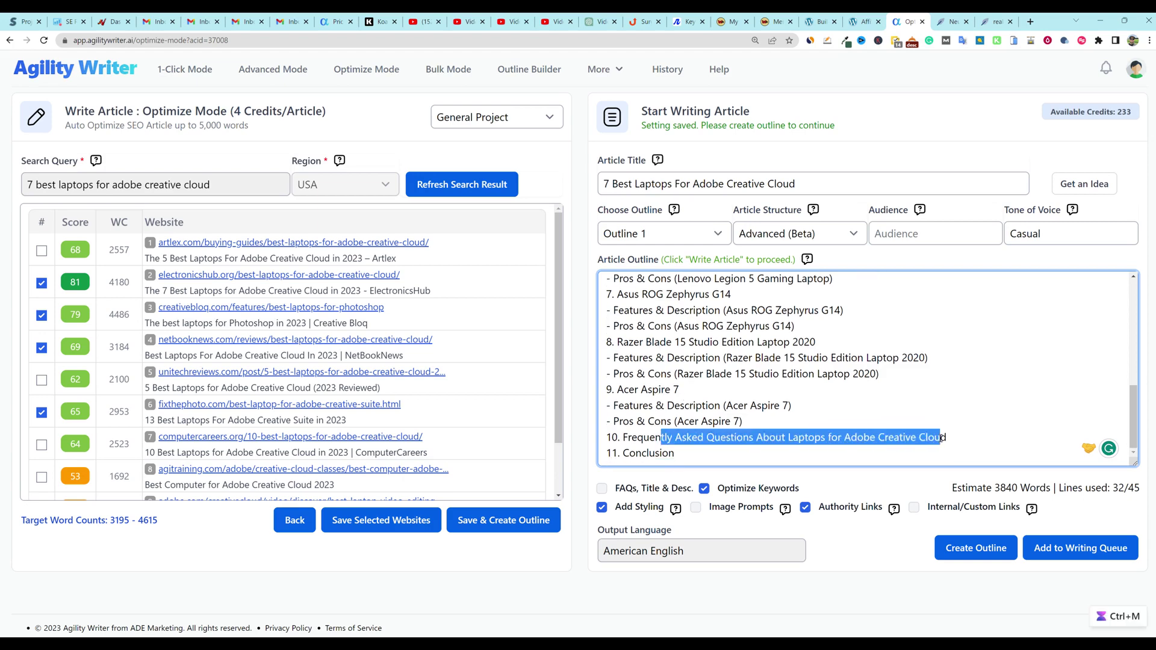
left_click(945, 438)
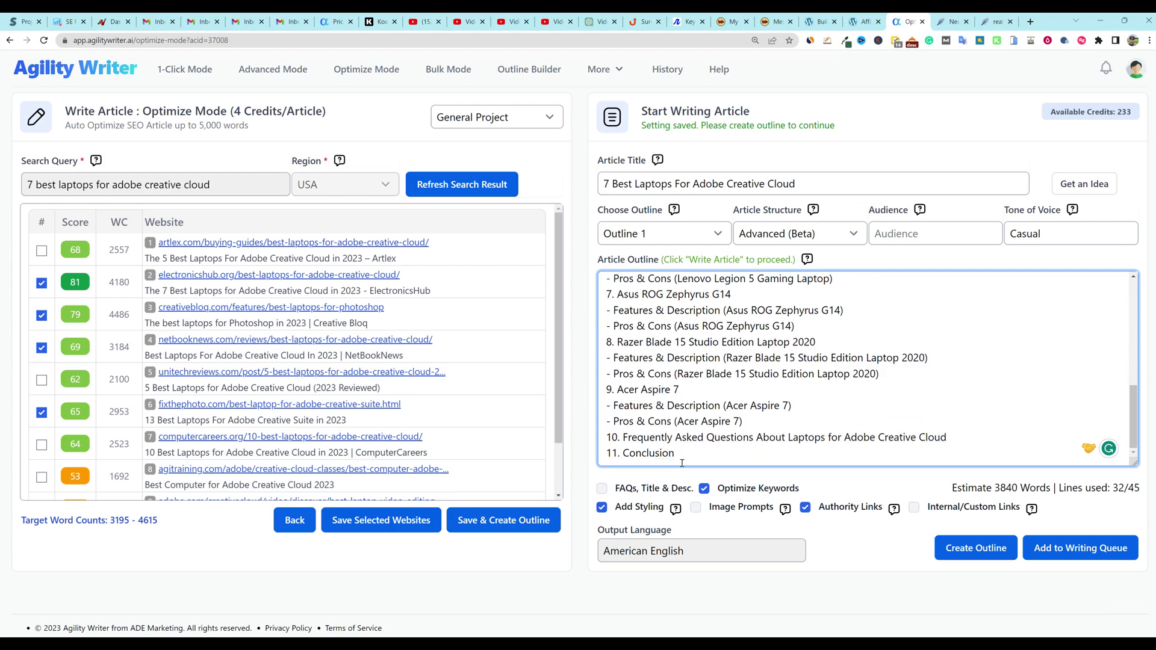
left_click(925, 438, "shift")
left_click(973, 430)
scroll(828, 426, "up", 5)
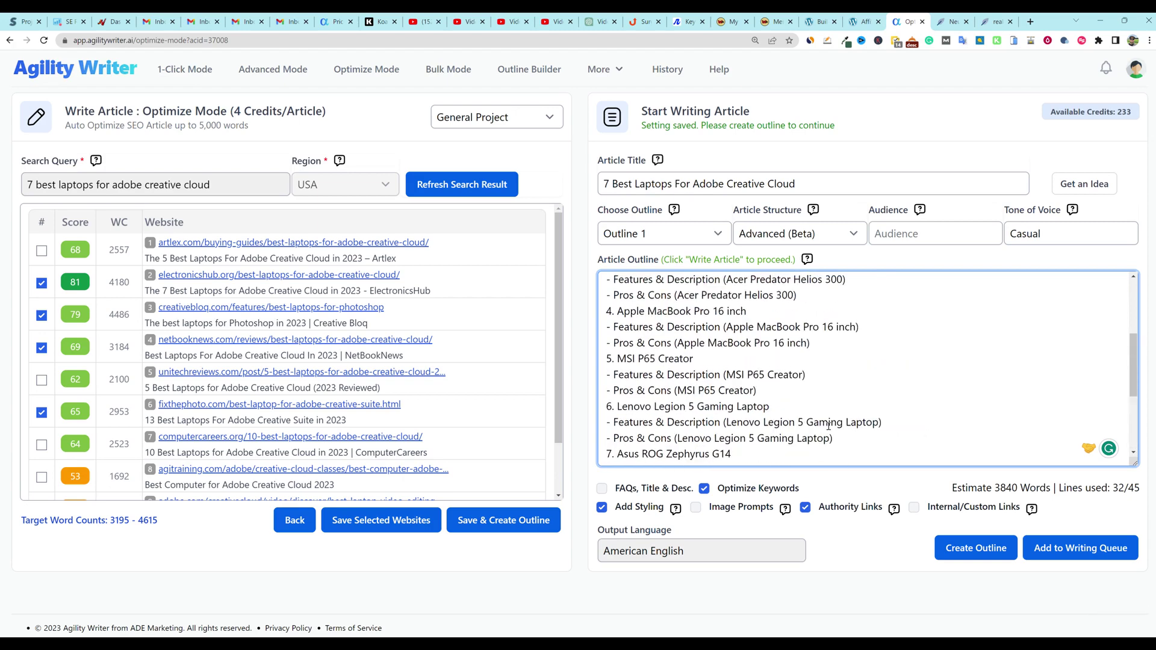
scroll(829, 426, "up", 3)
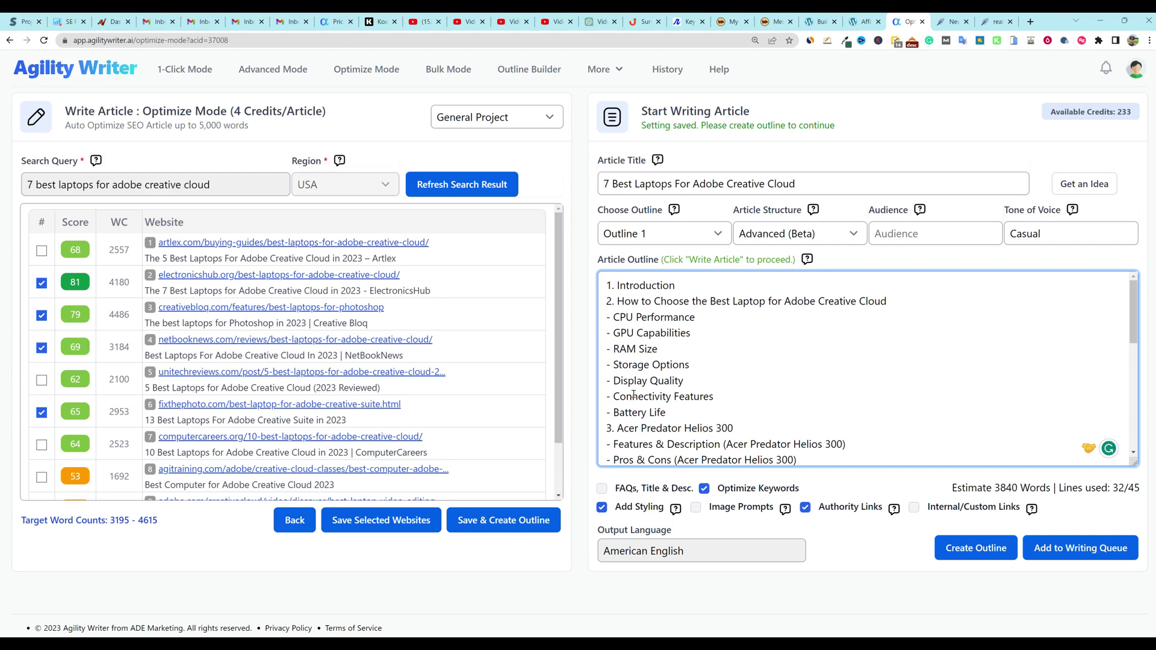
scroll(683, 367, "down", 3)
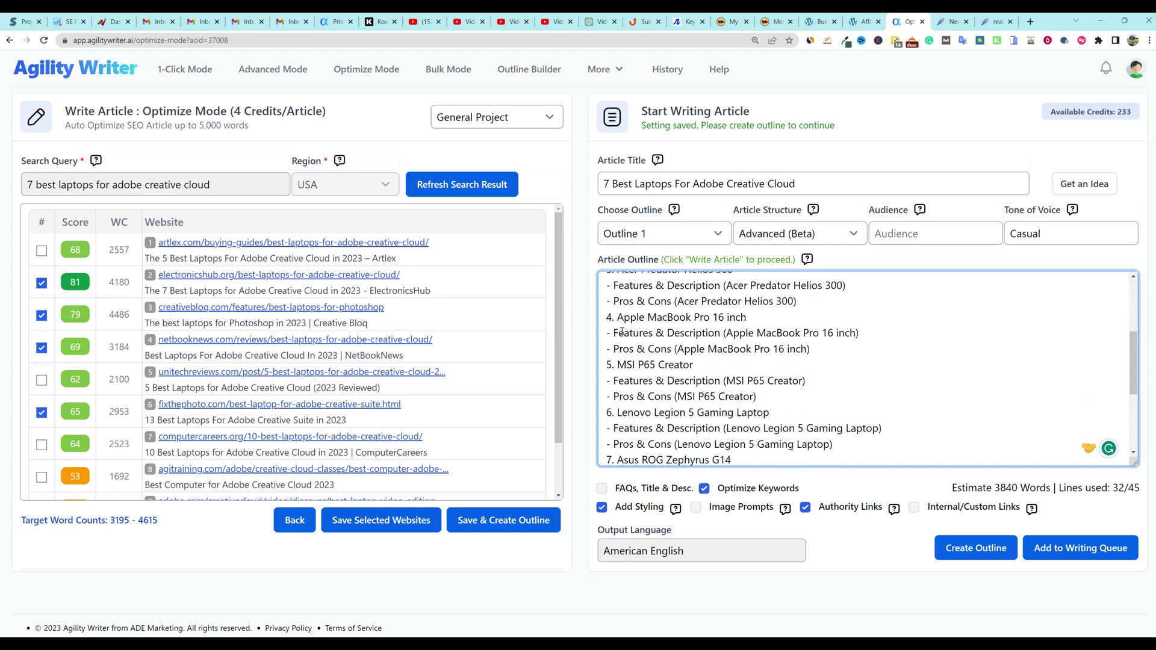
left_click_drag(615, 333, 810, 349)
scroll(753, 373, "down", 5)
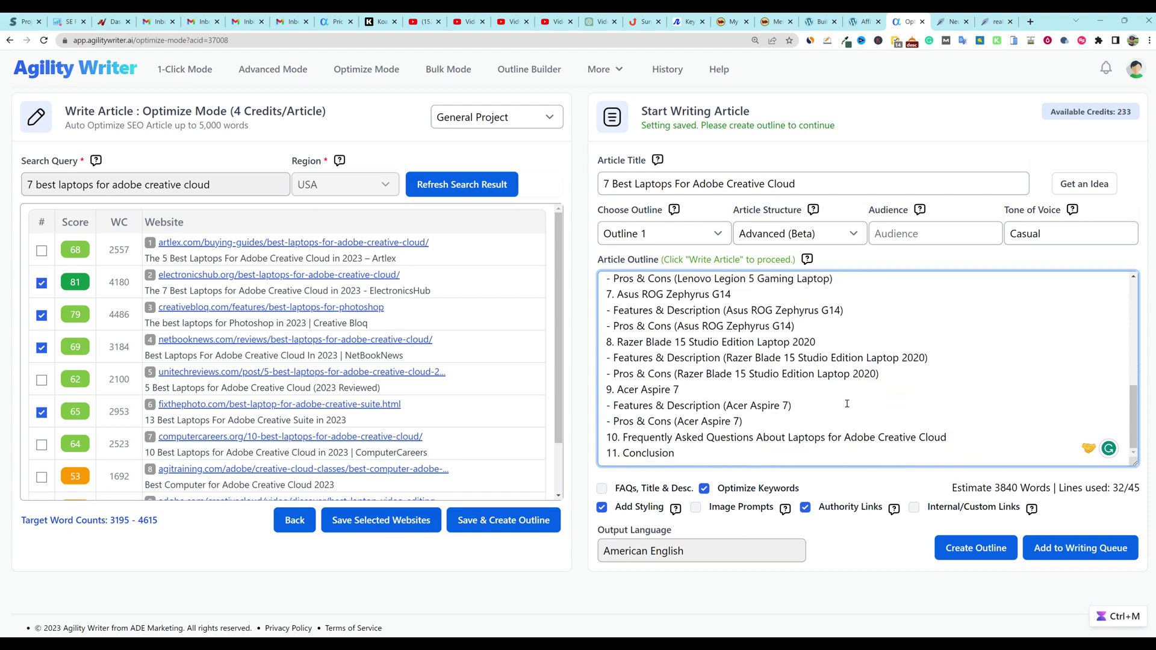
left_click(779, 452)
- Enable the Image Prompts and Internal/Custom Links options for the article
mouse_move(676, 509)
left_click(697, 508)
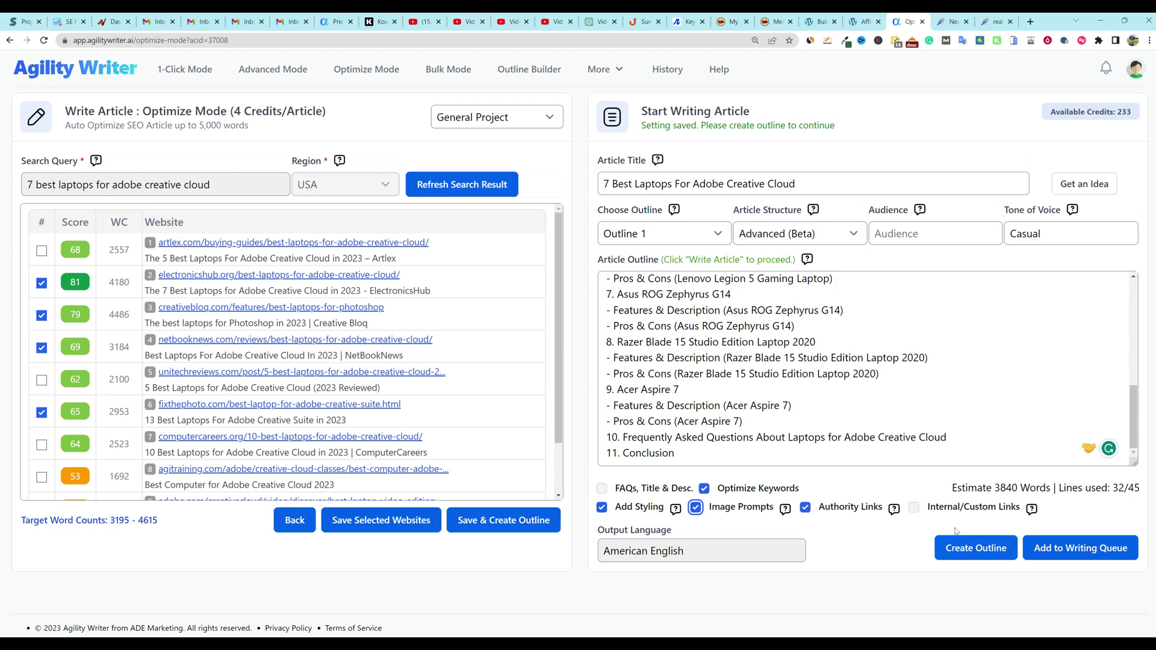
mouse_move(1030, 512)
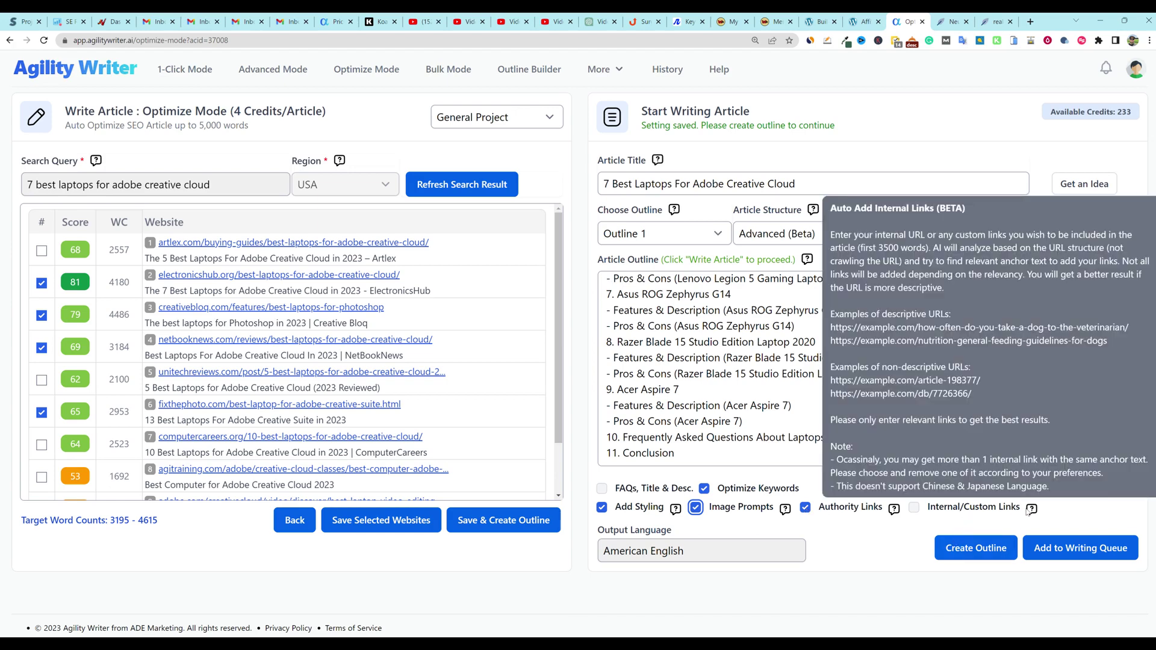
left_click(915, 509)
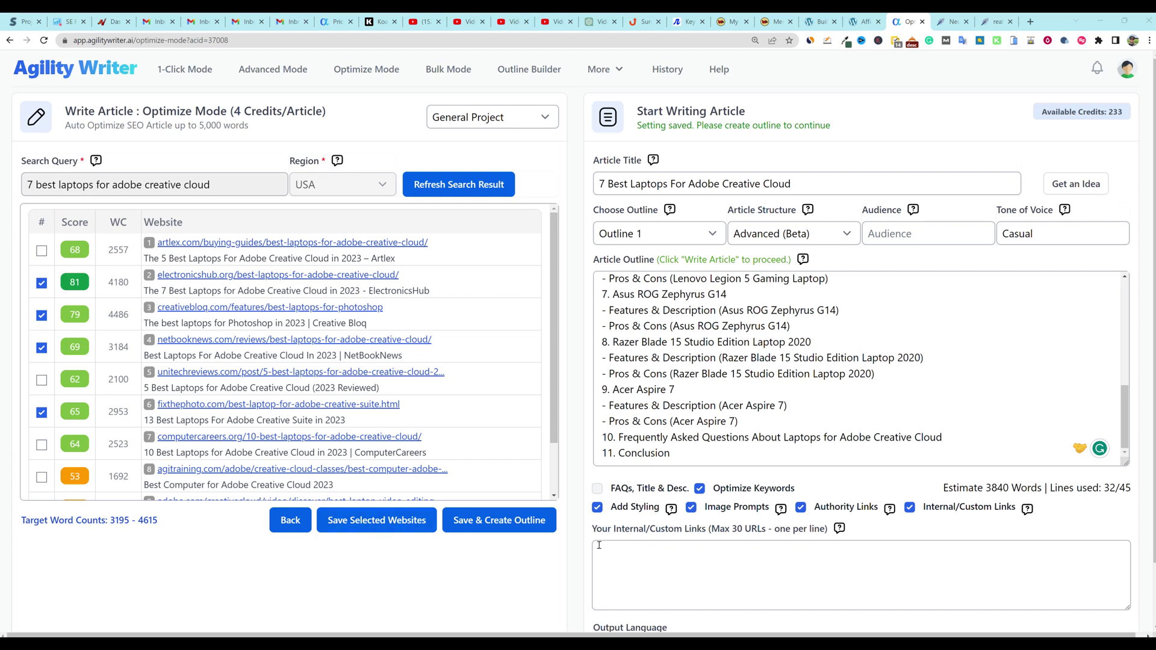
left_click(624, 551)
type("https://asoftclick.com/best-software-like-photoshop/")
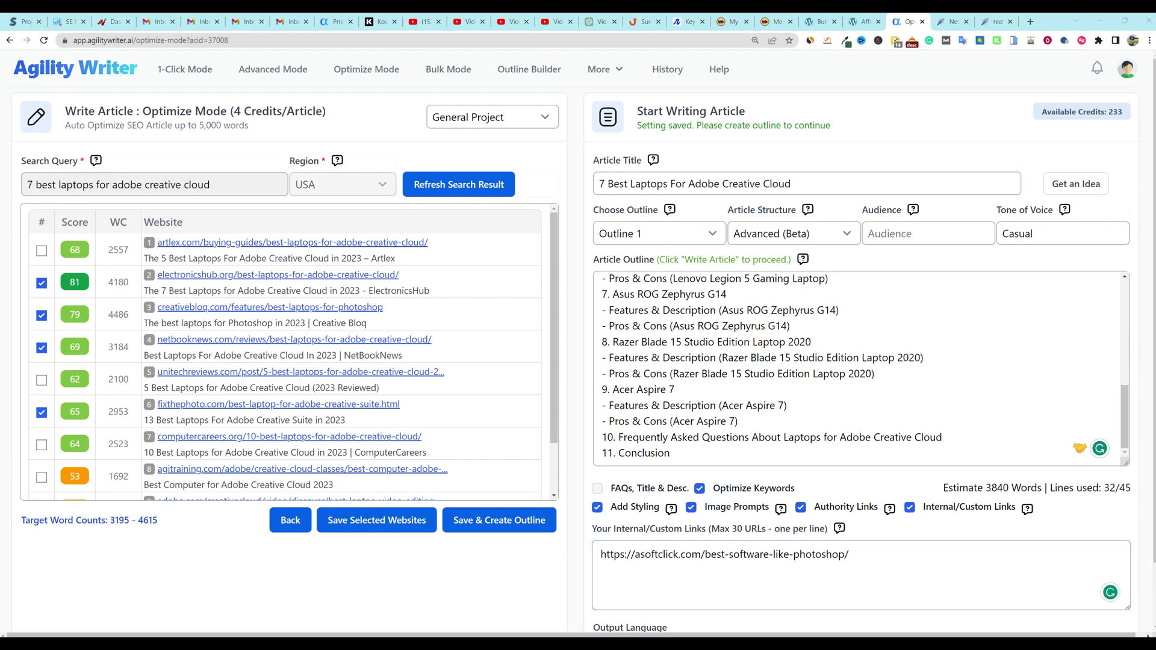
left_click(873, 559)
key("Return")
type("https://asoftclick.com/best-software-marketing-campaigns/")
key("Return")
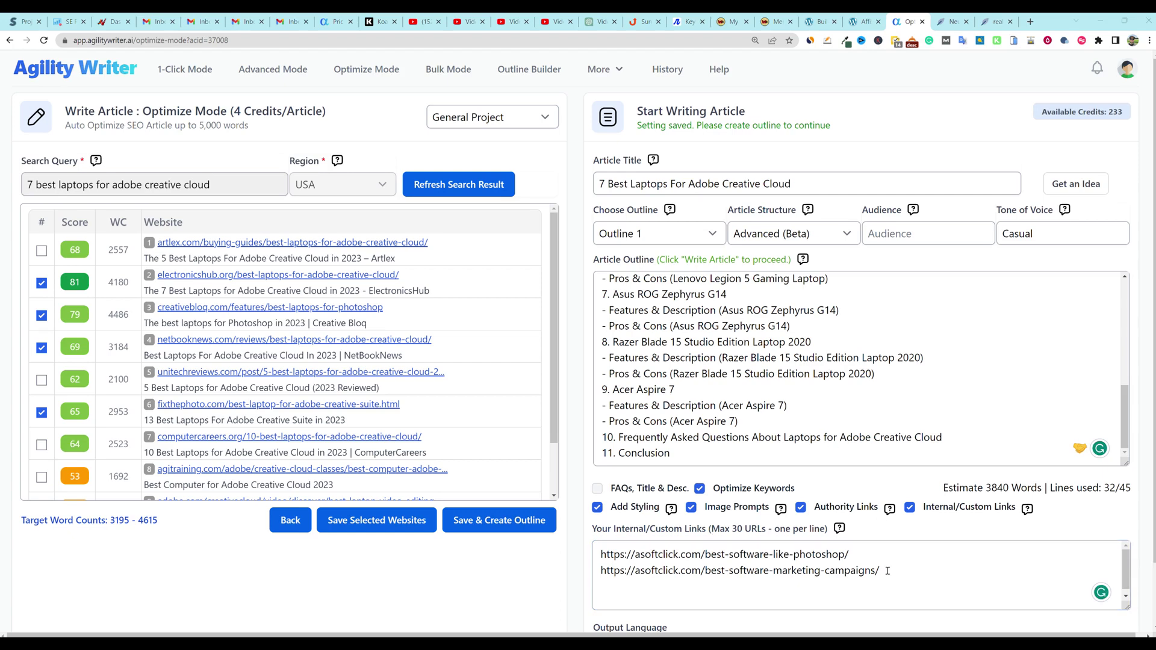
type("https://asoftclick.com/best-software-to-design-a-logo/")
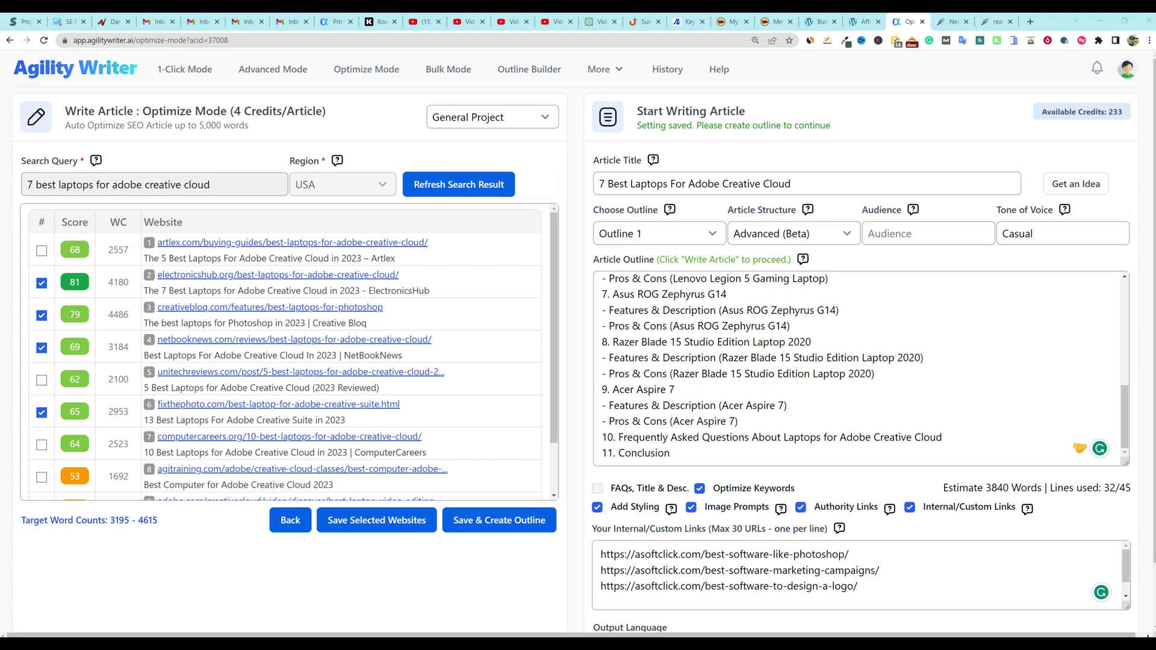
left_click(867, 570)
type("https://asoftclick.com/best-bass-booster-software-for-laptop/")
key("Return")
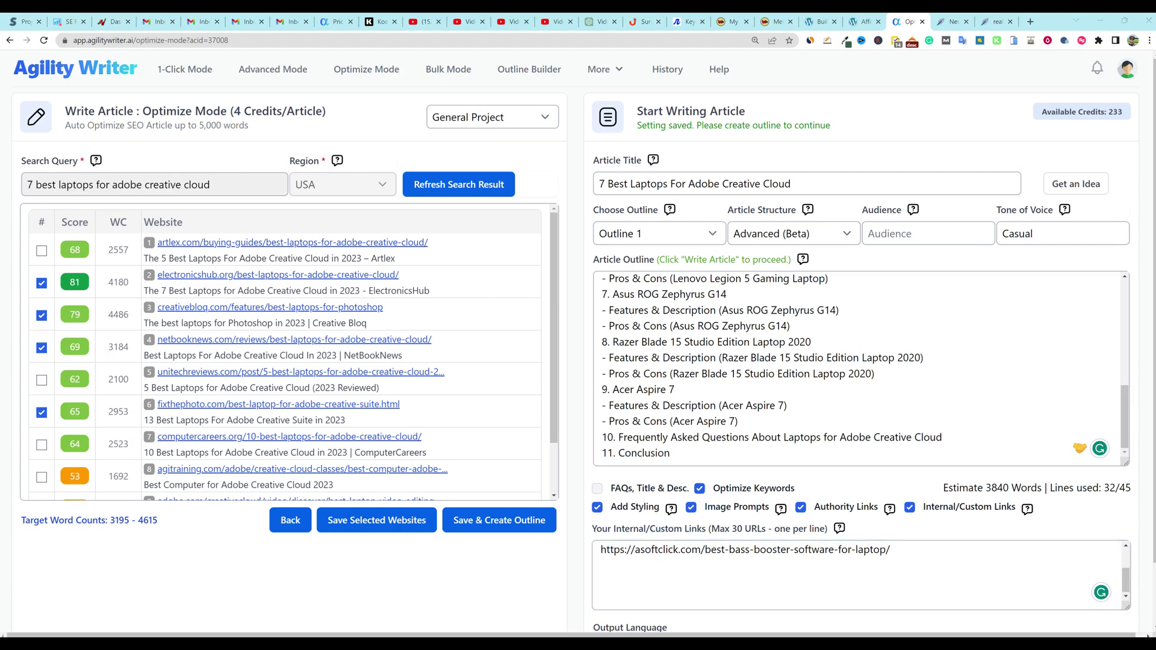
left_click(773, 575)
type("https://asoftclick.com/best-software-review-sites/")
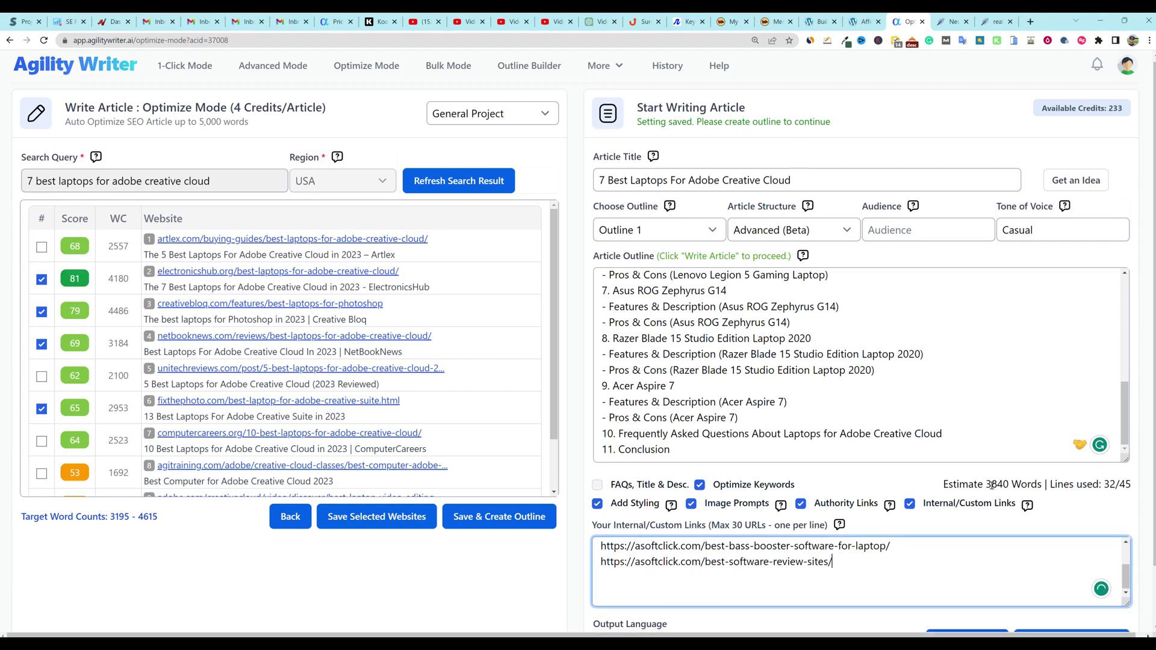
- Submit the article 7 Best Laptops For Adobe Creative Cloud to the writing queue with Outline 1
scroll(936, 460, "down", 1)
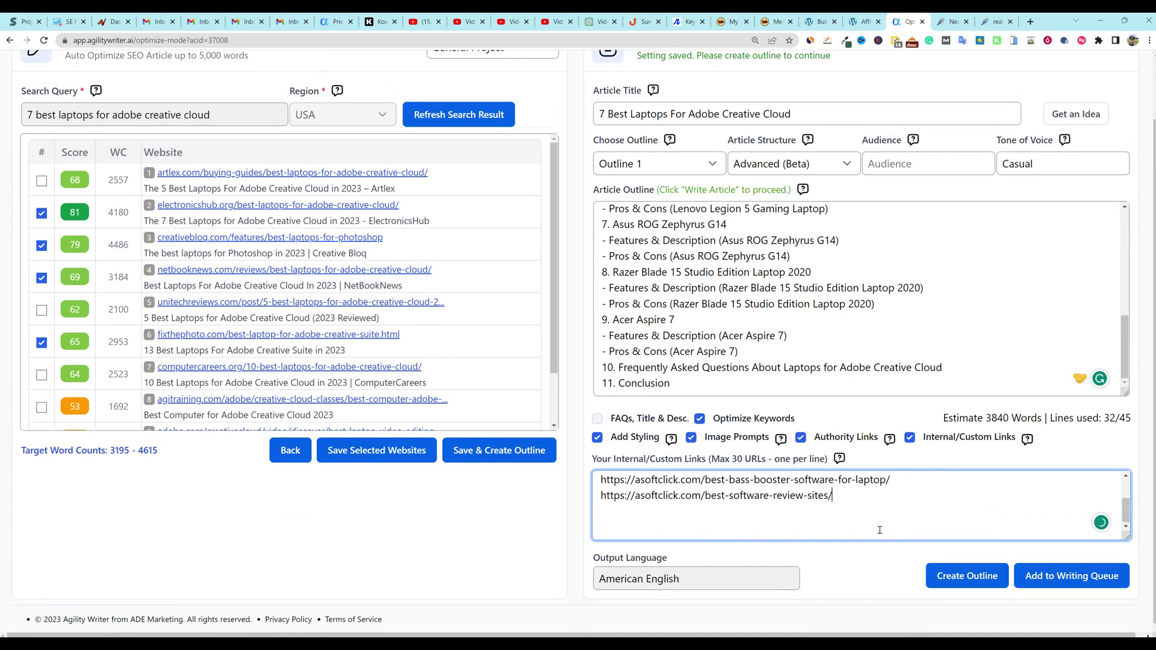
scroll(915, 385, "up", 5)
key("ctrl+minus")
key("ctrl+minus")
key("ctrl+minus")
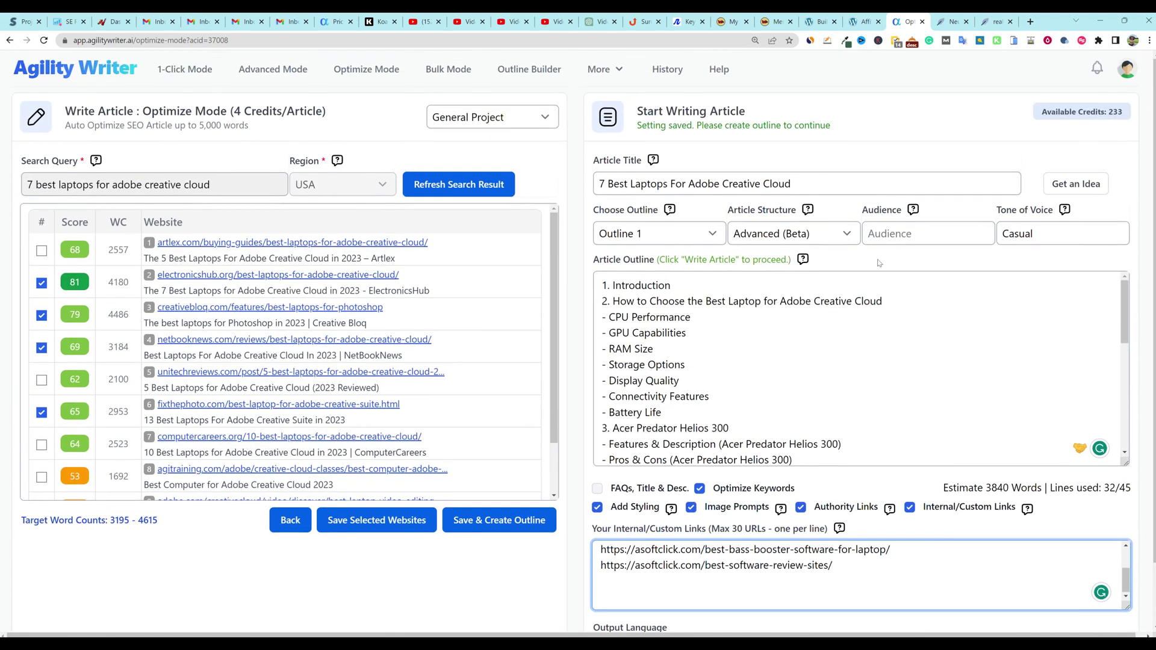
key("ctrl+plus")
key("ctrl+plus")
key("ctrl+plus")
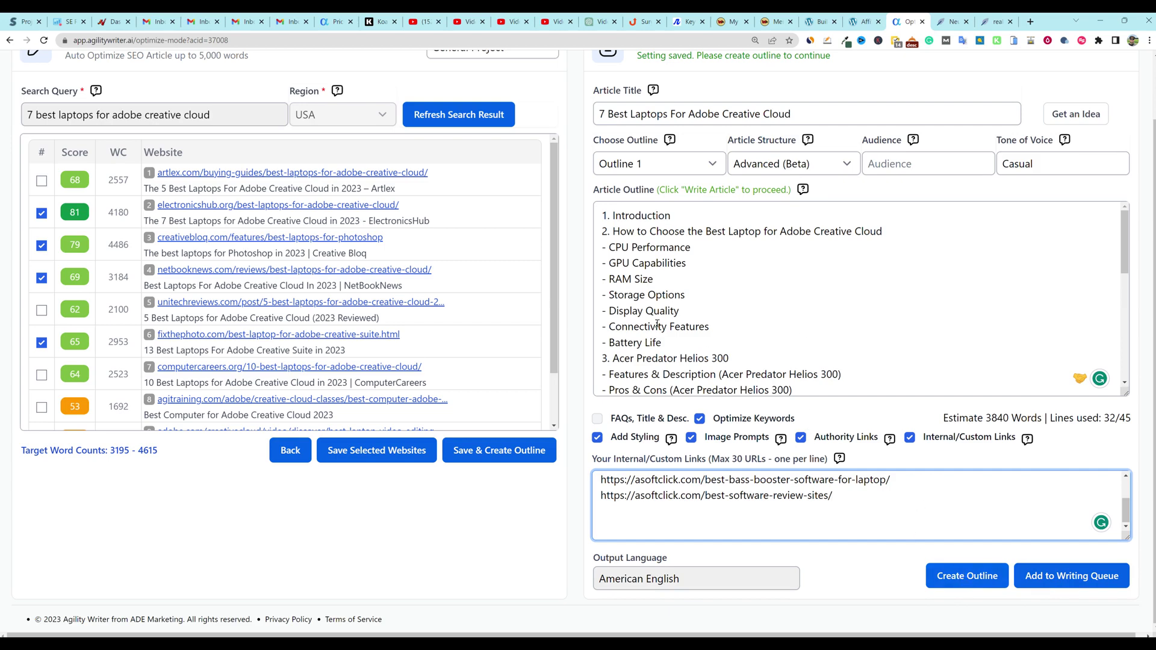
left_click(1074, 578)
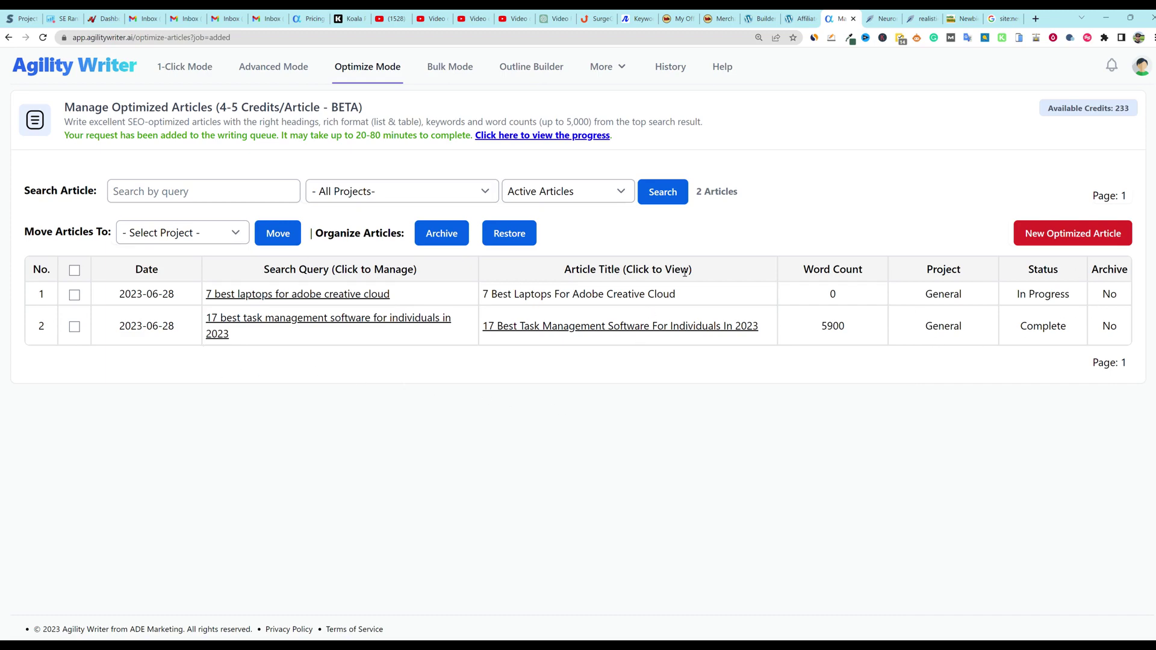
- Open the completed article 17 Best Task Management Software For Individuals In 2023 and skim its introduction, benefits list and features table
left_click(662, 331)
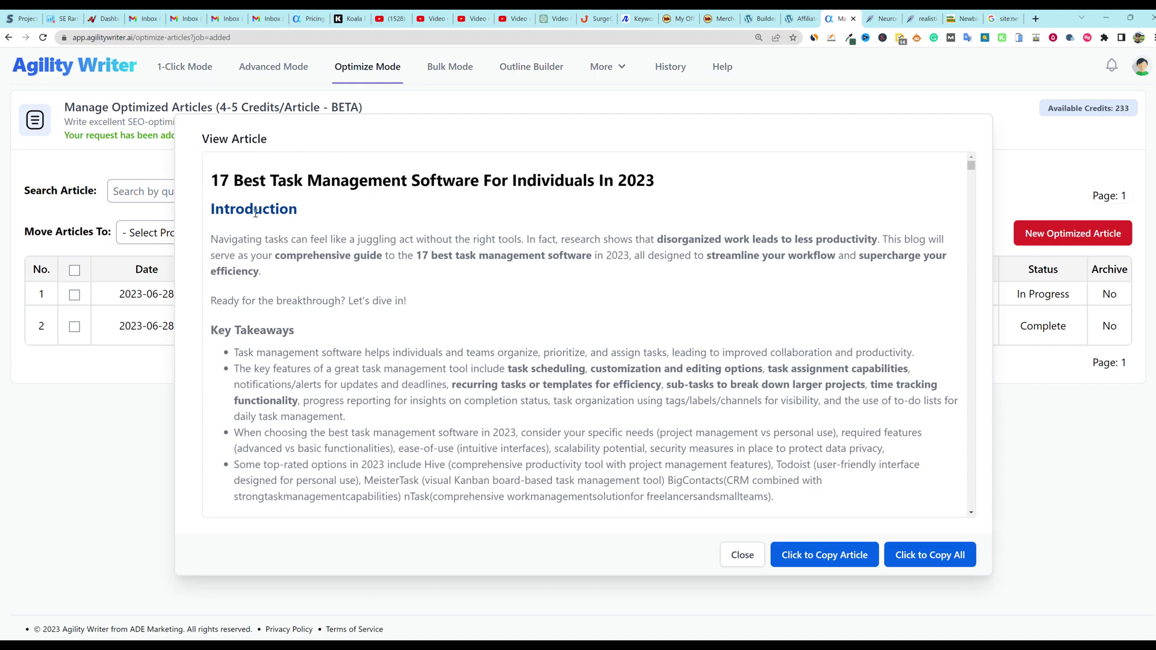
scroll(522, 376, "down", 10)
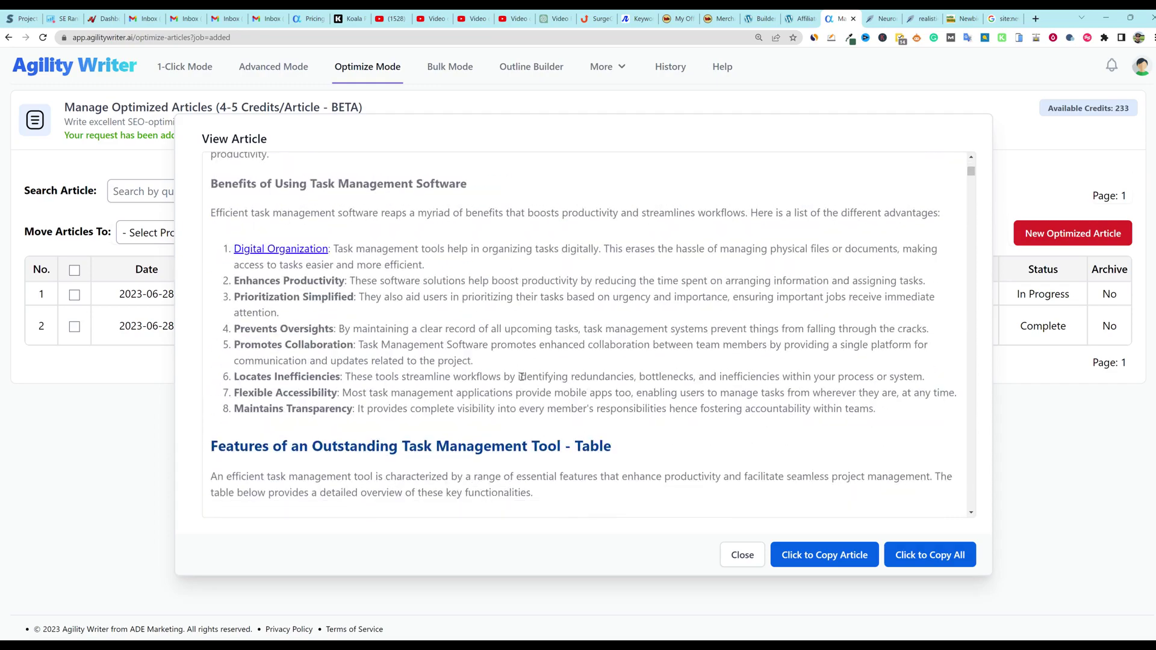
scroll(521, 377, "up", 4)
scroll(524, 375, "down", 10)
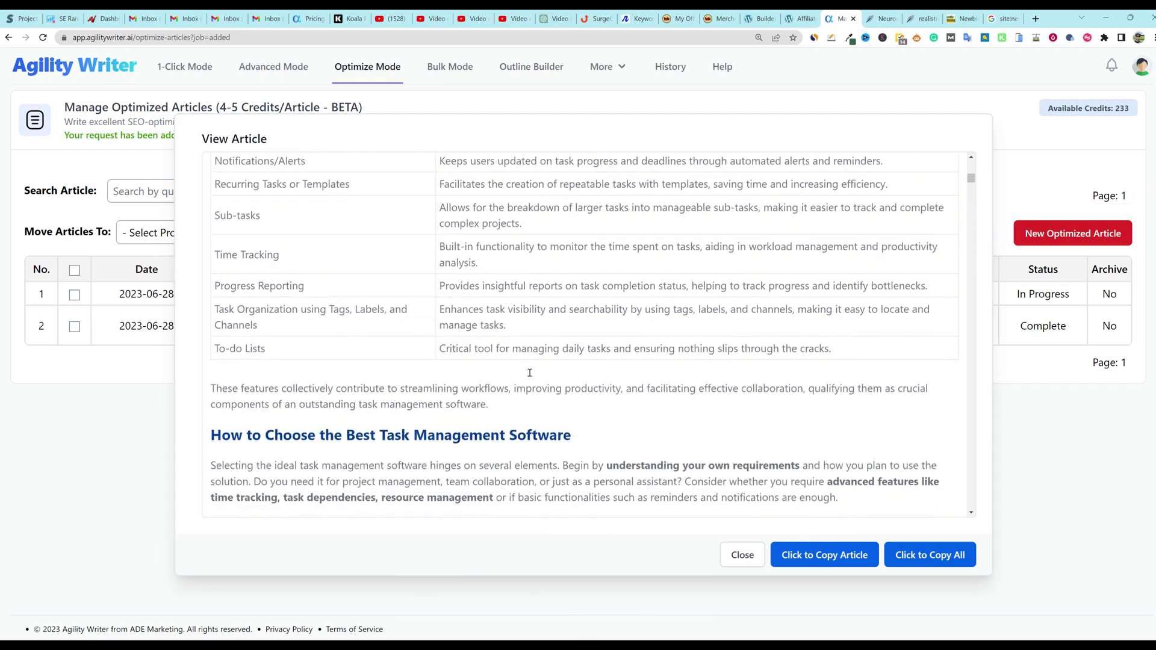
scroll(530, 373, "down", 10)
scroll(531, 371, "up", 12)
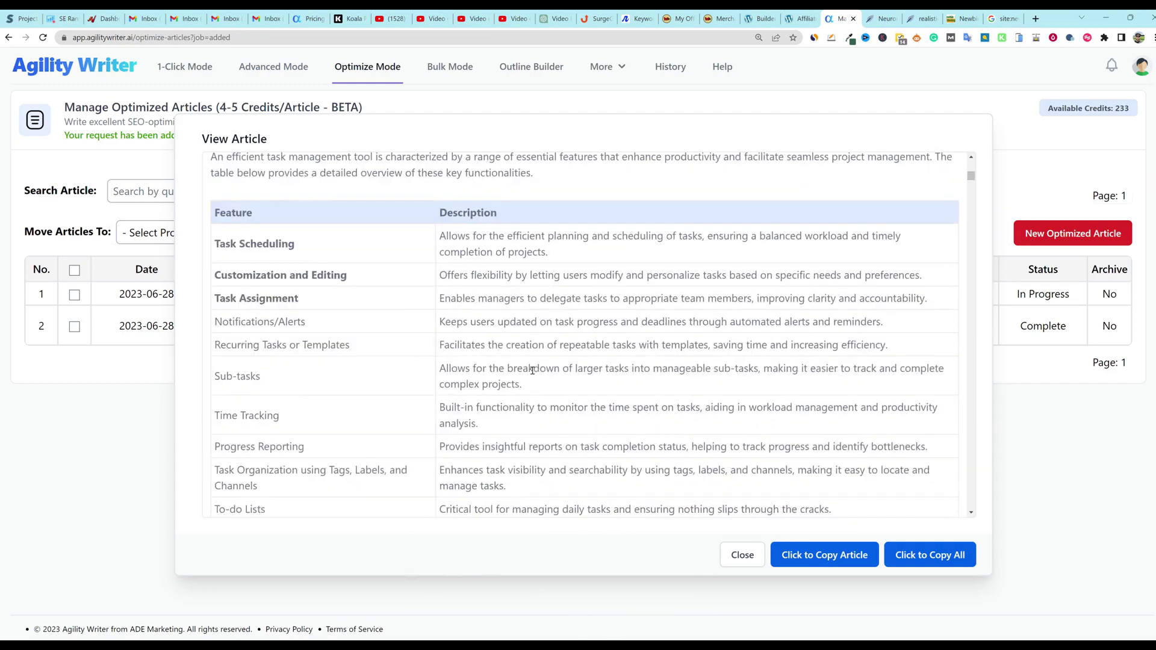
scroll(533, 370, "up", 10)
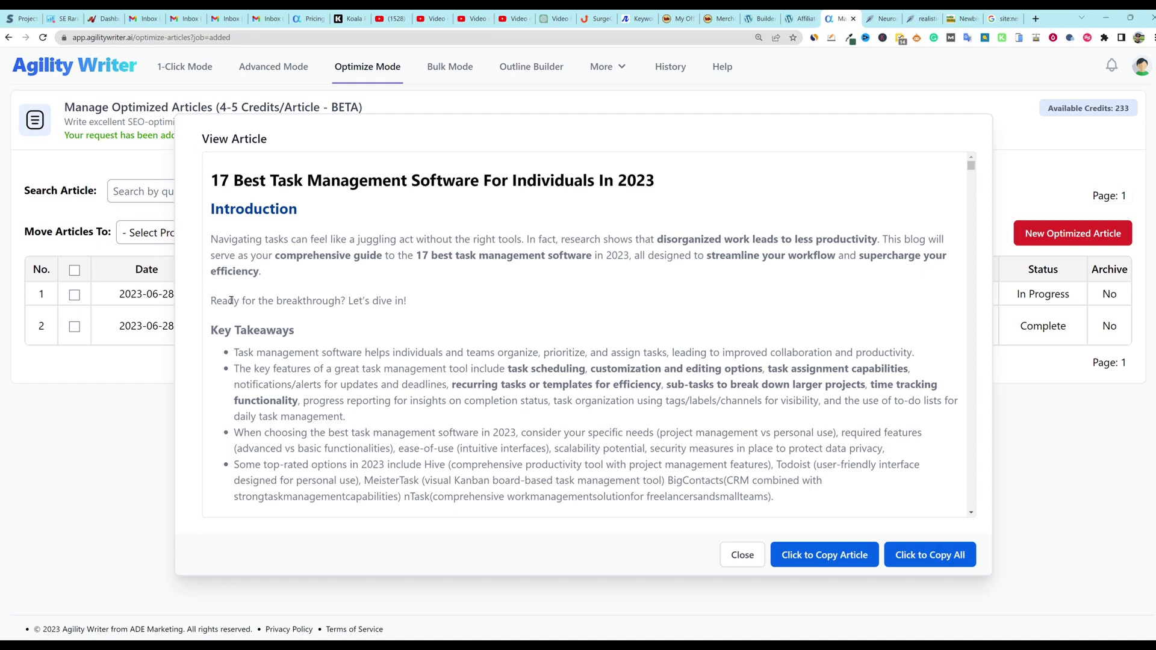
- Highlight the introduction's line "Ready for the breakthrough? Let's dive in!" and continue reading to the benefits section
scroll(446, 312, "down", 1)
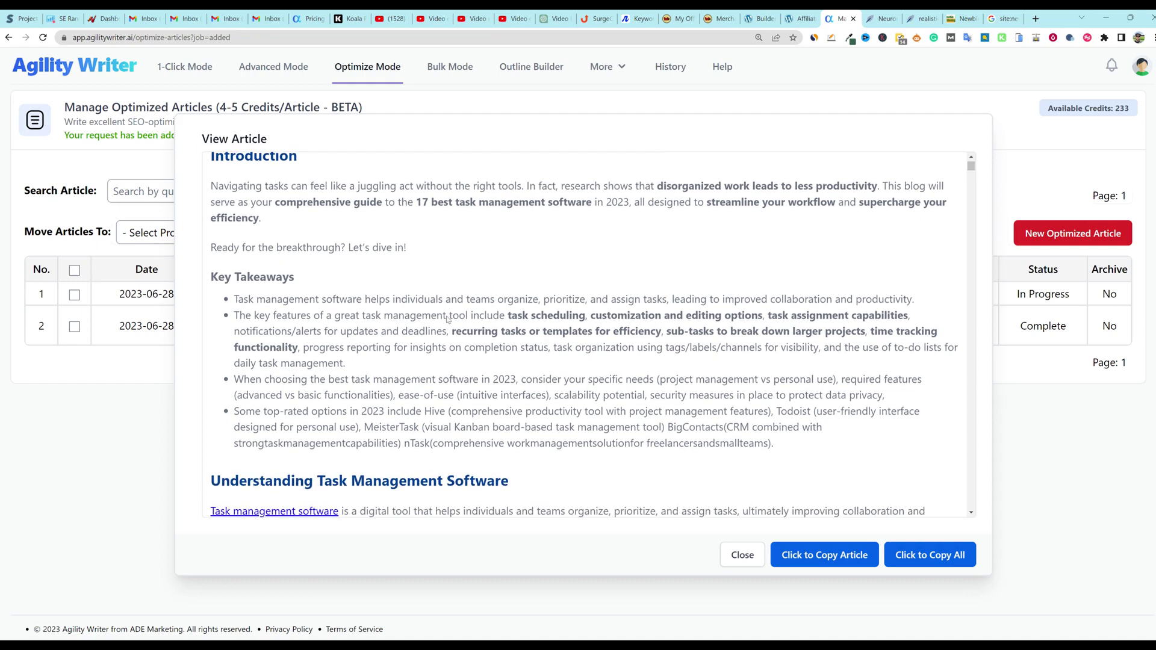
left_click_drag(415, 248, 211, 249)
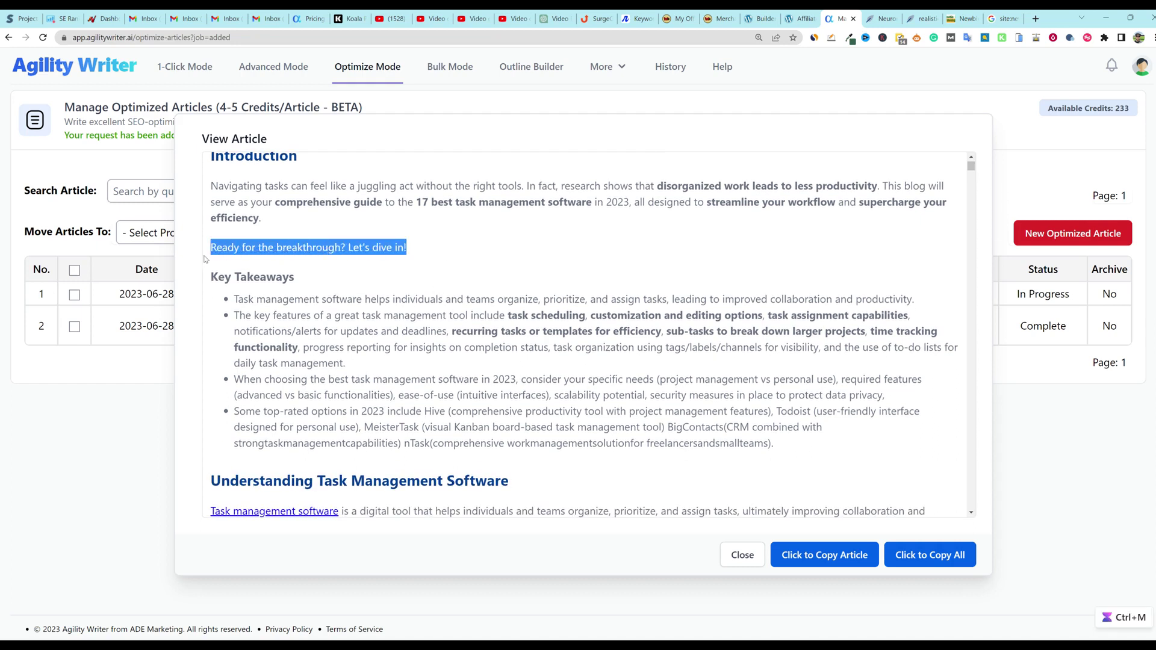
left_click_drag(423, 252, 197, 251)
scroll(761, 248, "down", 3)
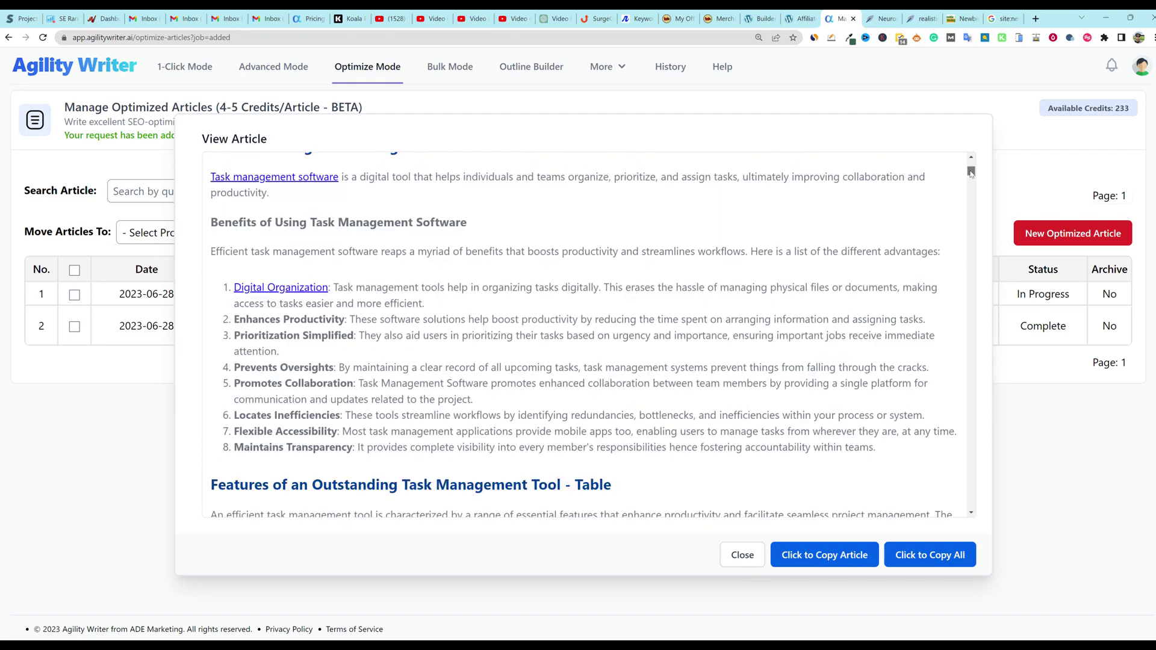
- Examine the nTask and SmartTask sections of the article, including their key features overviews and pros and cons tables
left_click_drag(971, 173, 970, 211)
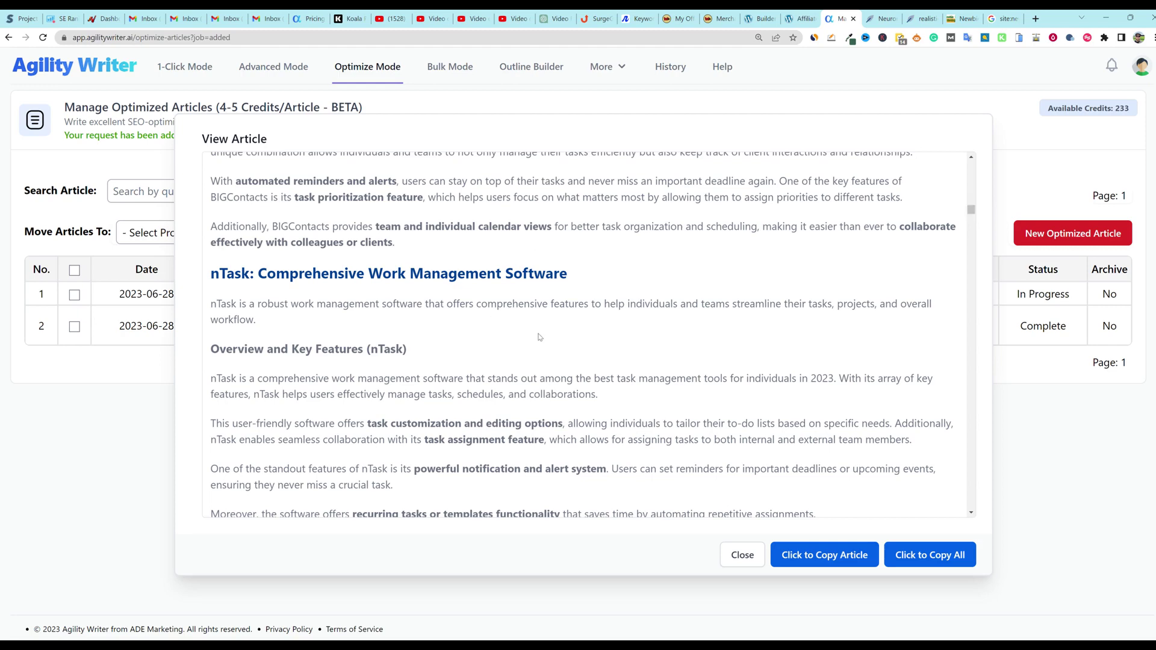
scroll(540, 338, "down", 9)
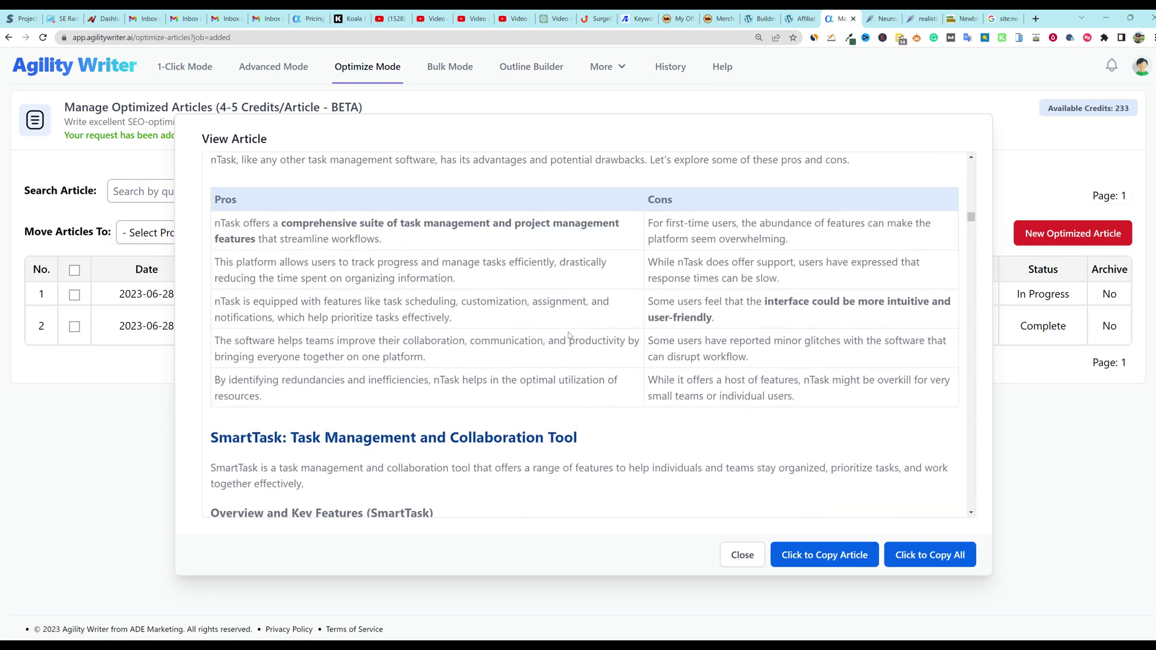
scroll(571, 313, "down", 3)
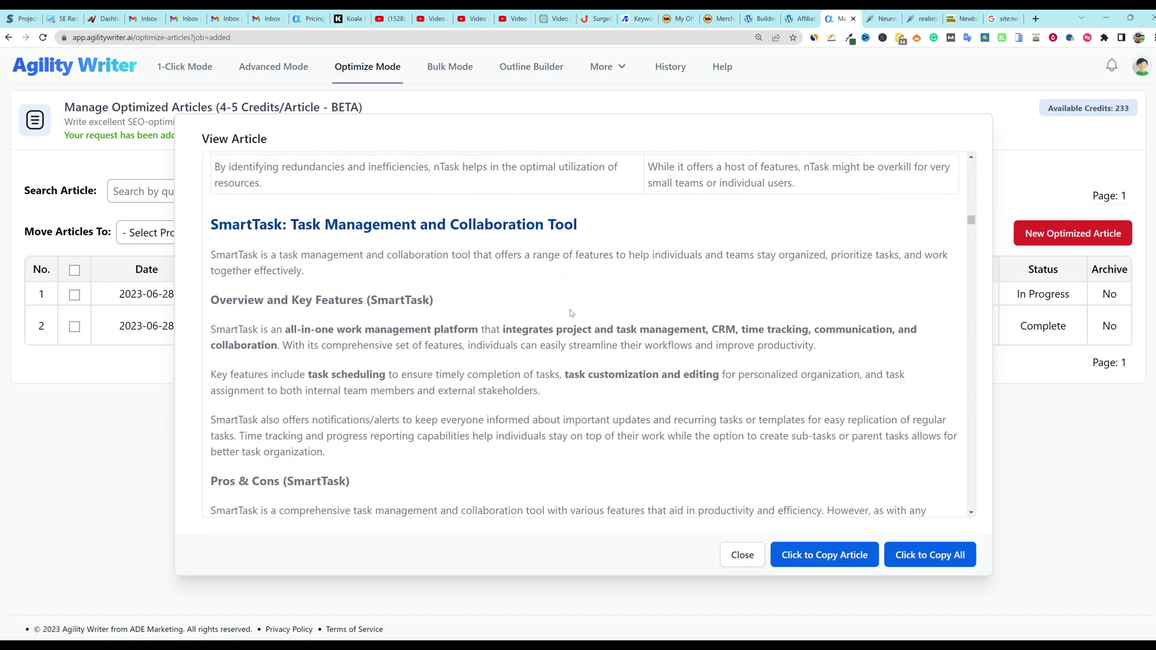
scroll(571, 313, "down", 5)
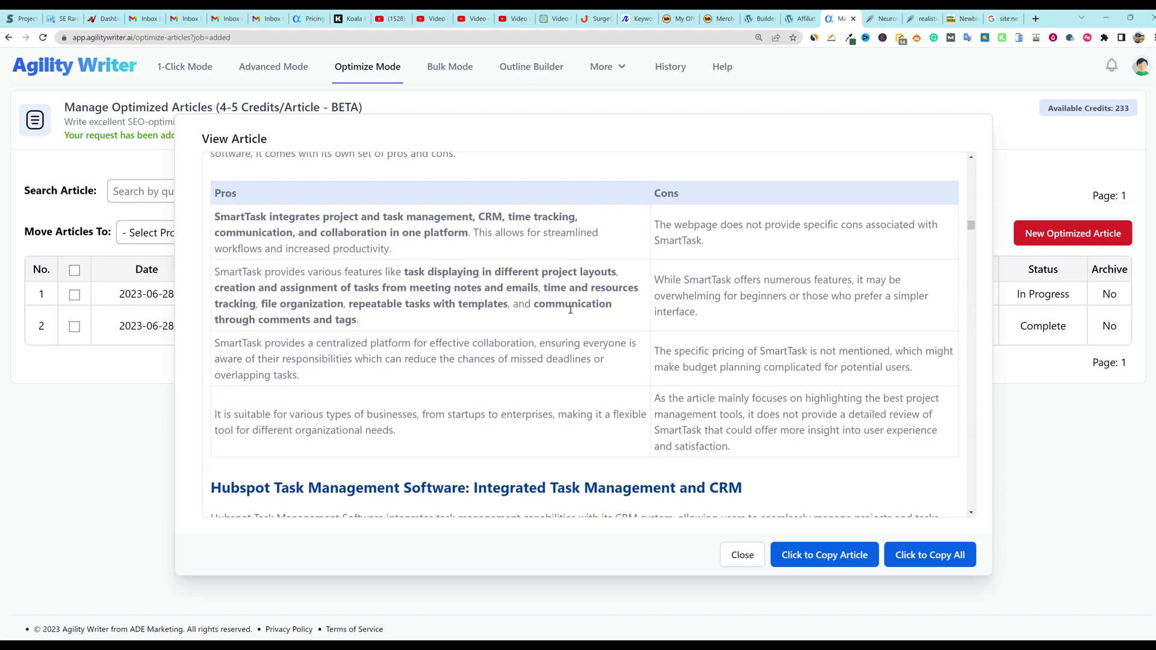
scroll(571, 310, "down", 1)
scroll(558, 324, "up", 2)
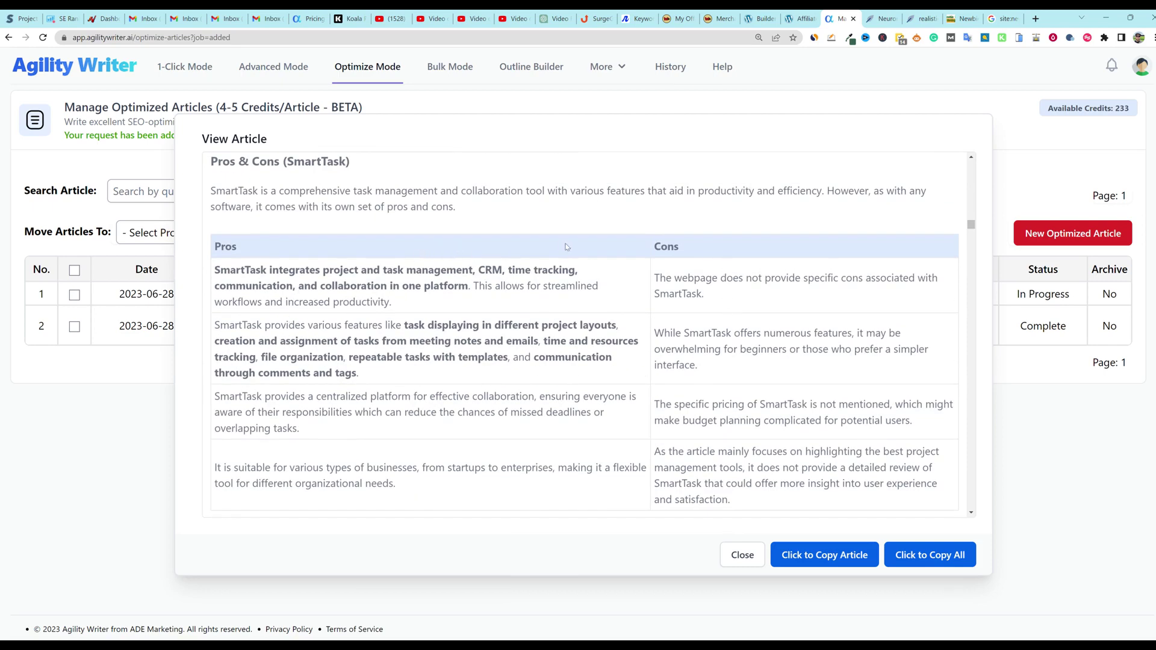
scroll(566, 247, "up", 5)
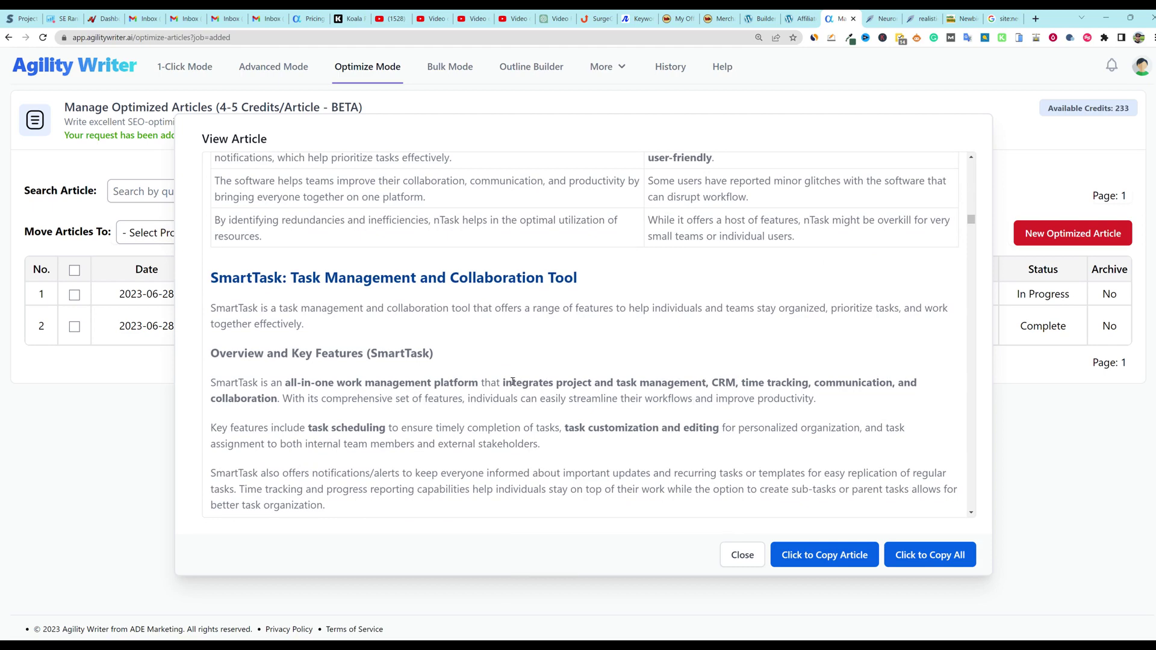
scroll(609, 325, "up", 3)
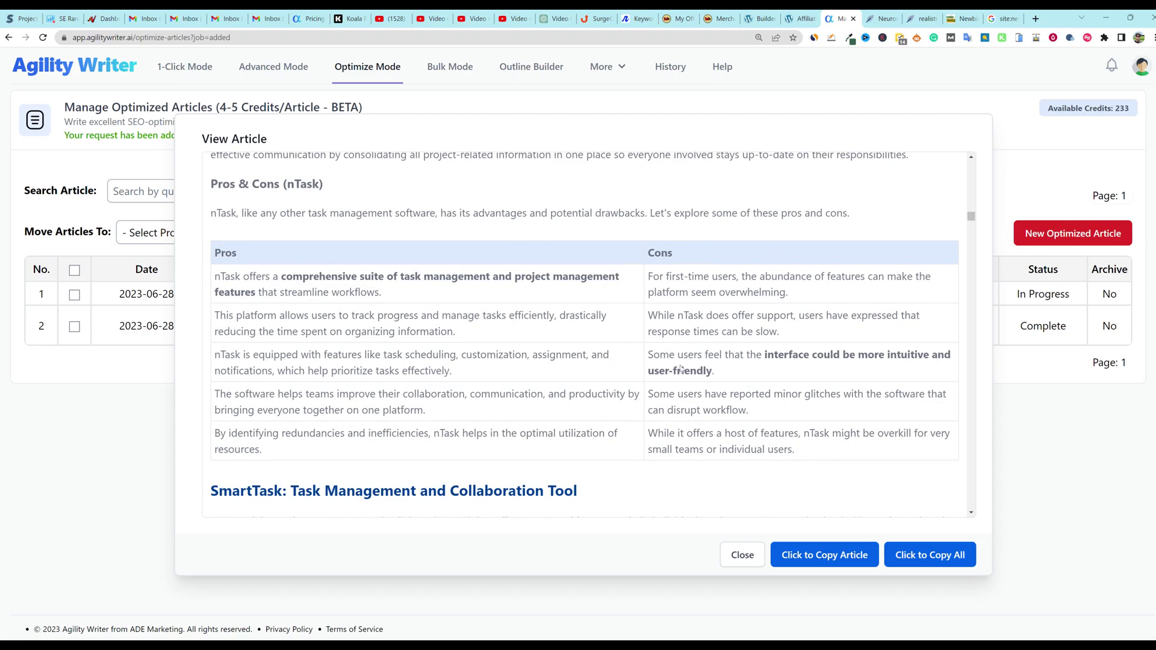
- Return through the BIGContacts and Hive sections to the features table and highlight the word "Table" in its heading
scroll(681, 371, "up", 6)
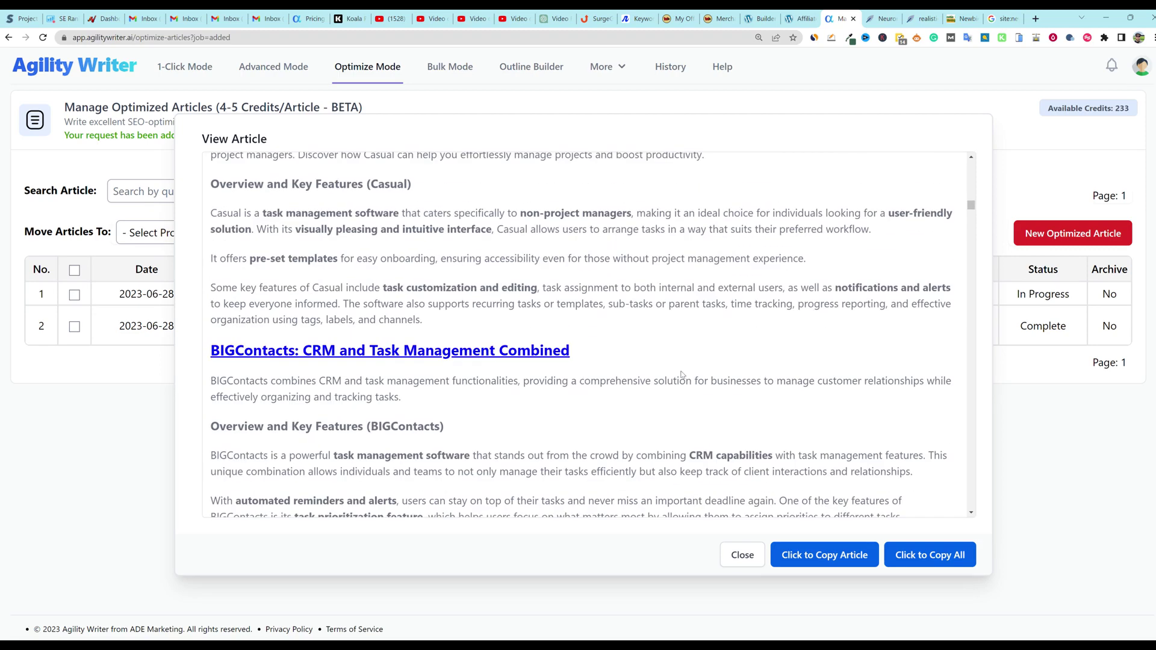
scroll(682, 374, "up", 3)
scroll(682, 374, "up", 10)
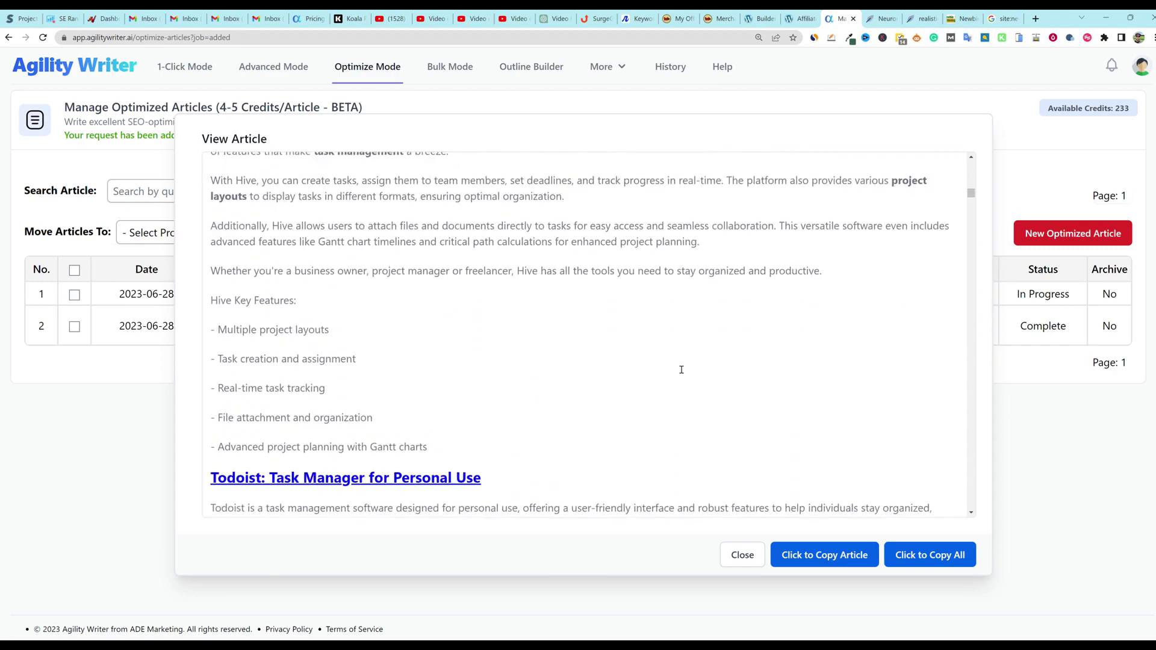
scroll(681, 370, "up", 12)
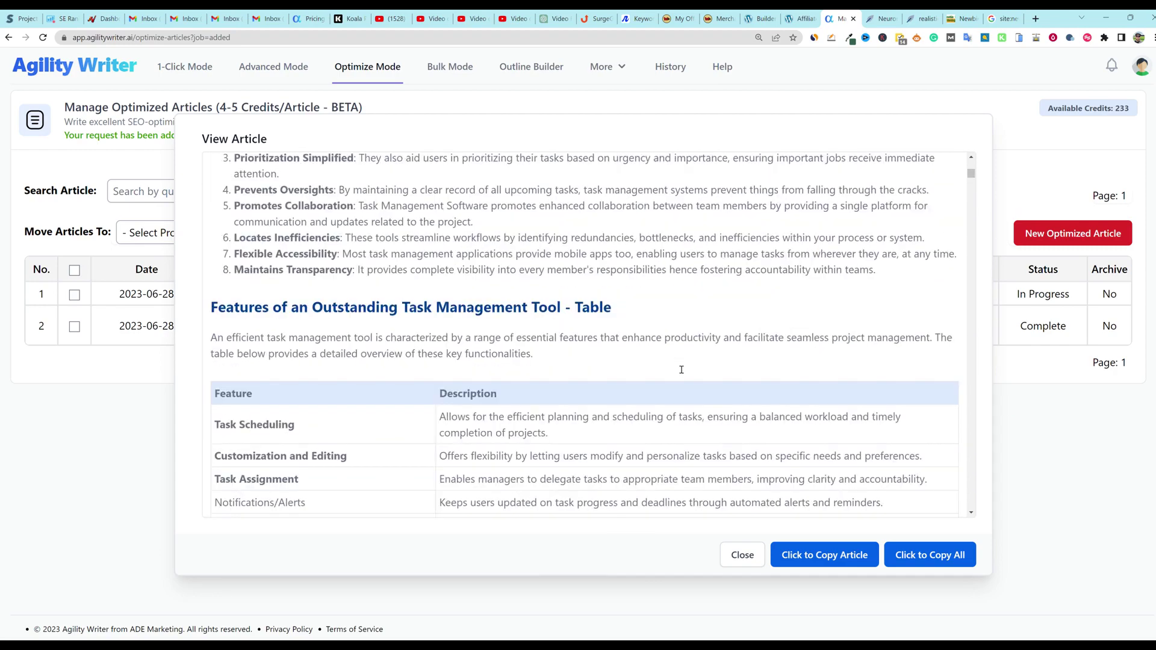
scroll(683, 372, "down", 8)
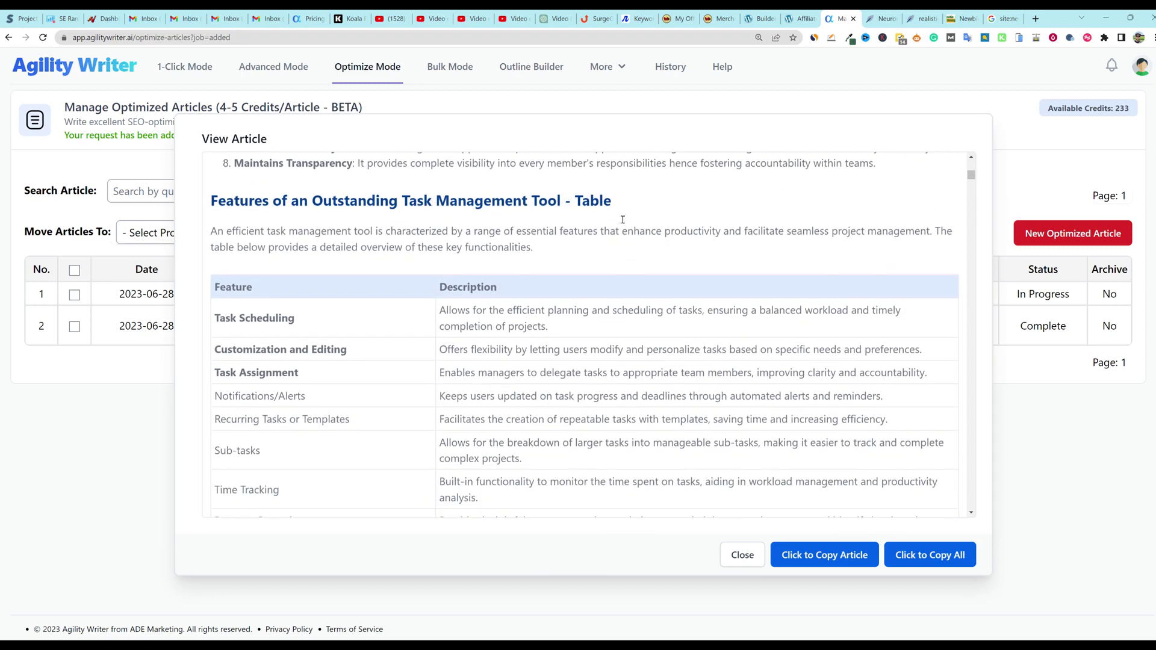
left_click_drag(615, 203, 574, 203)
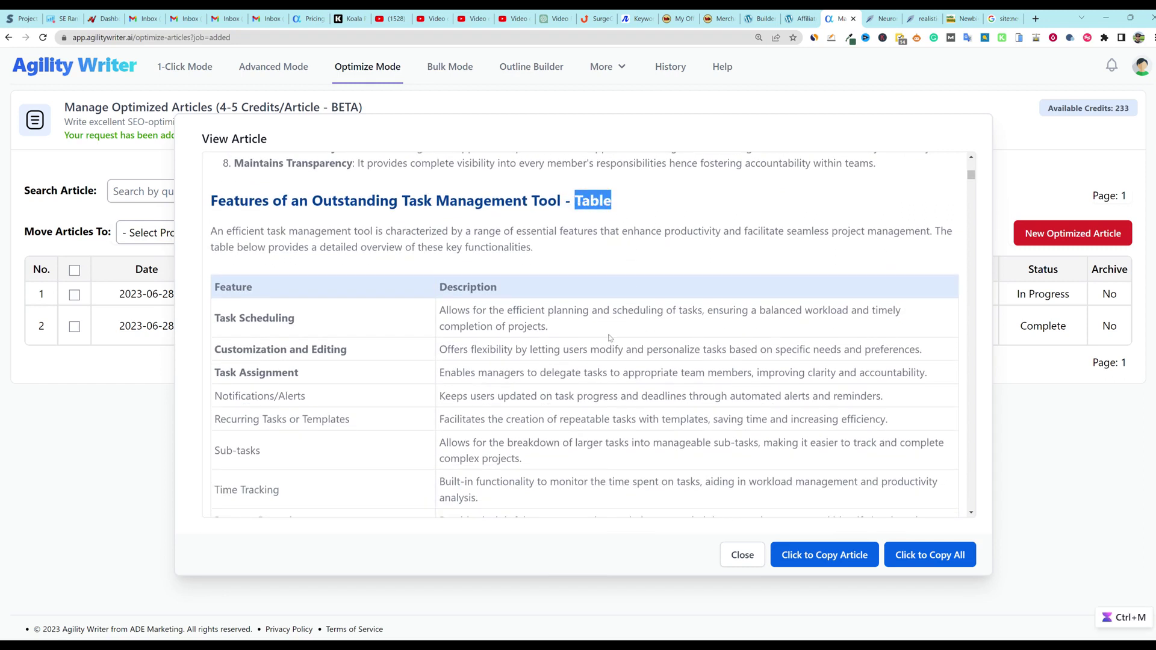
left_click(610, 194)
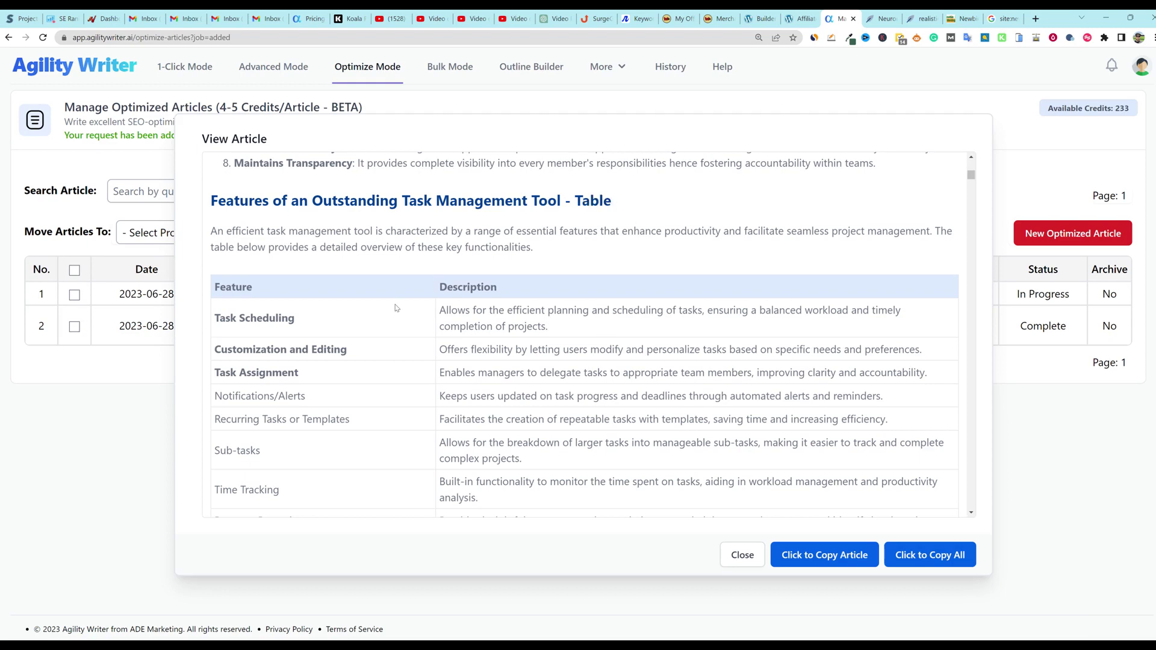
- Check the key takeaways, the linked terms and the numbered benefits list above the features table
scroll(396, 308, "up", 3)
scroll(275, 245, "up", 4)
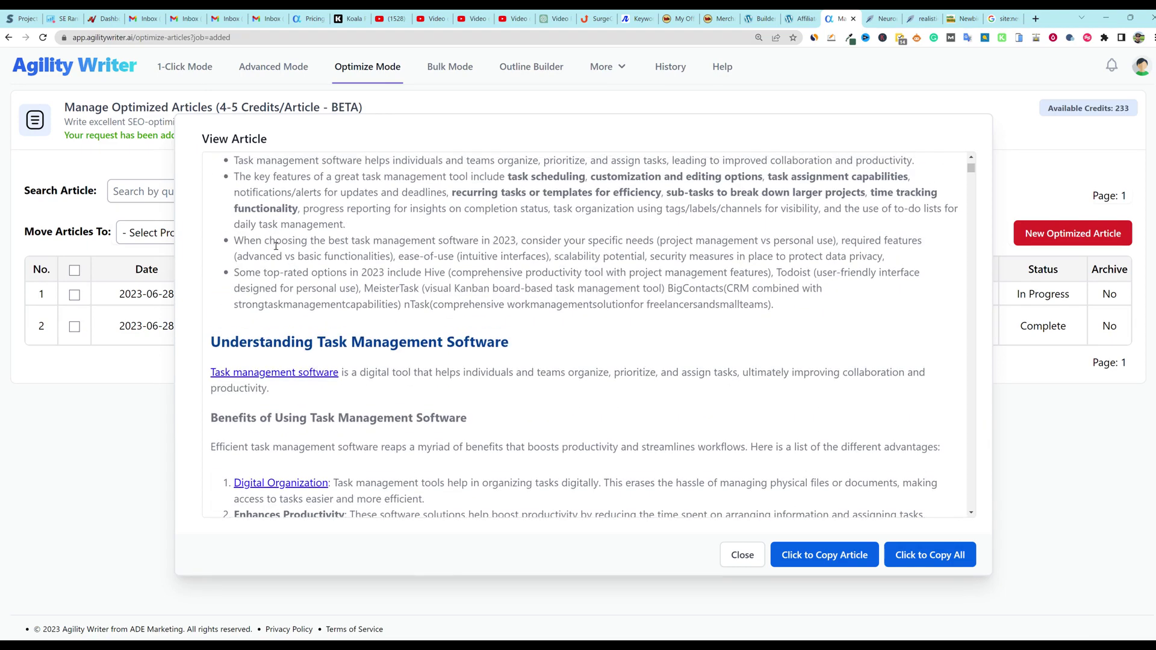
scroll(359, 323, "down", 5)
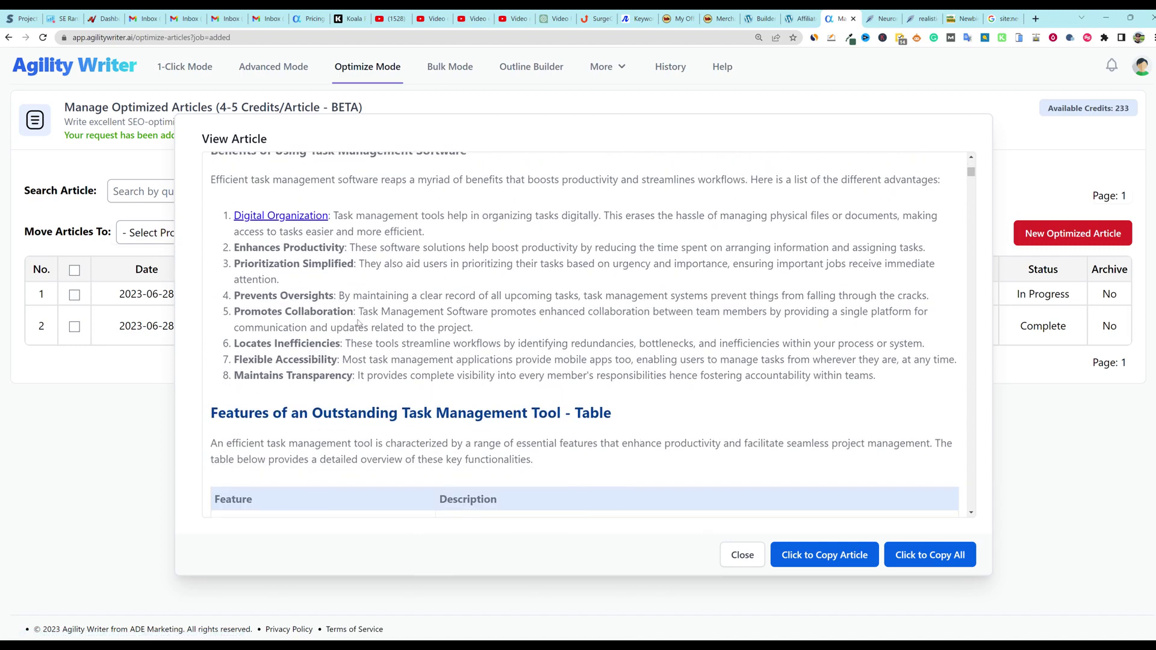
scroll(359, 324, "down", 2)
scroll(359, 323, "down", 2)
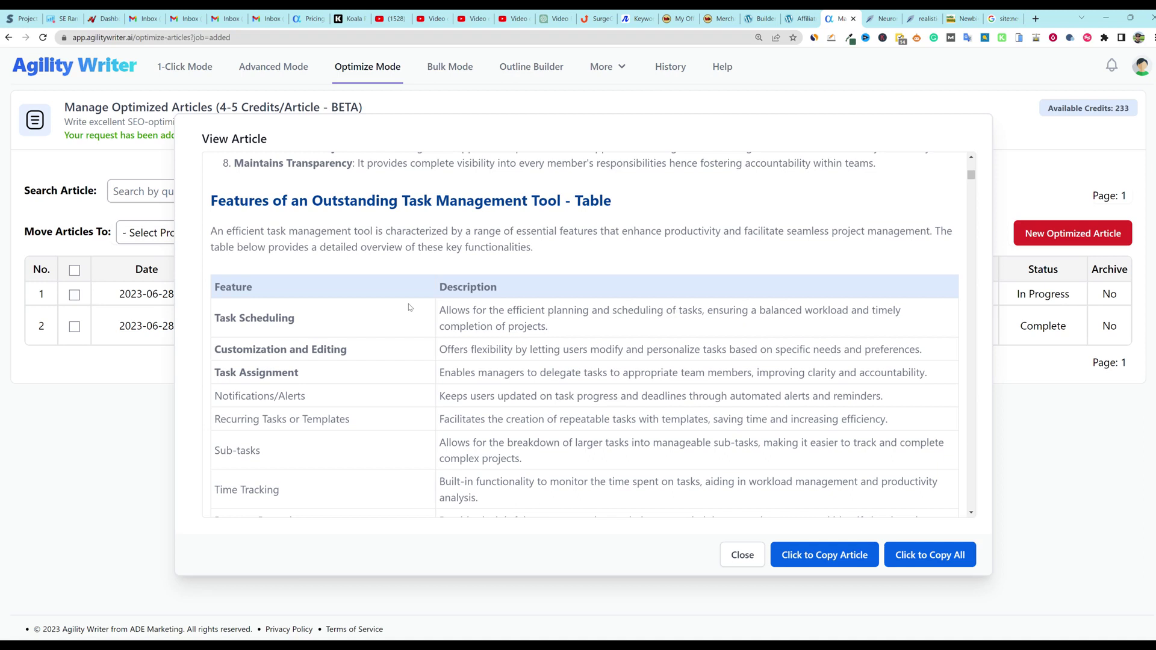
- Read through the features table's rows and the How to Choose the Best Task Management Software section
scroll(515, 326, "down", 2)
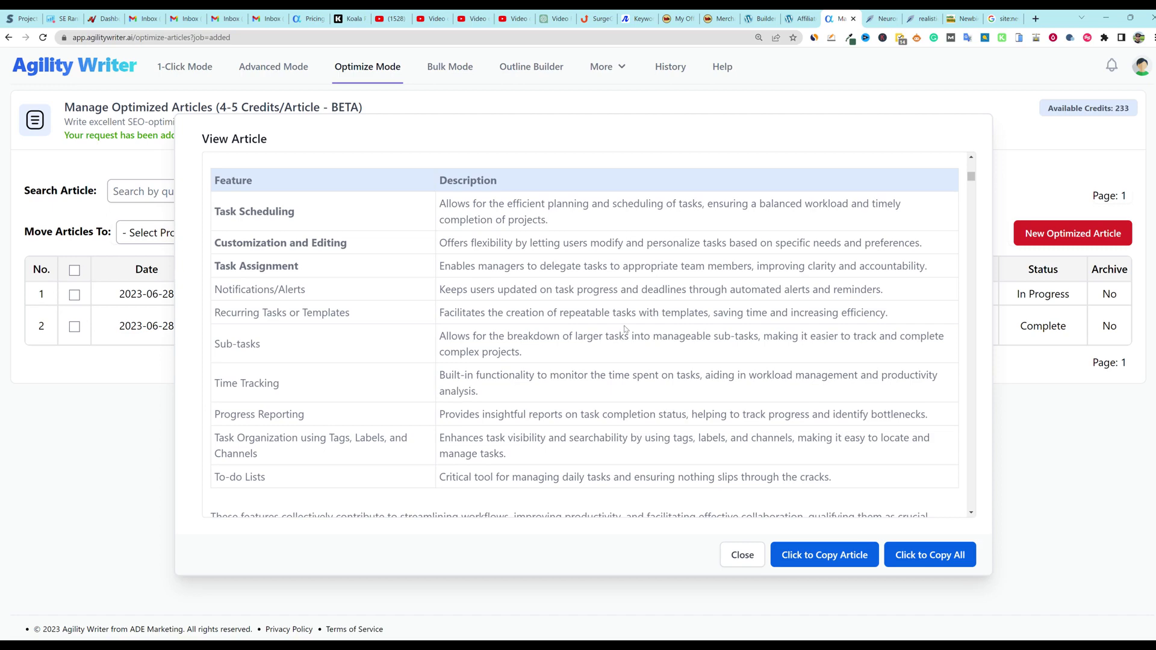
scroll(625, 325, "down", 1)
scroll(623, 319, "up", 3)
scroll(609, 400, "down", 4)
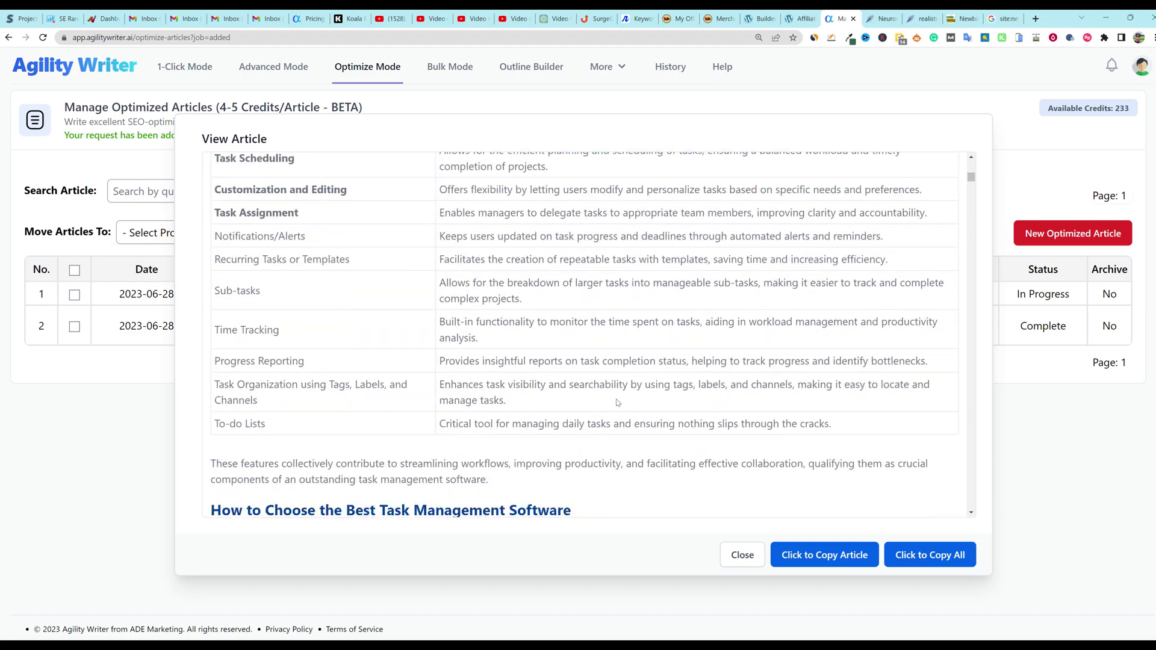
scroll(619, 395, "up", 3)
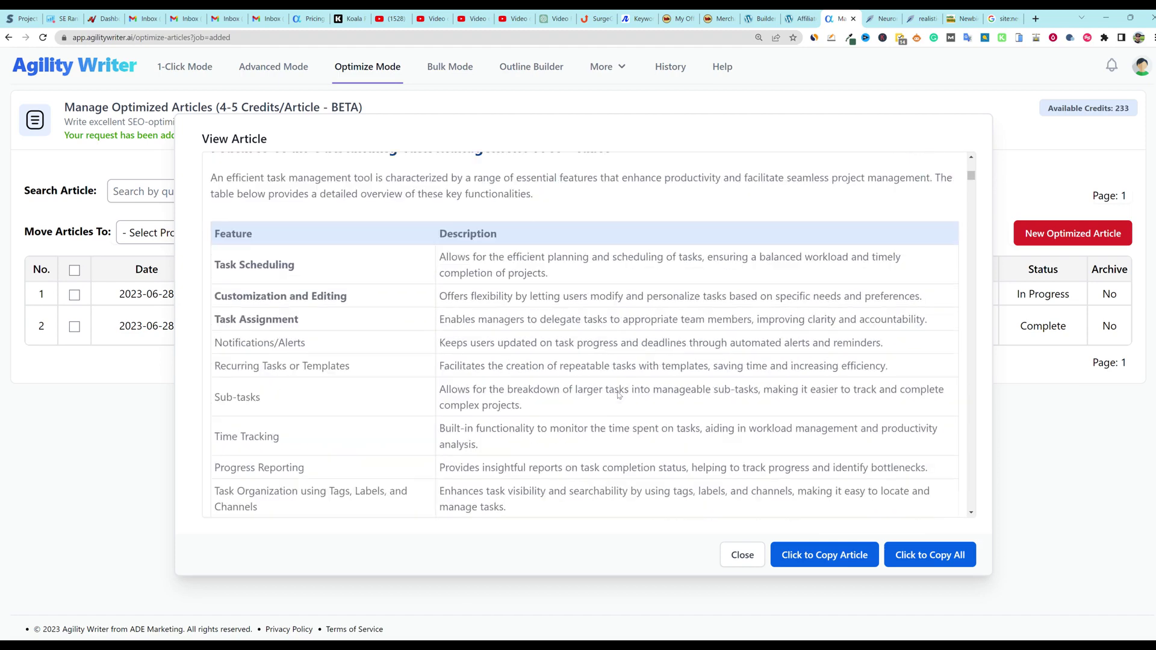
scroll(619, 392, "down", 4)
scroll(614, 385, "down", 2)
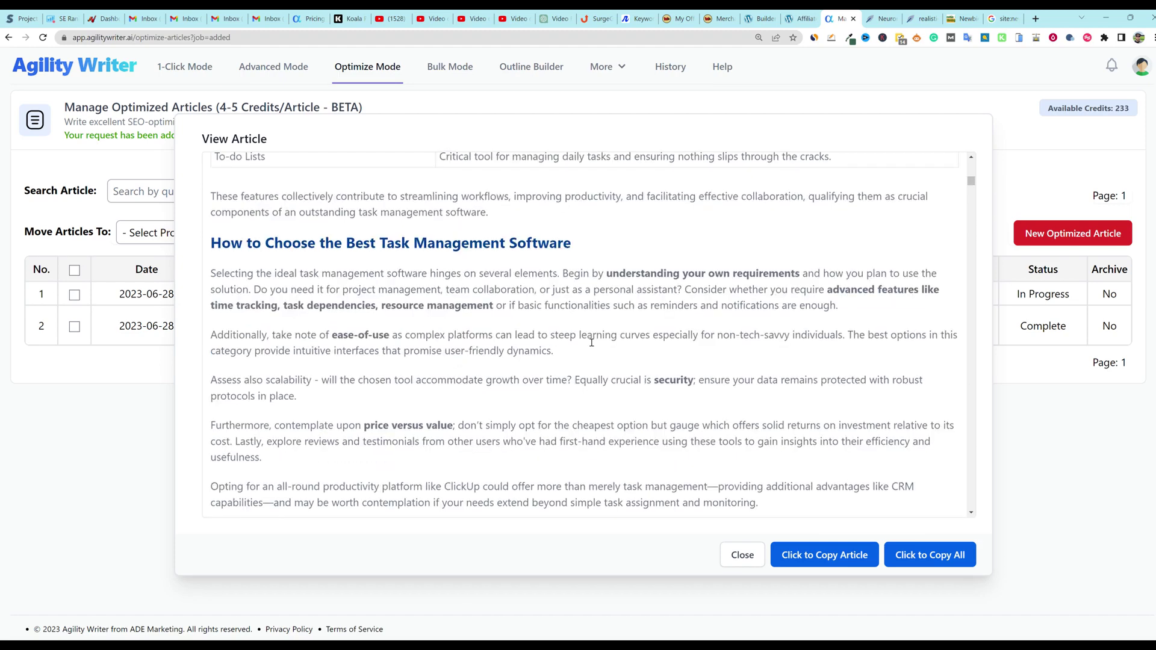
scroll(597, 352, "down", 1)
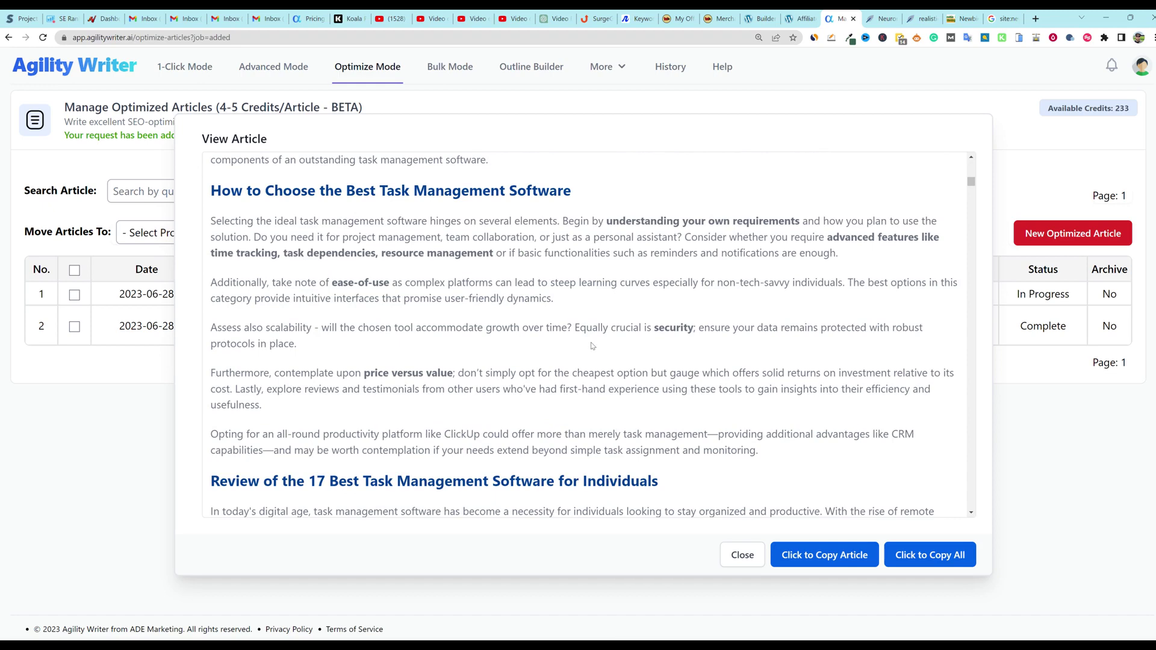
- Continue past the How to Choose section and highlight the heading "Review of the 17 Best Task Management Software for Individuals"
scroll(593, 346, "down", 1)
scroll(592, 342, "down", 3)
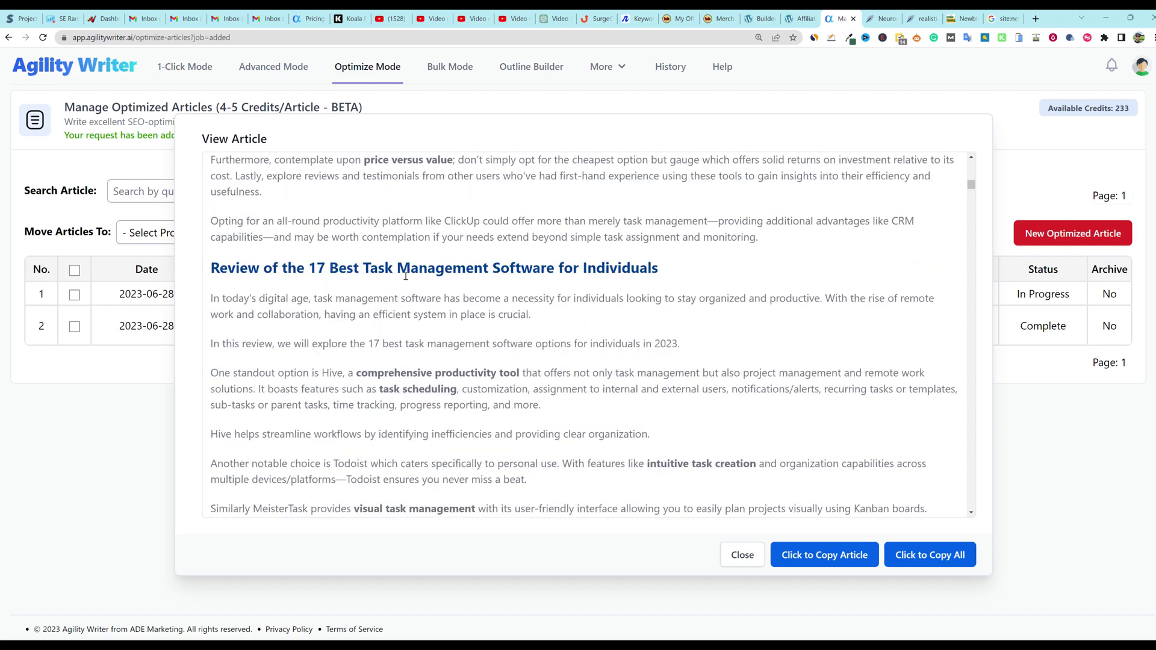
left_click_drag(679, 271, 208, 270)
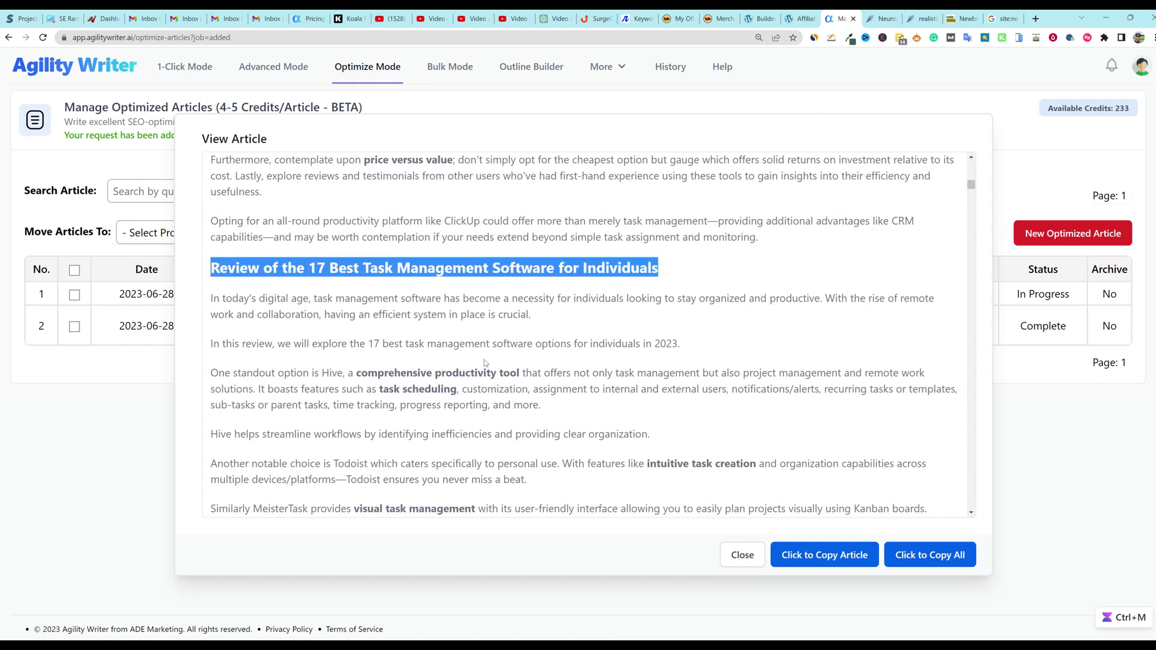
- Look back at the Key Takeaways, then return to the introduction of the Review of the 17 Best Task Management Software section
scroll(970, 176, "up", 4)
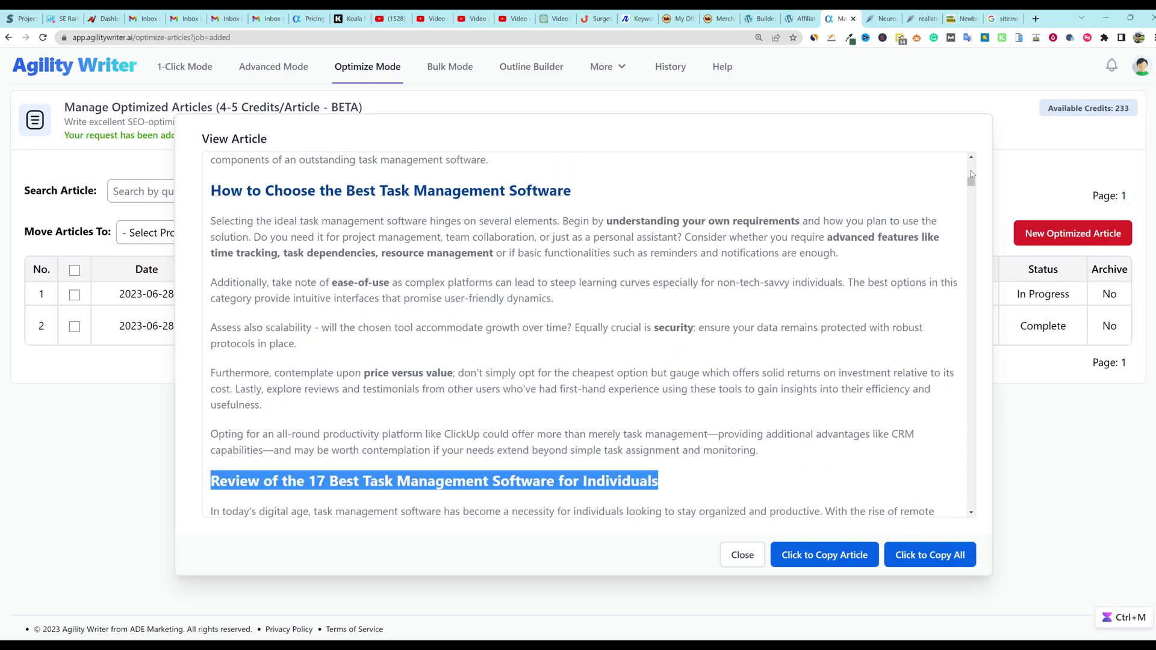
scroll(776, 329, "up", 15)
scroll(776, 329, "up", 8)
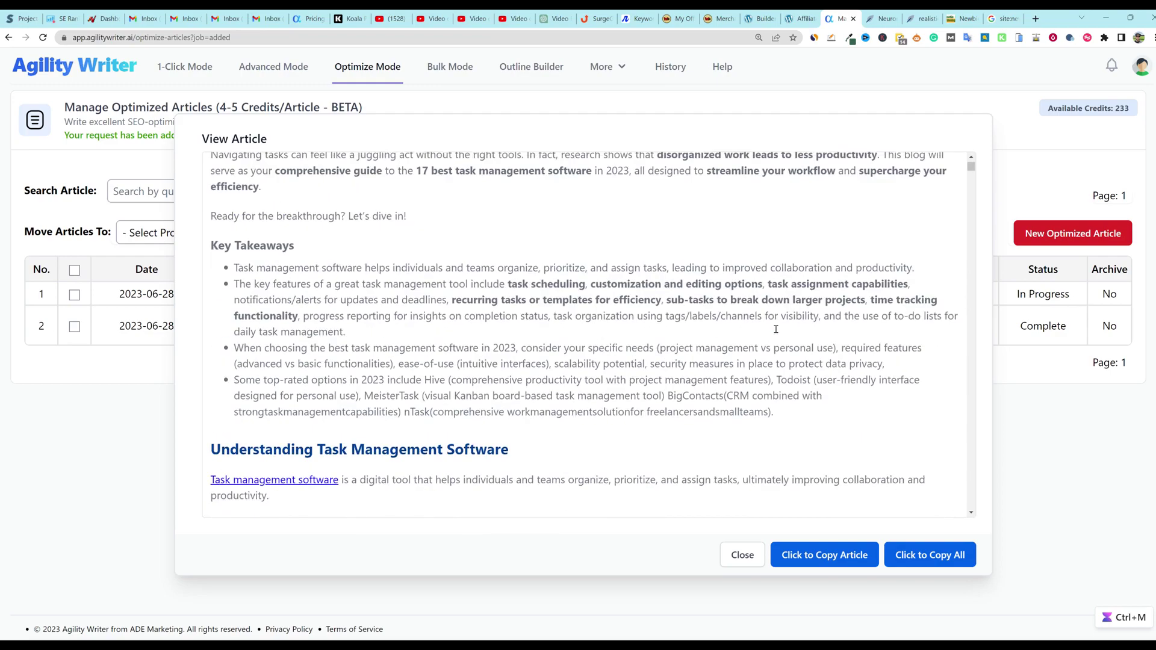
scroll(771, 329, "down", 15)
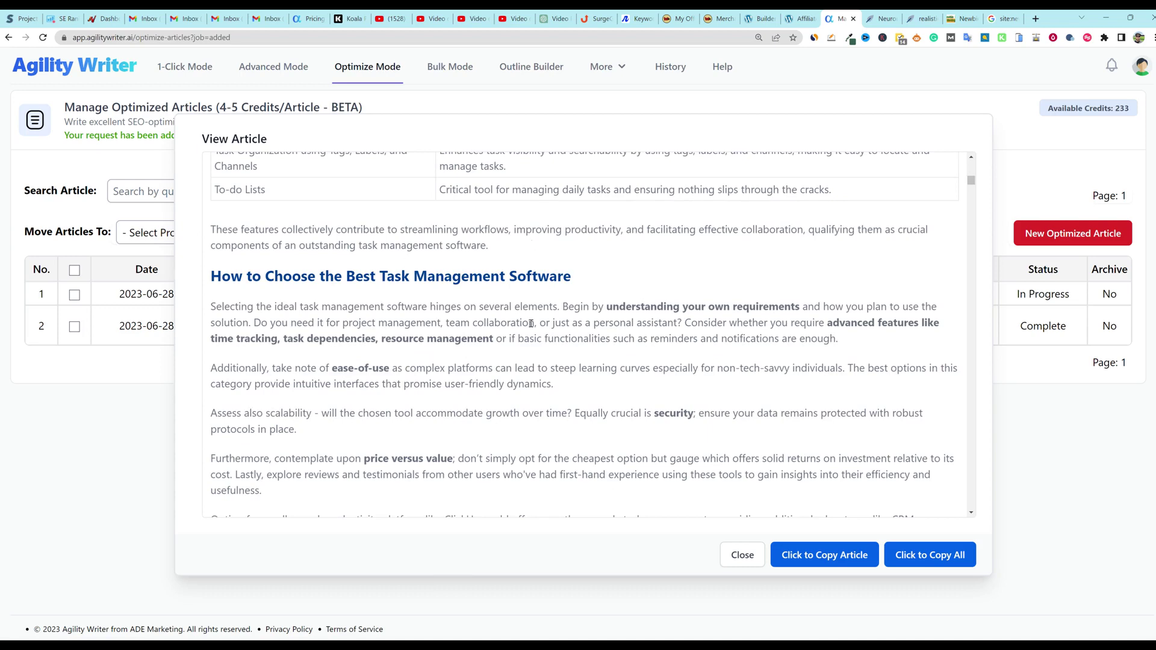
scroll(405, 286, "down", 5)
scroll(405, 286, "down", 1)
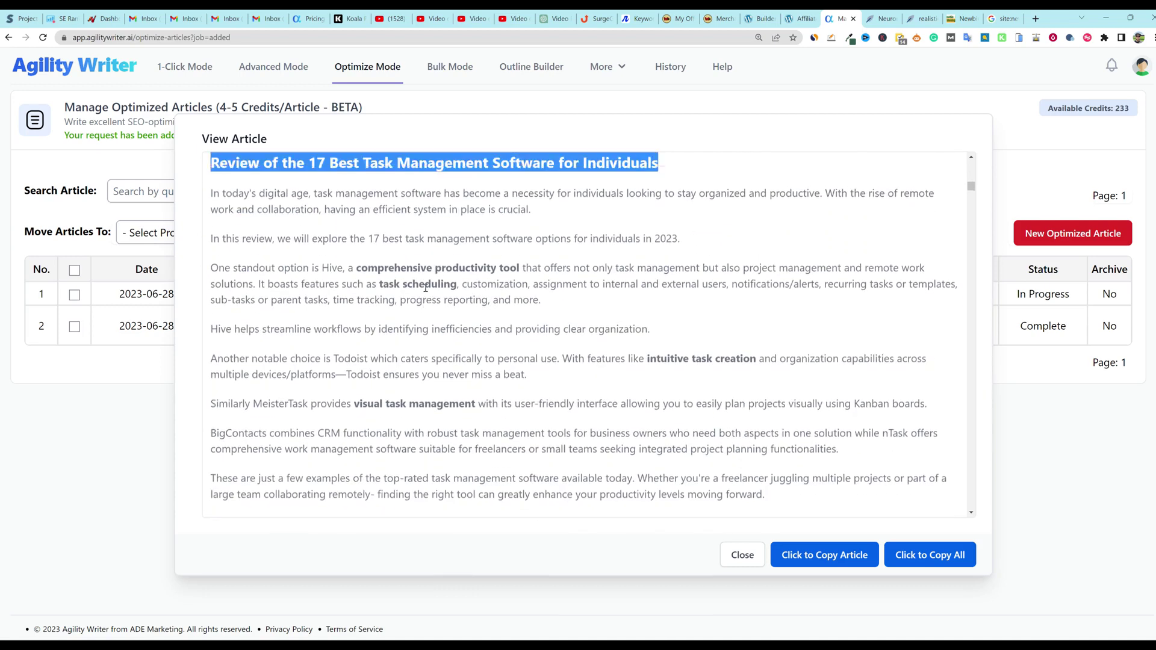
scroll(301, 272, "up", 1)
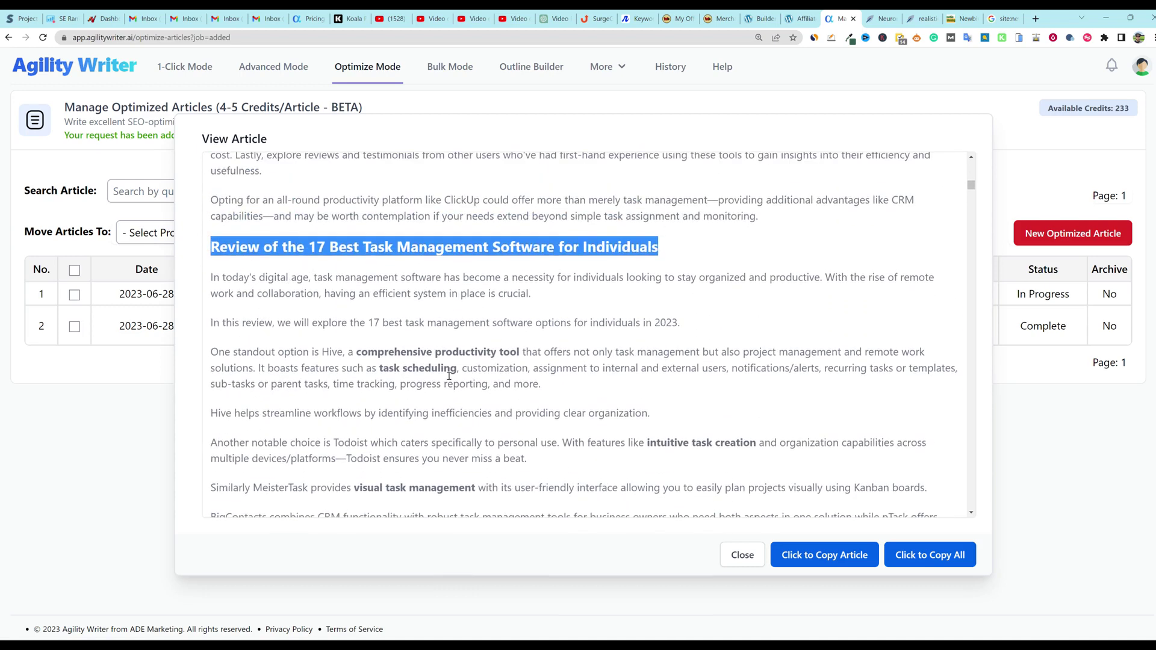
scroll(448, 376, "down", 2)
scroll(450, 380, "up", 3)
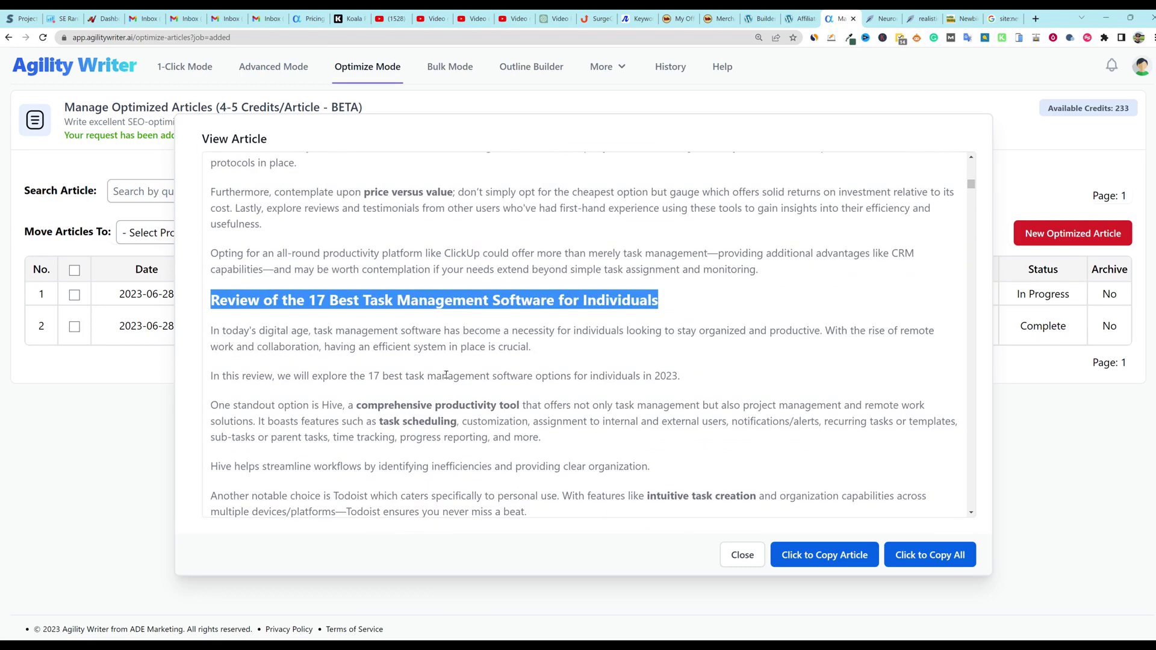
- Highlight the sentence "In this review, we will explore the 17 best task management software options for individuals in 2023."
left_click_drag(223, 376, 683, 380)
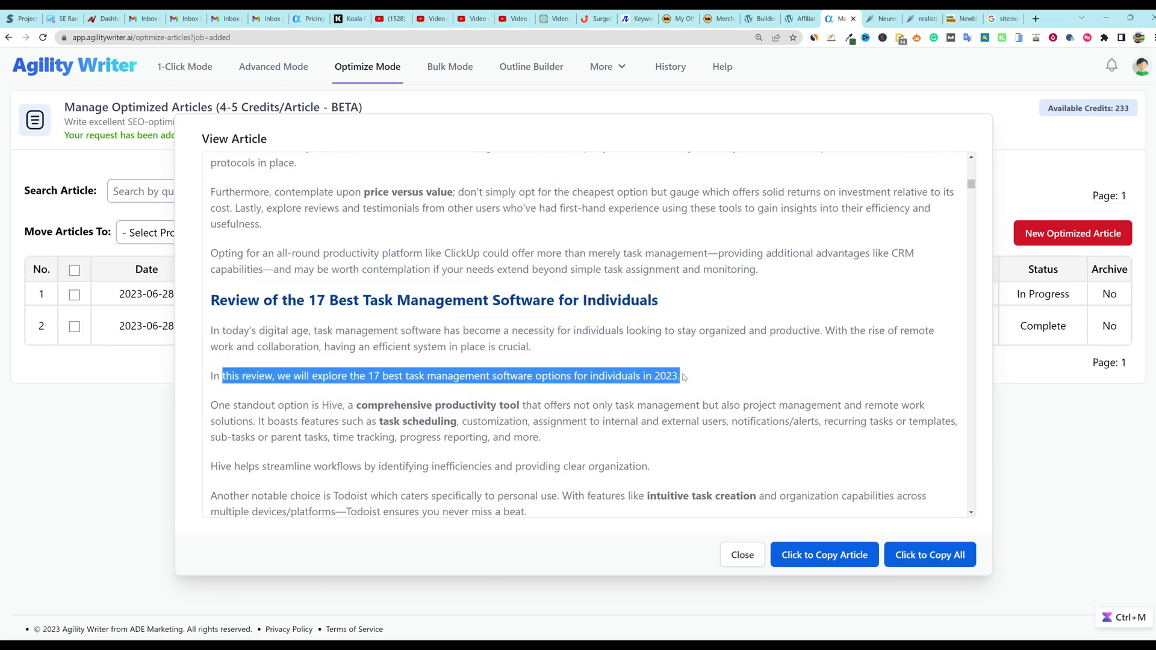
left_click_drag(238, 331, 885, 444)
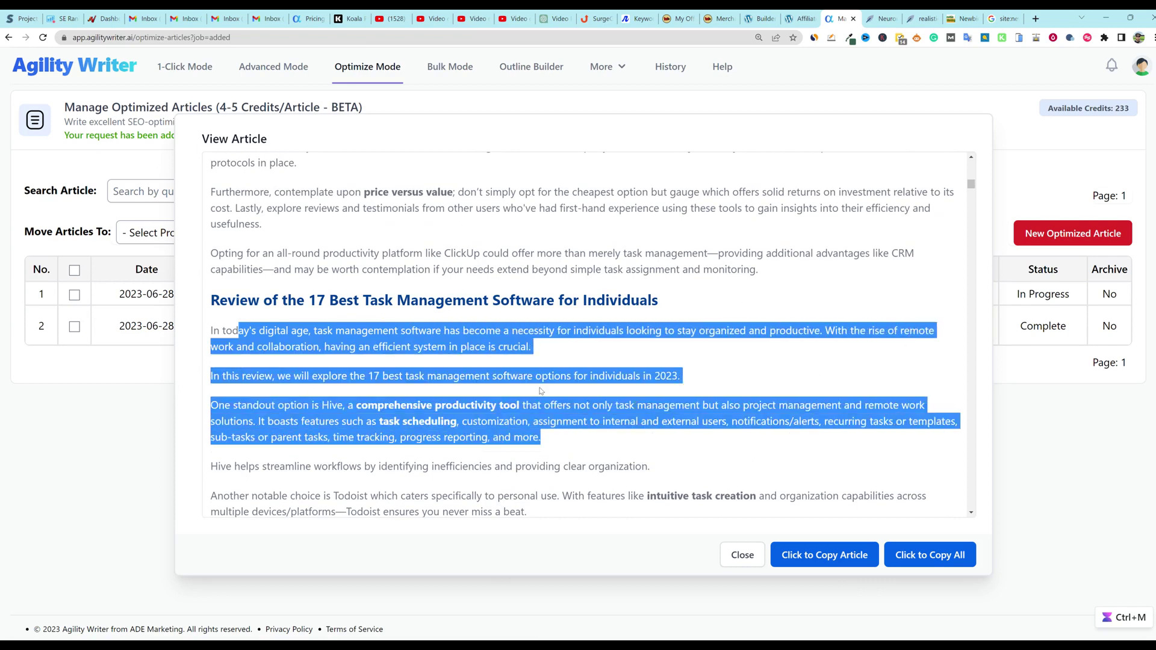
left_click_drag(684, 376, 163, 370)
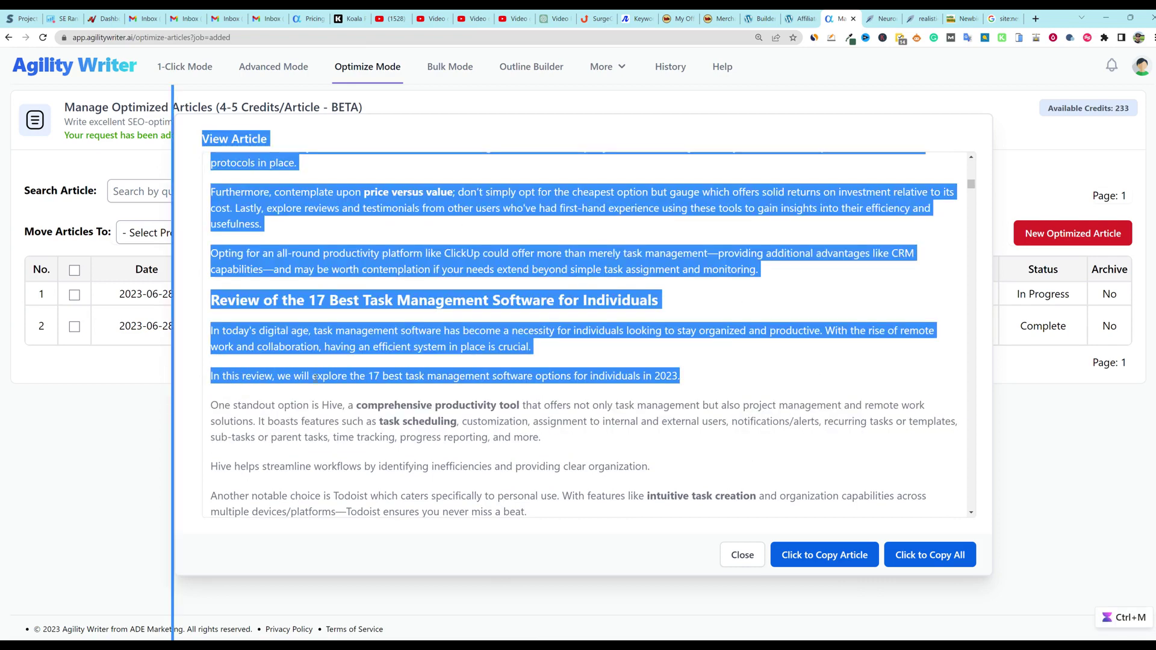
left_click(329, 416)
scroll(329, 415, "down", 2)
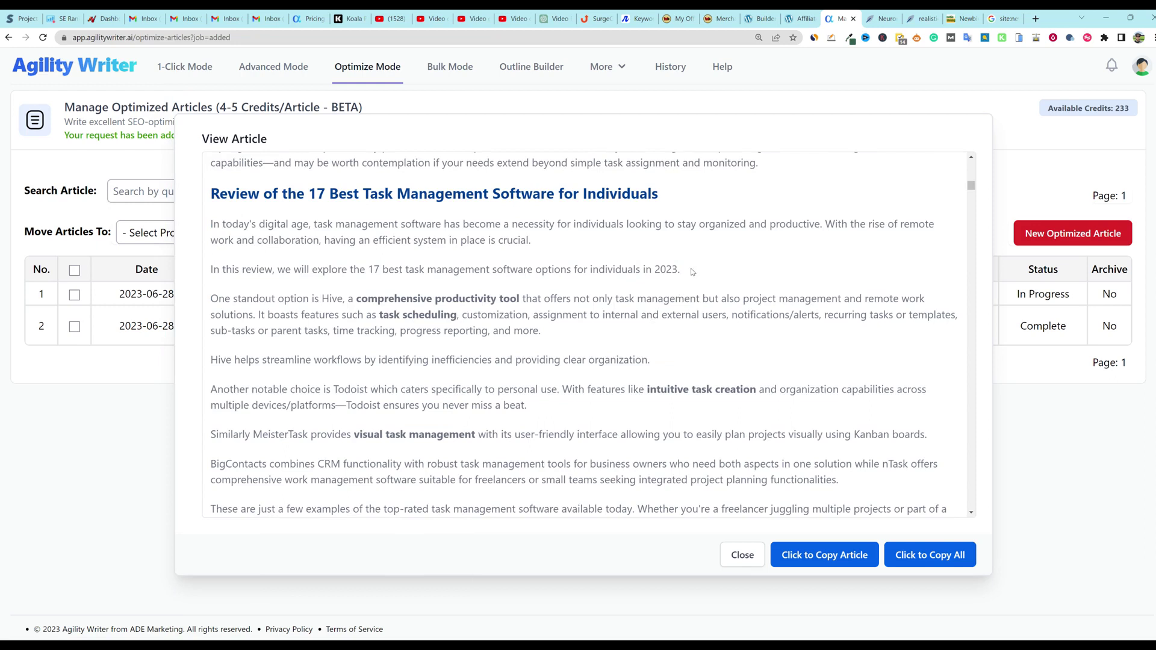
left_click_drag(682, 269, 211, 263)
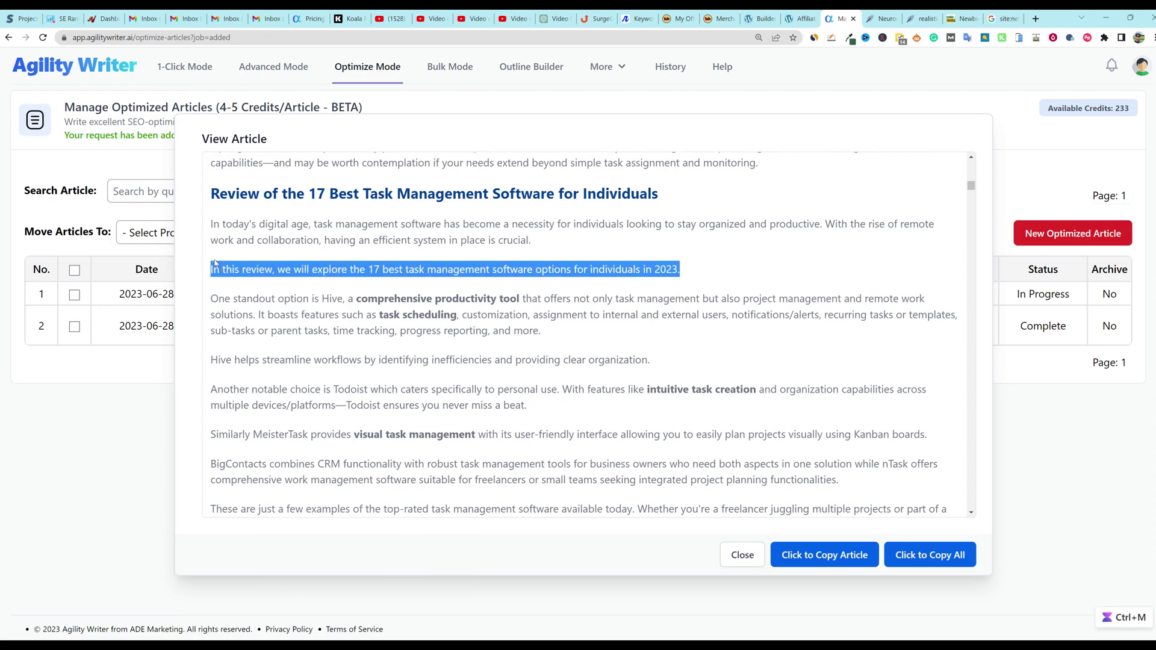
left_click(520, 353)
left_click_drag(708, 271, 202, 270)
- Examine the Hive section, highlighting its linked heading and reading its overview and key features list
scroll(307, 337, "down", 4)
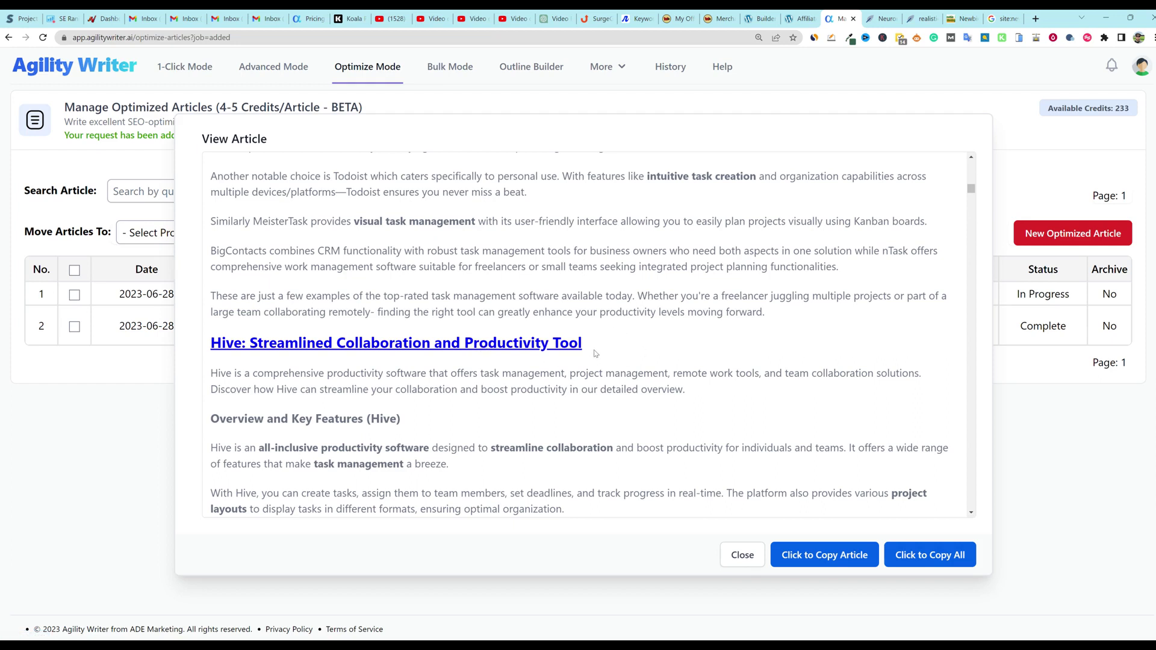
left_click_drag(595, 353, 439, 251)
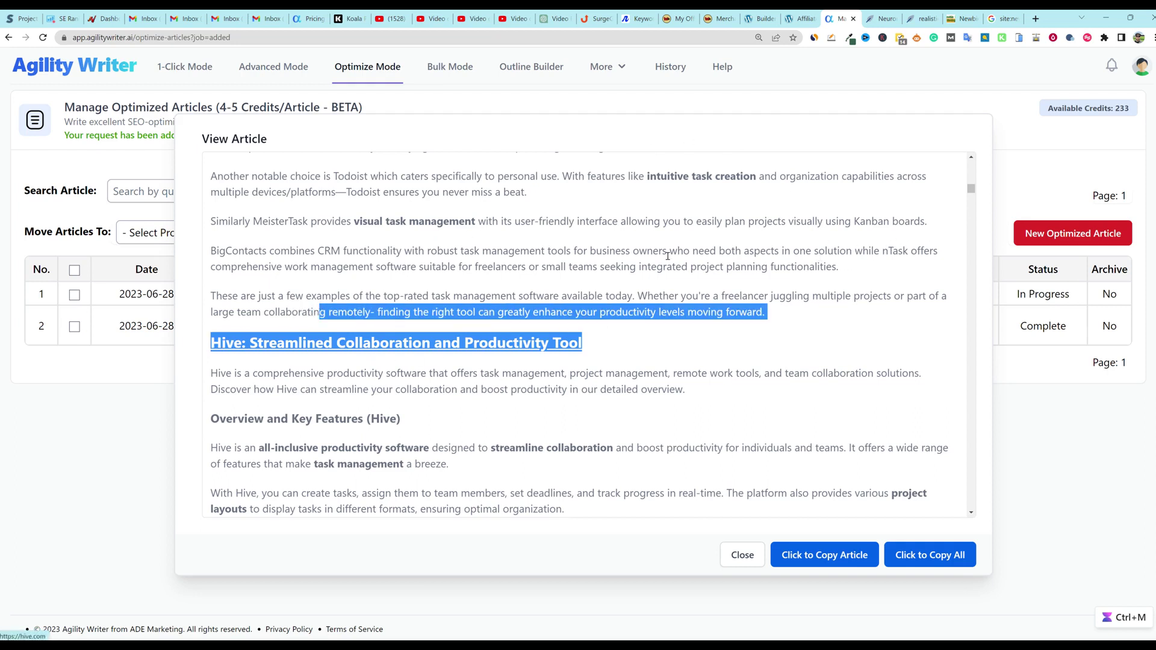
left_click(607, 323)
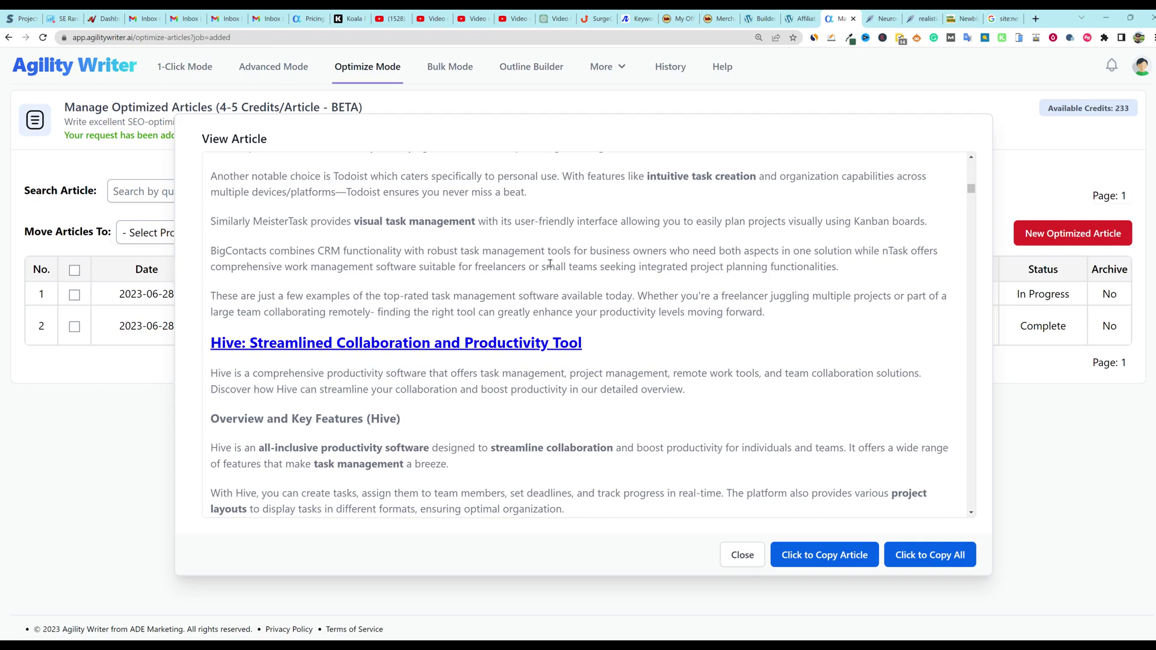
scroll(550, 263, "down", 3)
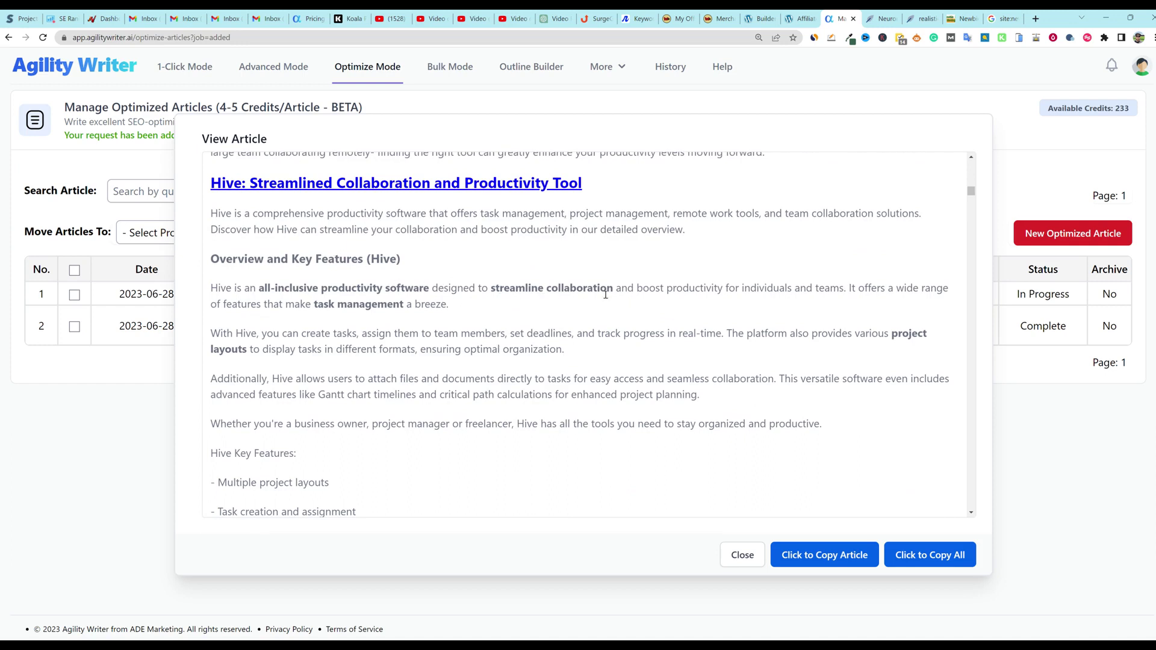
scroll(464, 371, "down", 3)
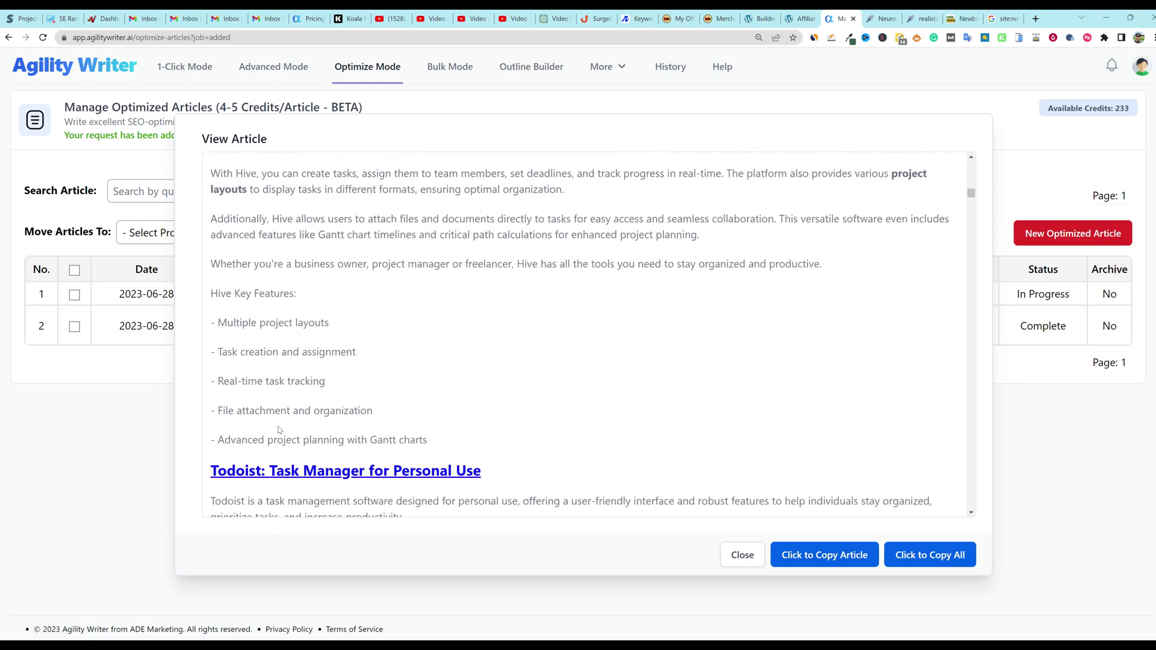
- Check the Todoist, MeisterTask and Casual sections, including the link on the Todoist heading
scroll(288, 357, "down", 3)
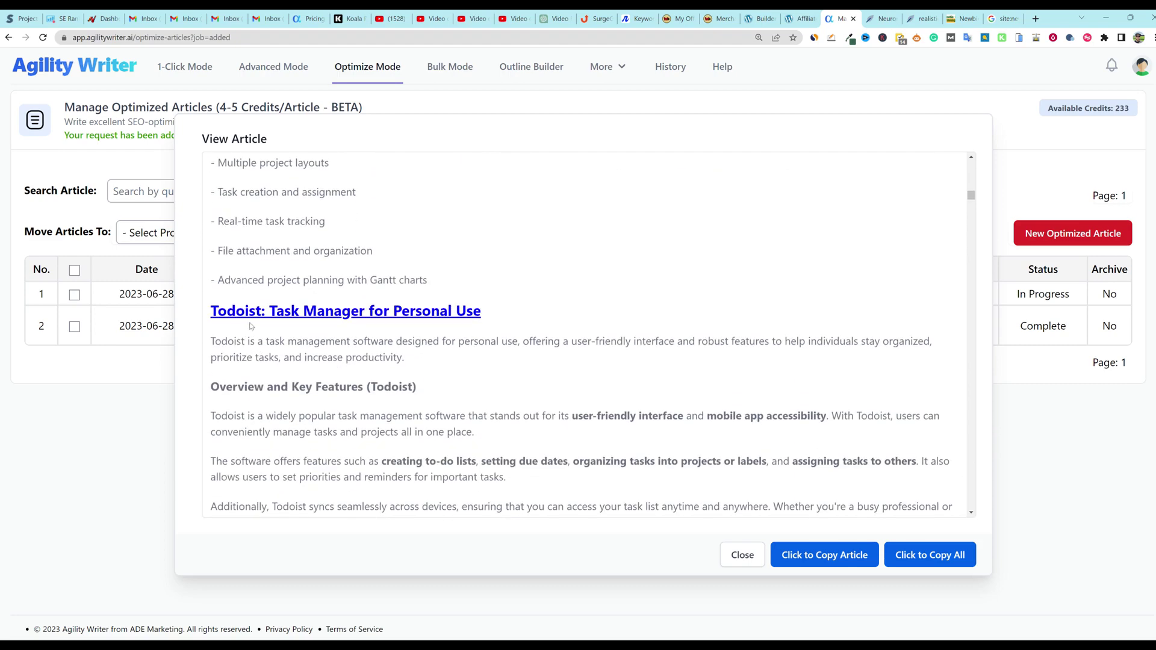
scroll(287, 357, "down", 2)
scroll(311, 394, "down", 3)
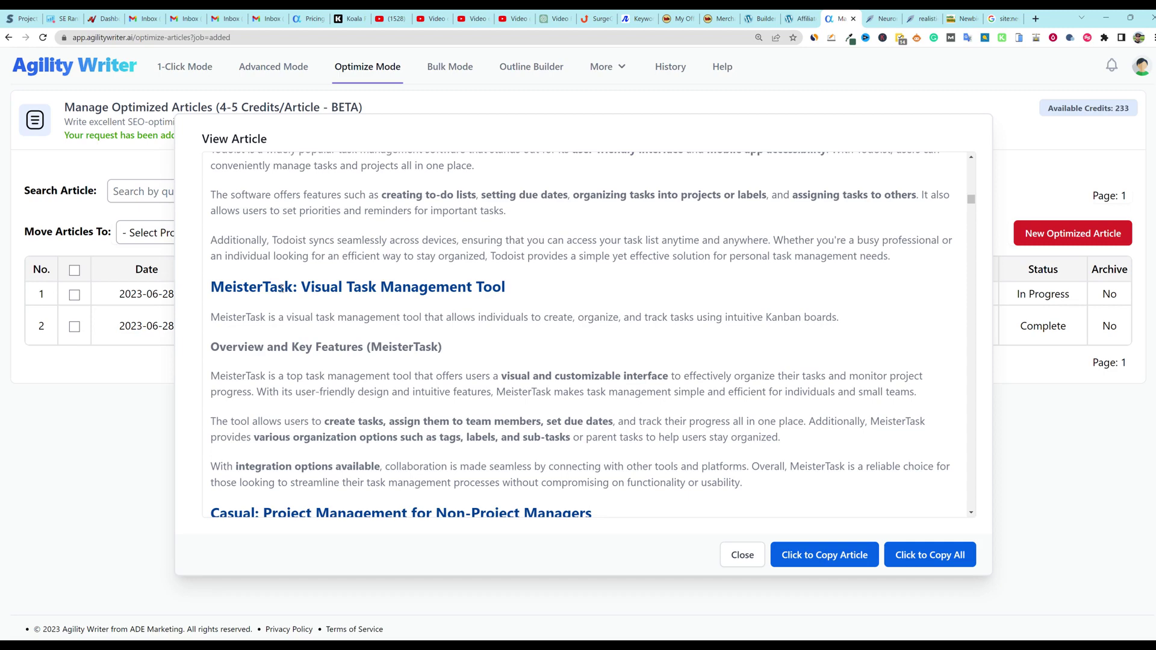
scroll(271, 253, "up", 3)
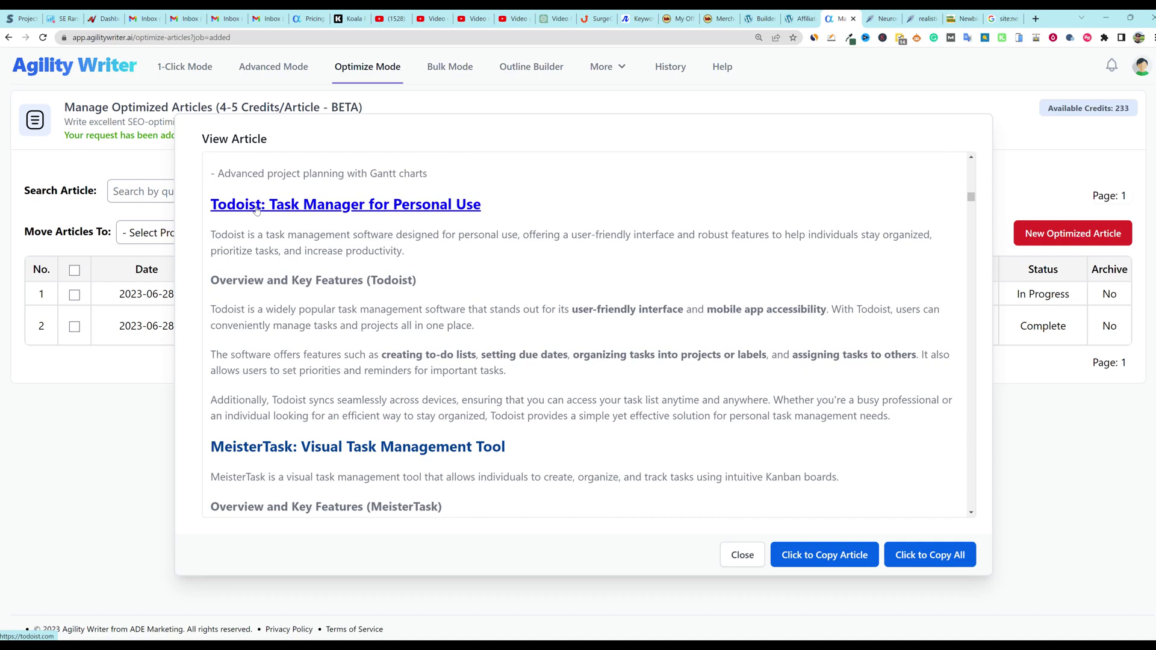
scroll(587, 350, "down", 6)
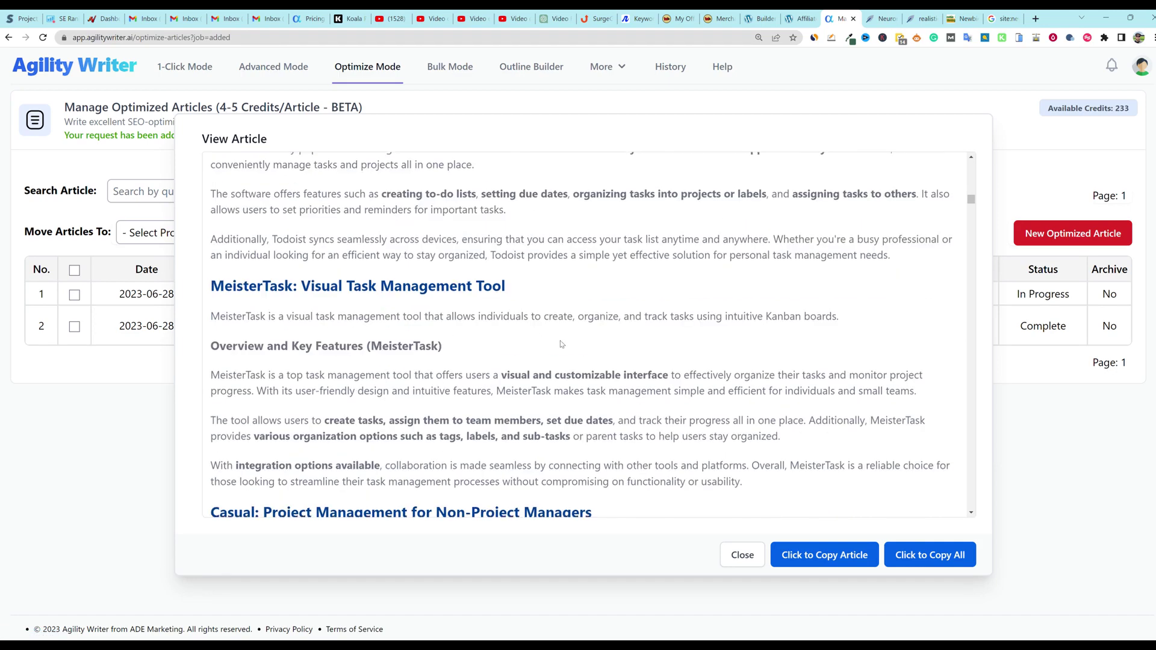
scroll(587, 349, "down", 2)
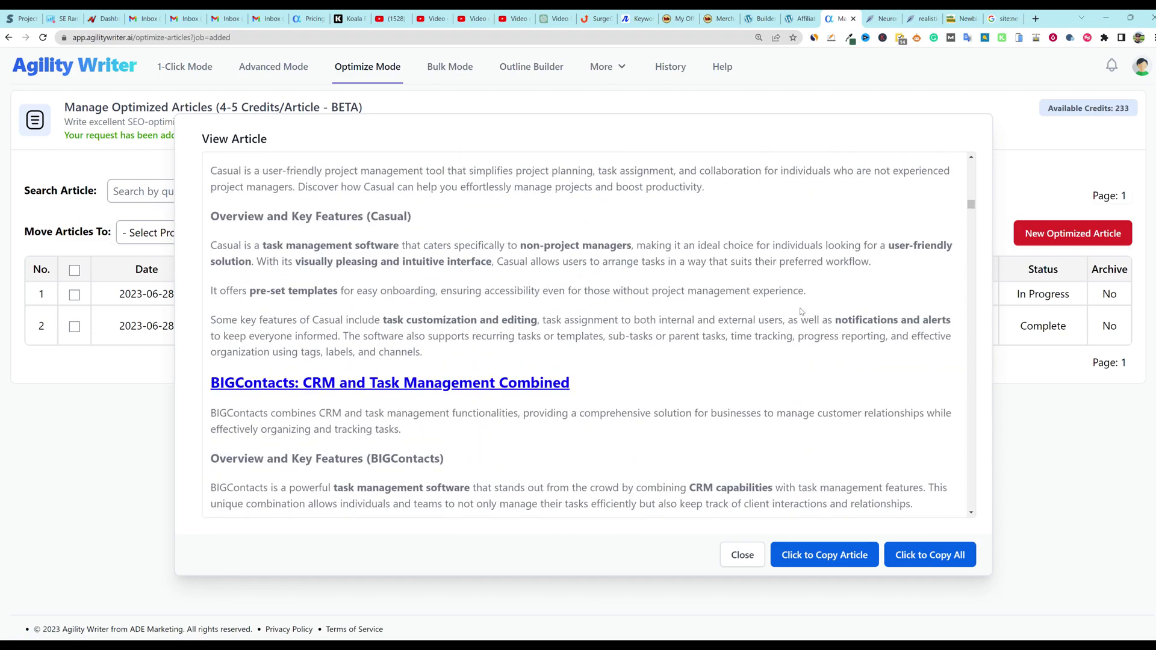
- Skim from the BIGContacts section through the nTask and SmartTask pros and cons tables to the Hubspot one
scroll(802, 312, "down", 6)
scroll(819, 312, "down", 8)
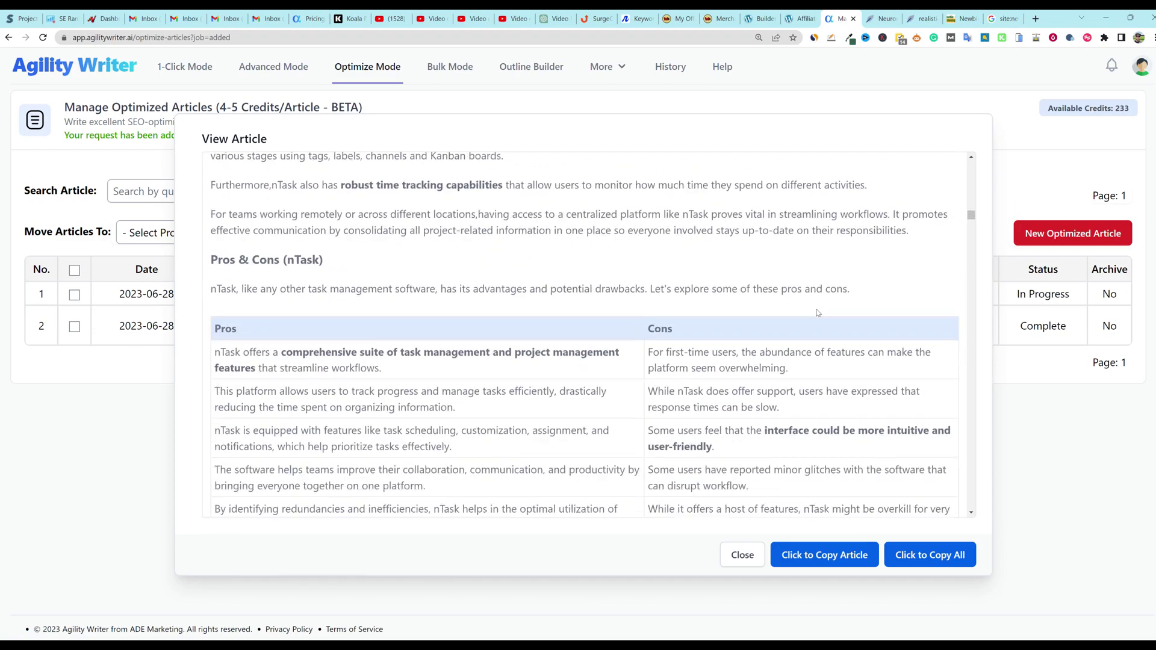
scroll(648, 312, "down", 10)
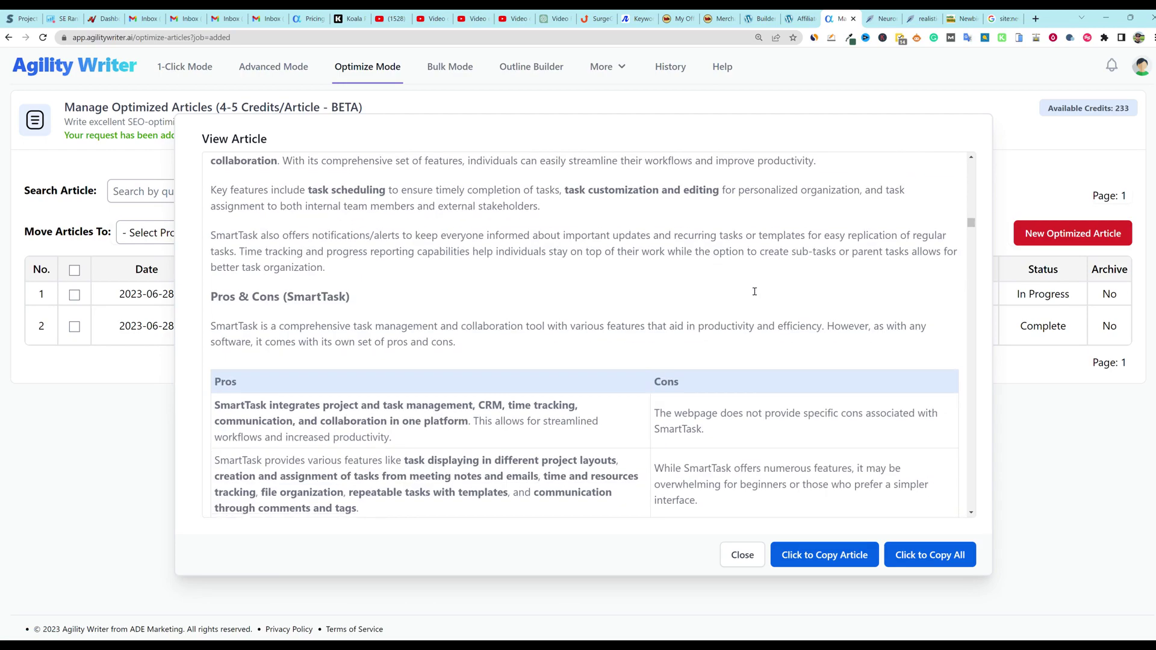
scroll(767, 289, "down", 4)
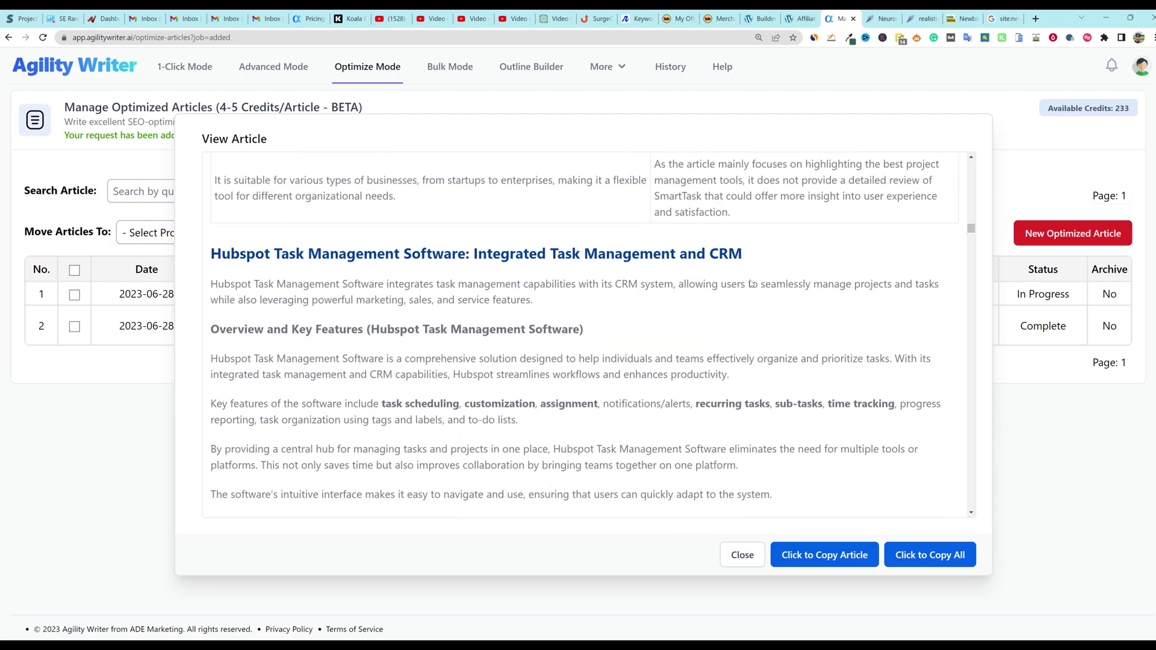
scroll(751, 281, "down", 9)
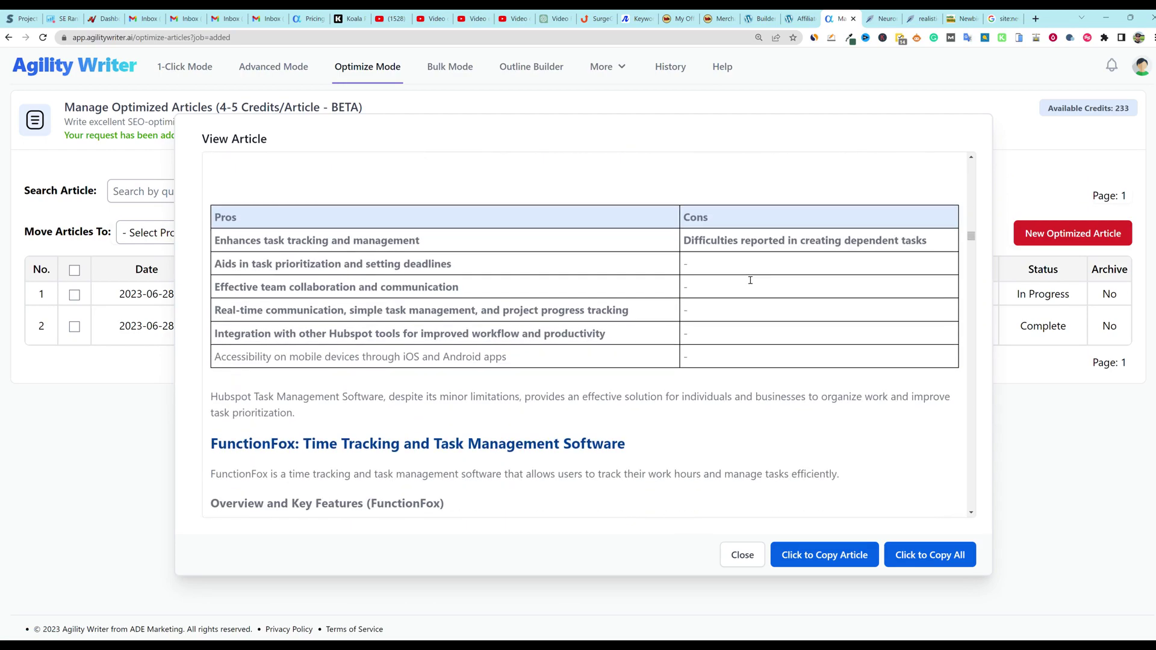
- Compare the formatting of the SmartTask and Hubspot pros and cons tables, including the spacing above the Hubspot table
scroll(751, 283, "up", 4)
scroll(751, 283, "up", 8)
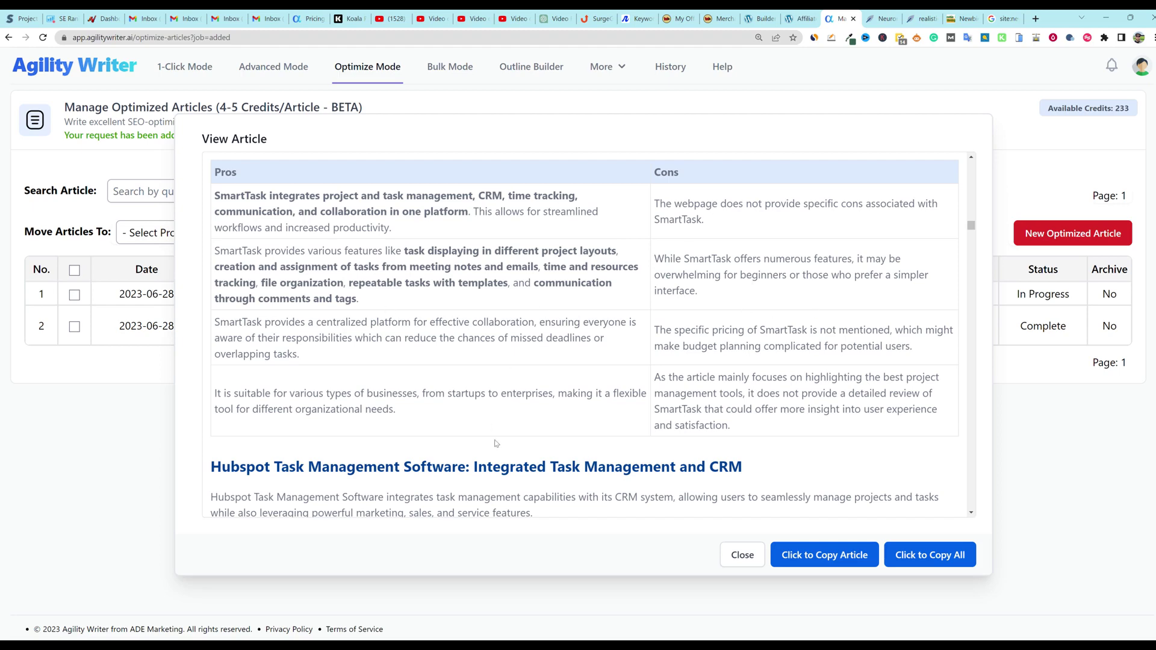
scroll(604, 401, "down", 5)
scroll(605, 400, "down", 6)
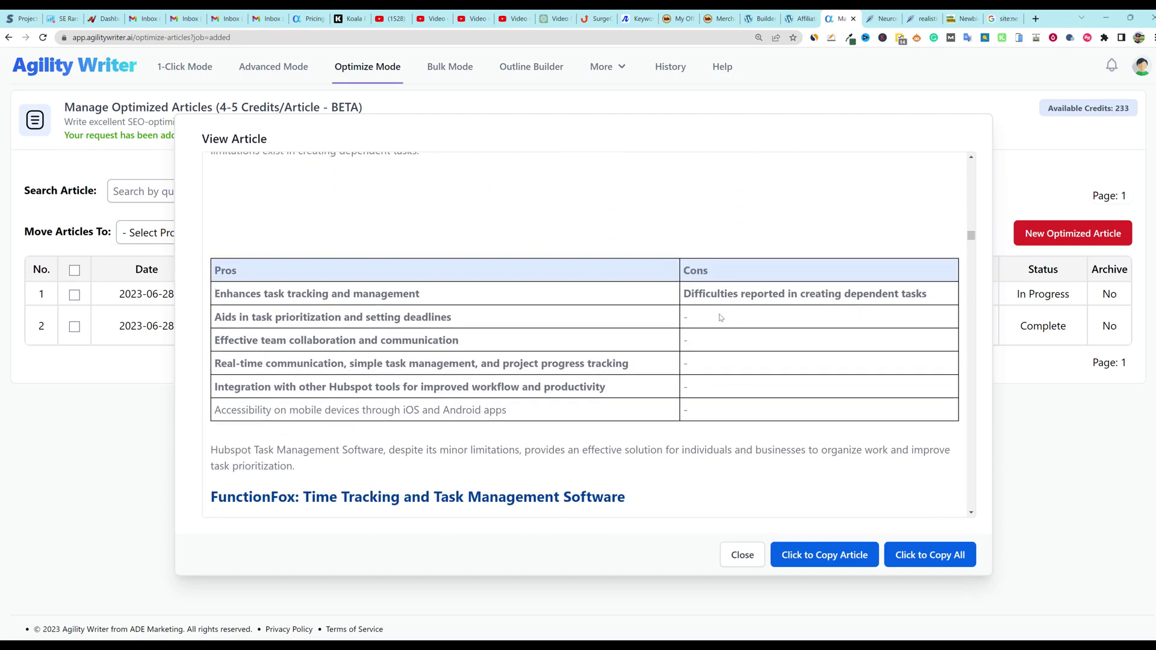
scroll(538, 431, "up", 3)
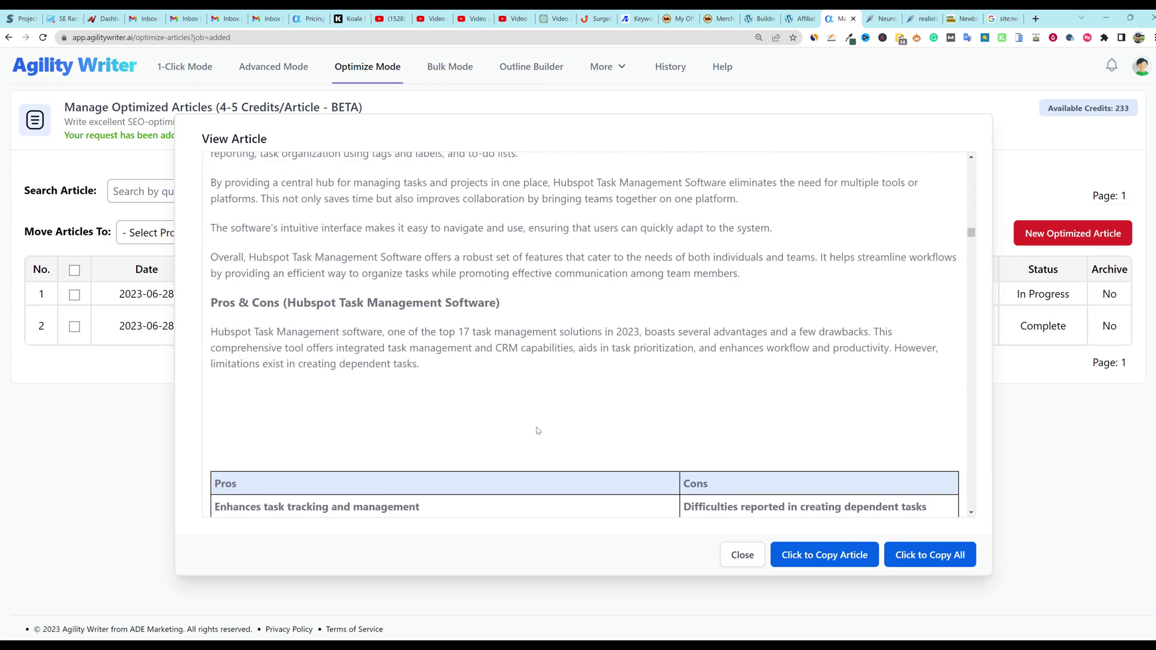
scroll(532, 380, "down", 3)
scroll(539, 380, "up", 4)
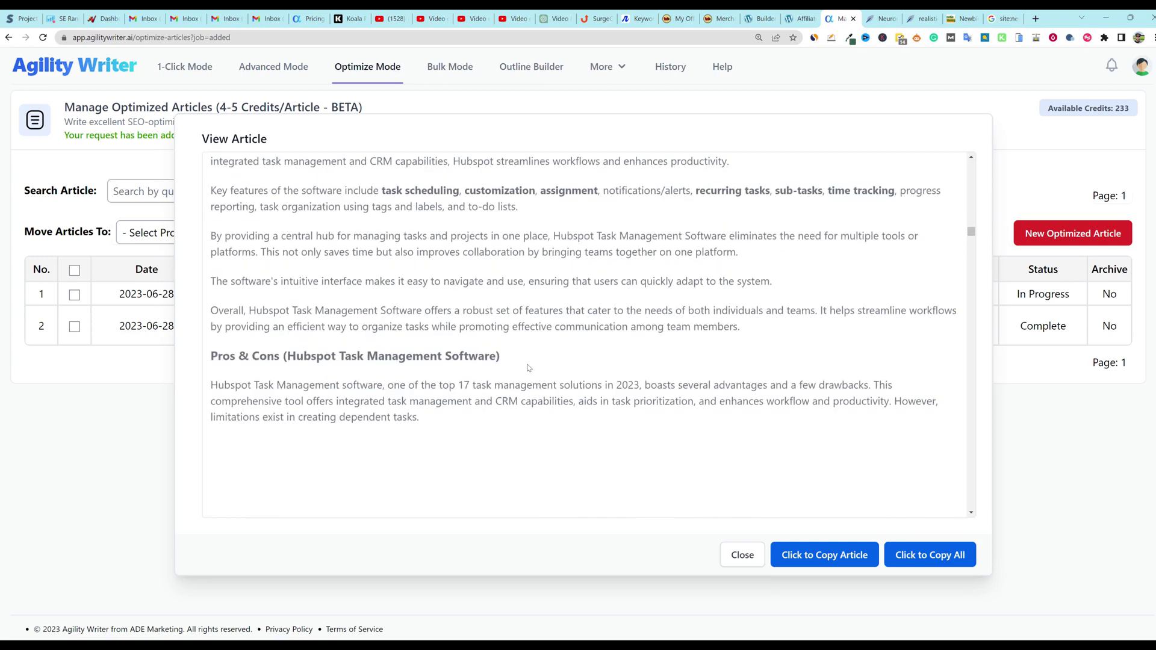
scroll(529, 368, "down", 4)
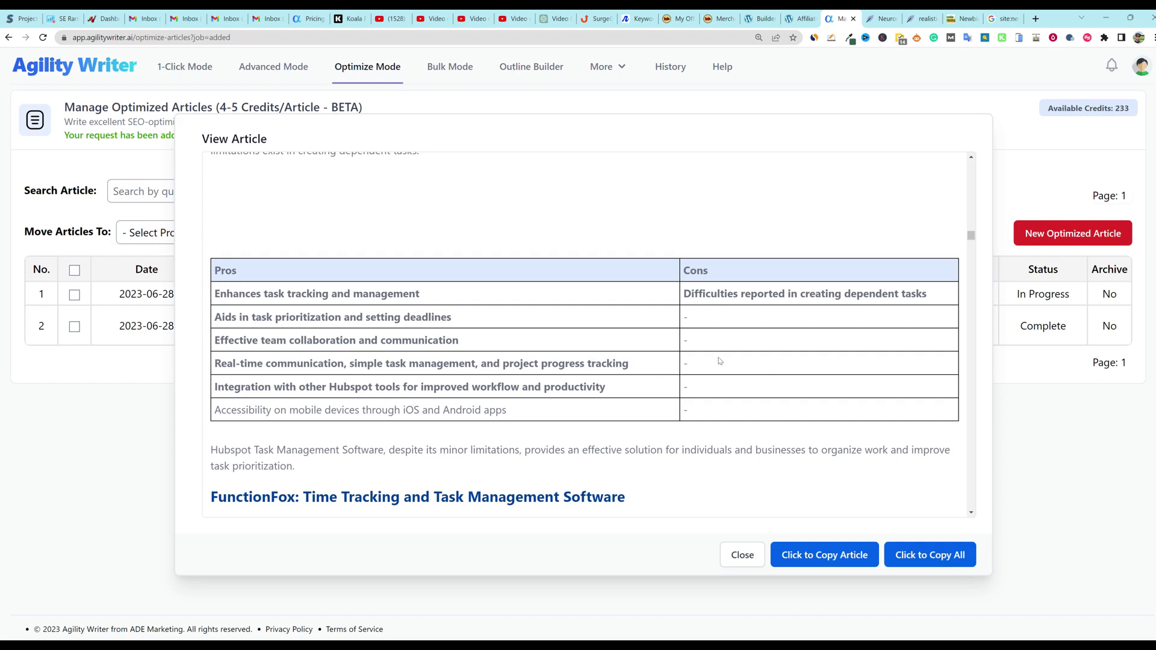
- Skim the remaining software reviews from FunctionFox and Paymo through to WebWork Tracker and ClickUp
scroll(643, 378, "down", 4)
scroll(643, 385, "down", 10)
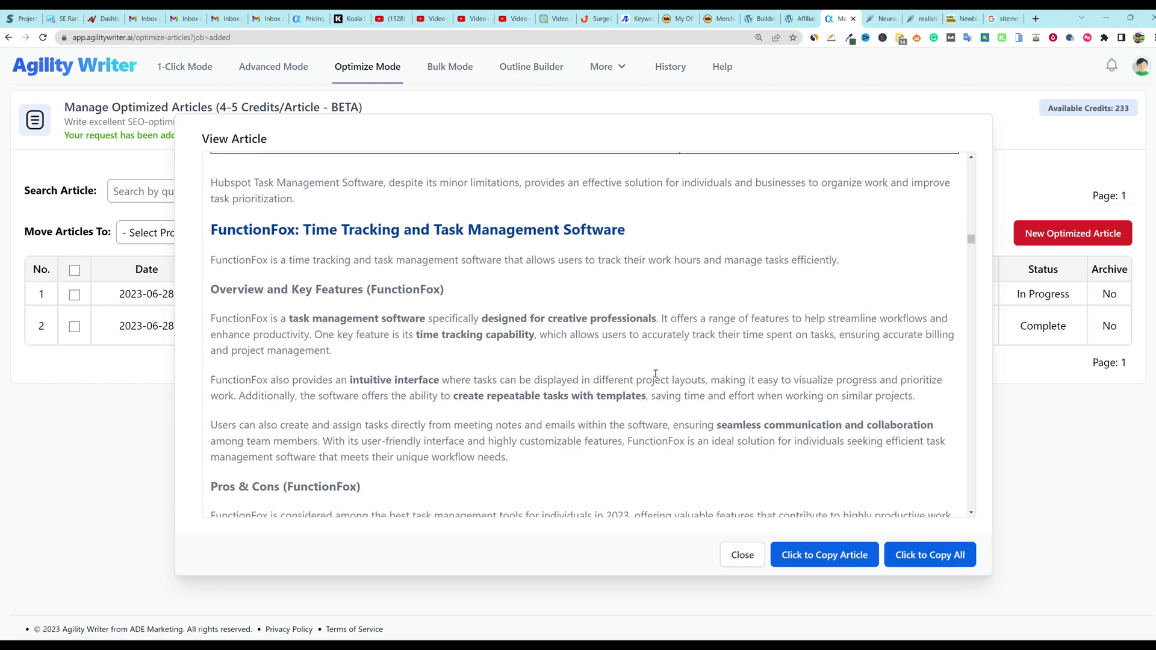
scroll(659, 374, "down", 20)
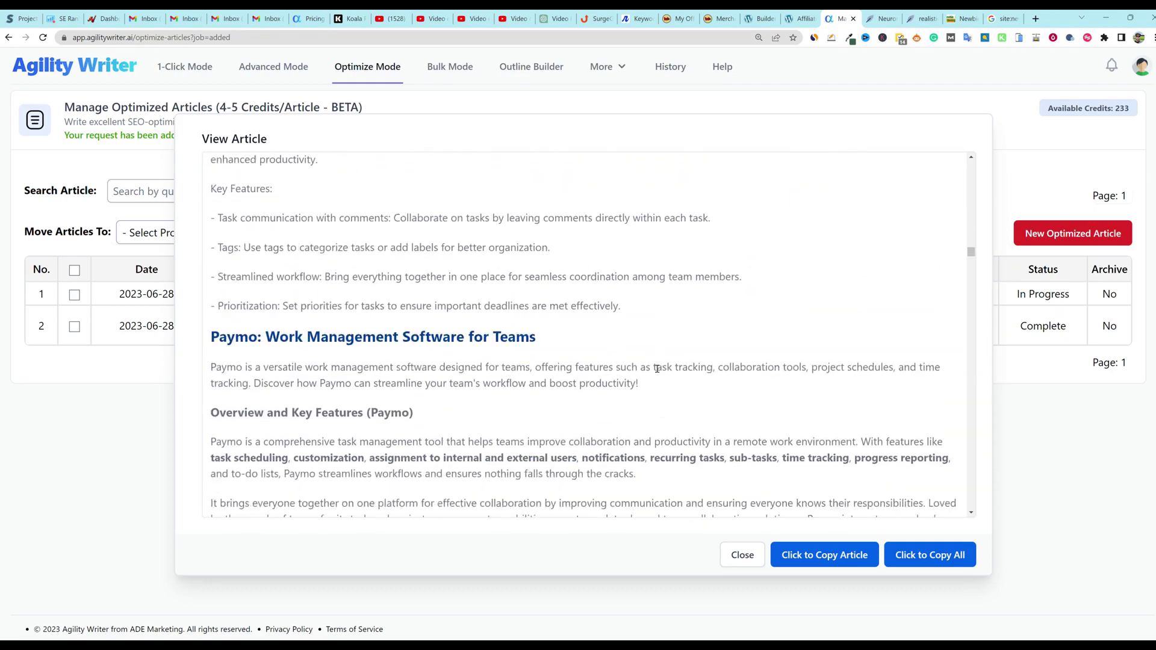
scroll(655, 372, "down", 15)
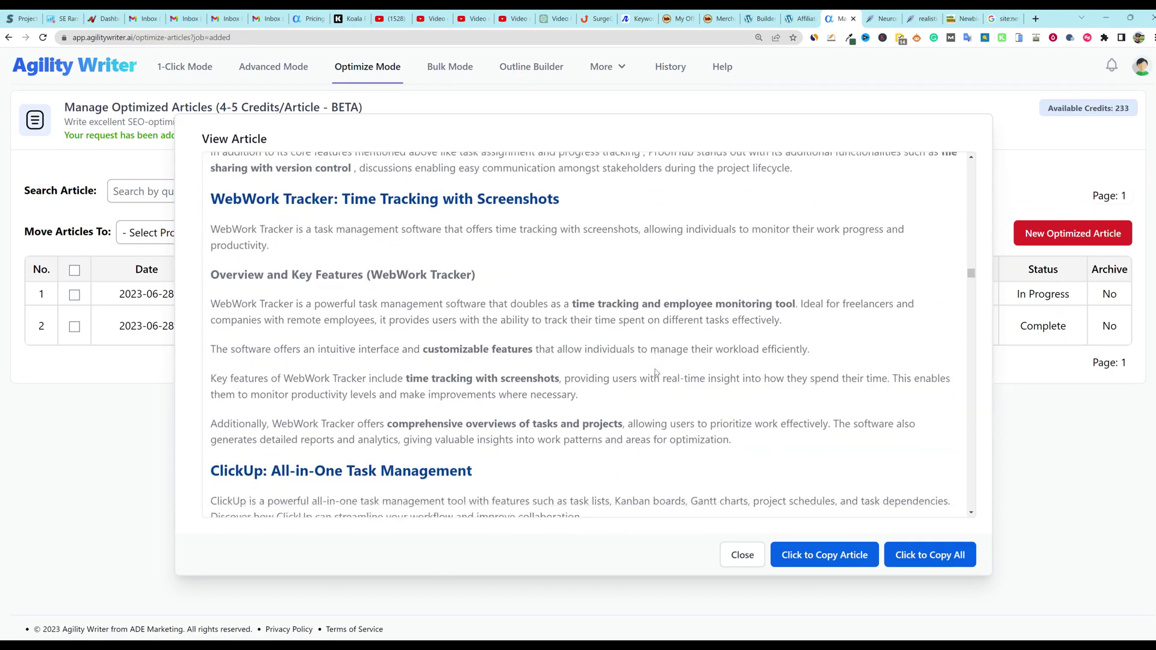
- Examine the ClickUp pros and cons table and its heading near the end of the article
scroll(655, 368, "down", 3)
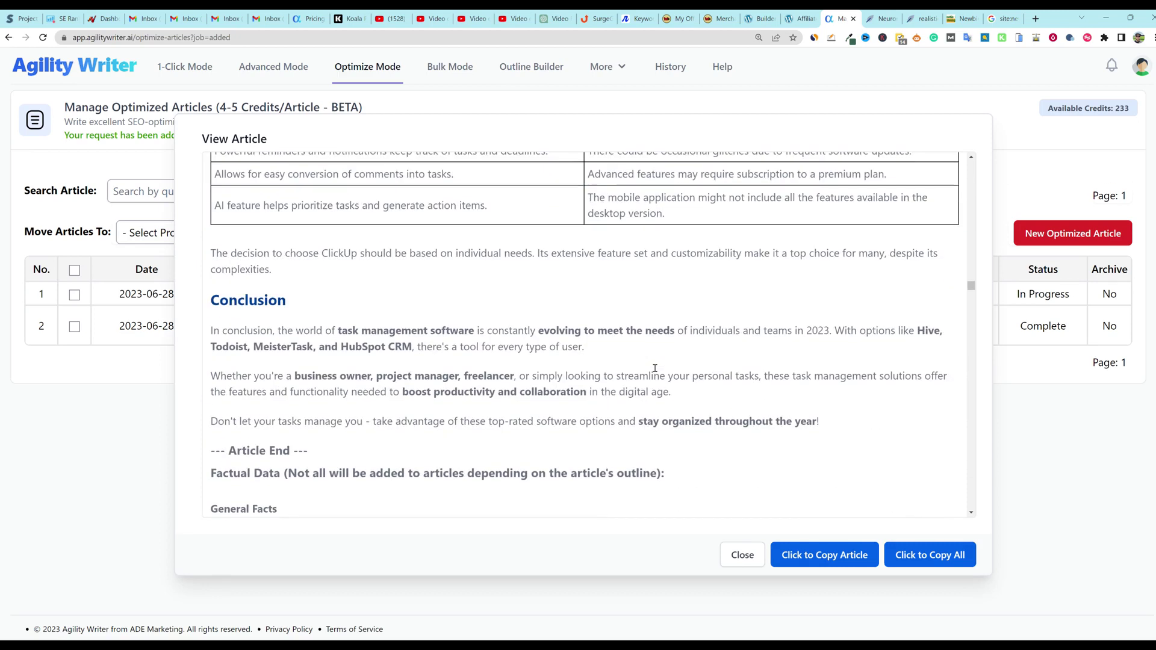
scroll(655, 368, "up", 4)
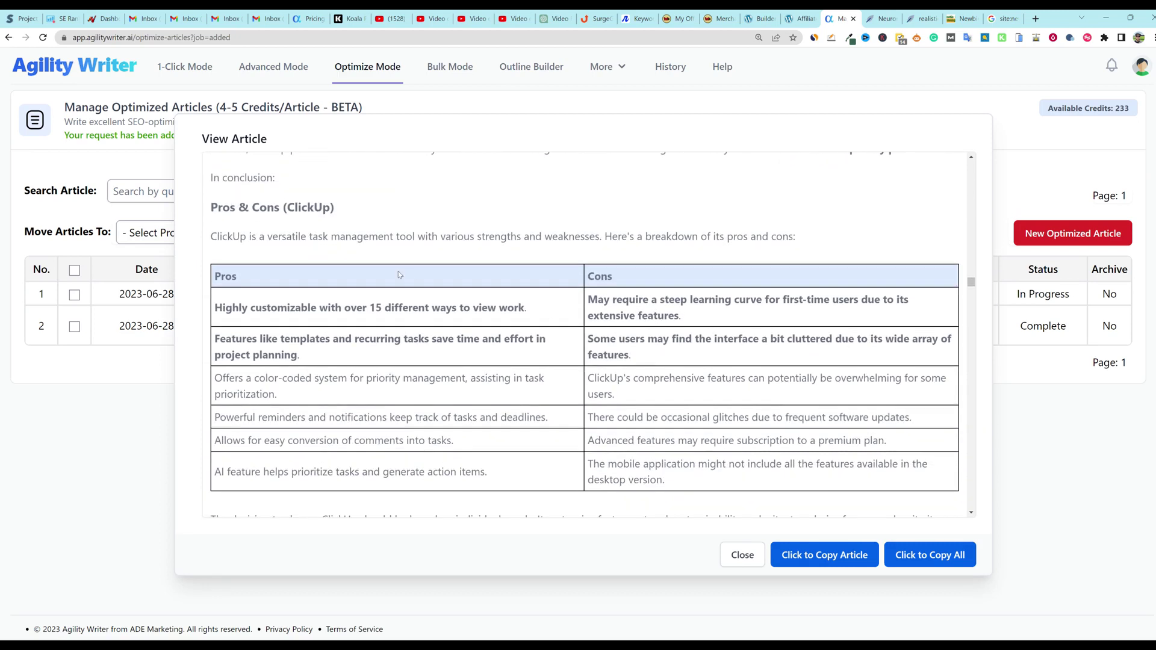
scroll(374, 259, "down", 1)
scroll(355, 275, "up", 2)
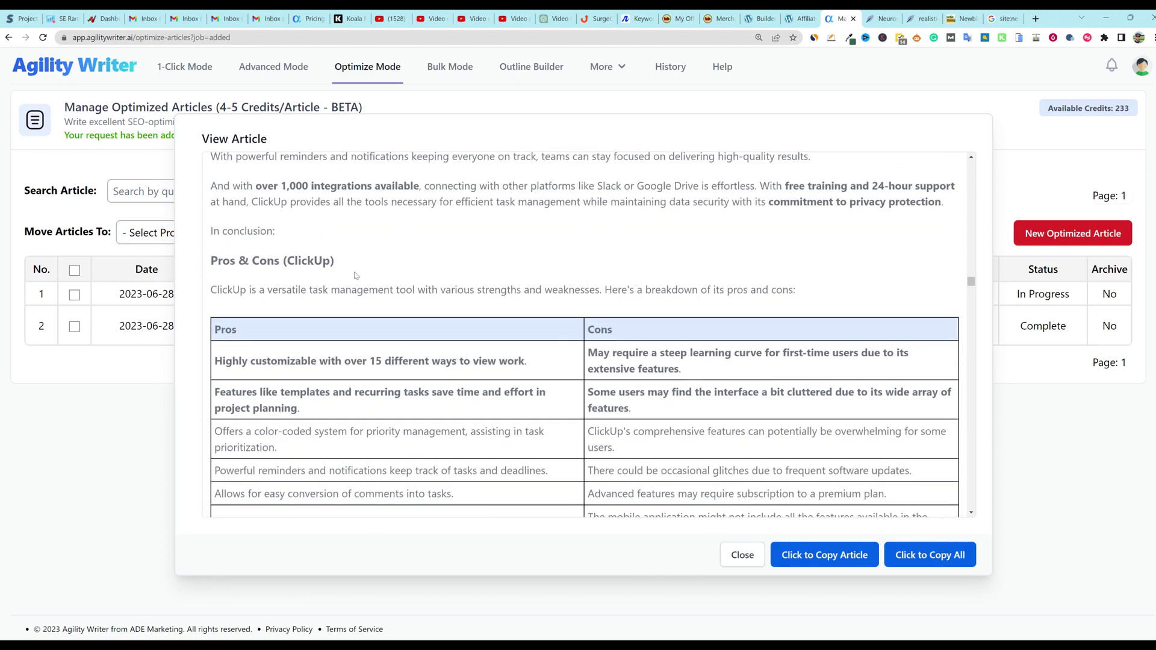
scroll(380, 307, "down", 1)
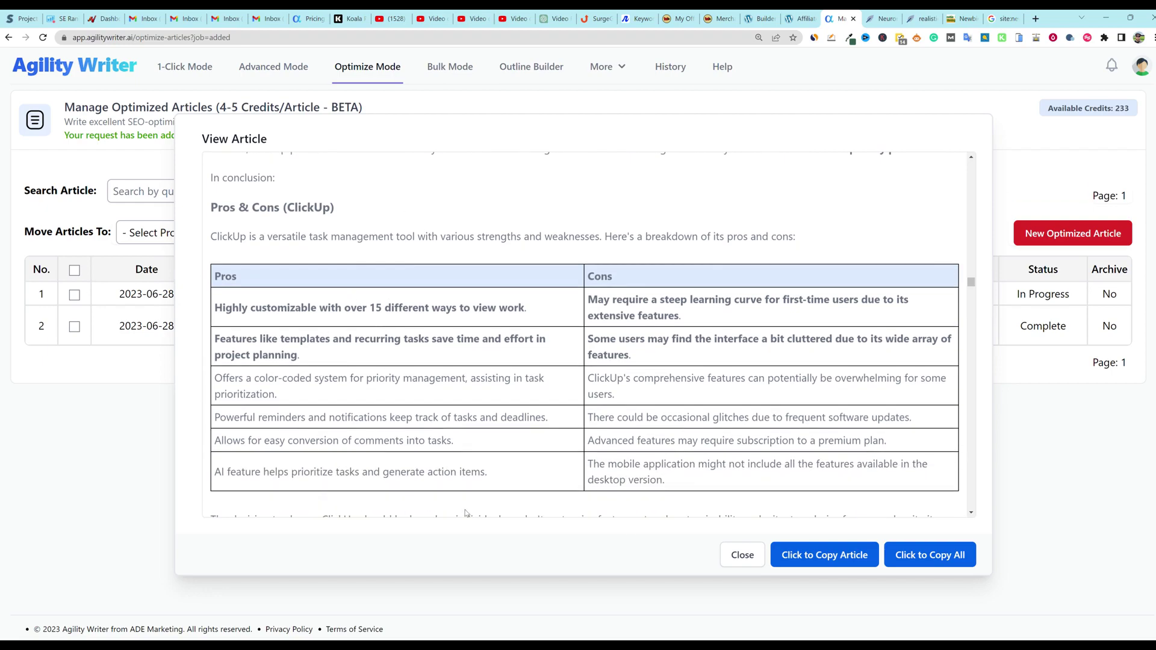
- Read the article's conclusion and locate where the article ends and the factual data begins
scroll(657, 369, "down", 14)
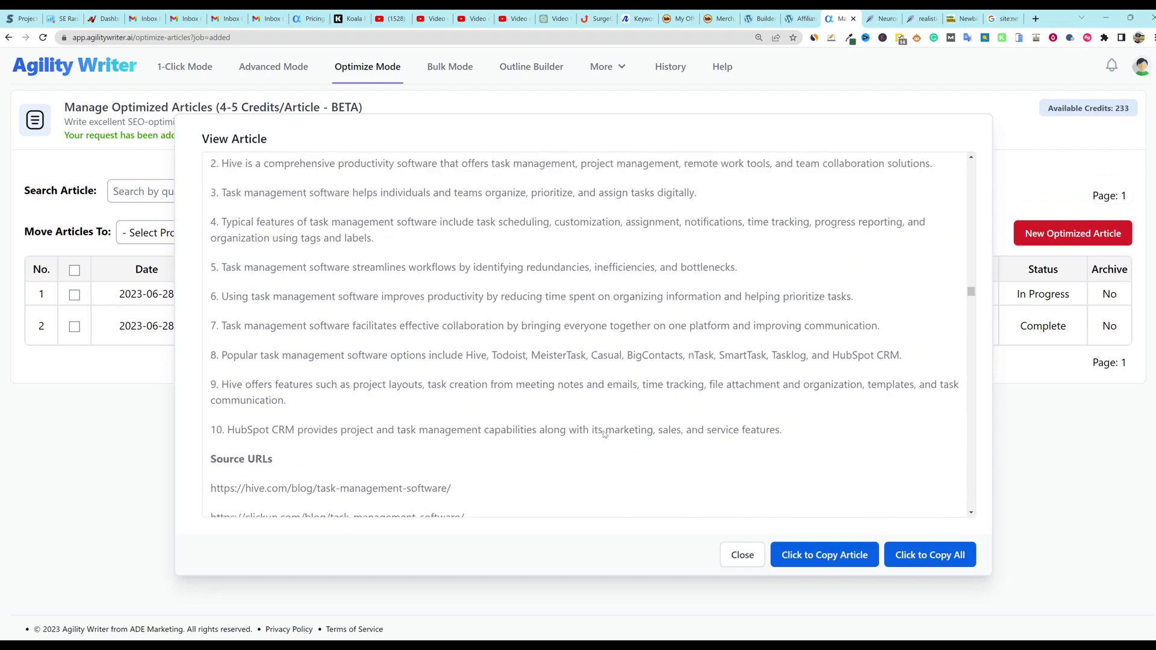
scroll(605, 434, "up", 6)
scroll(605, 435, "up", 3)
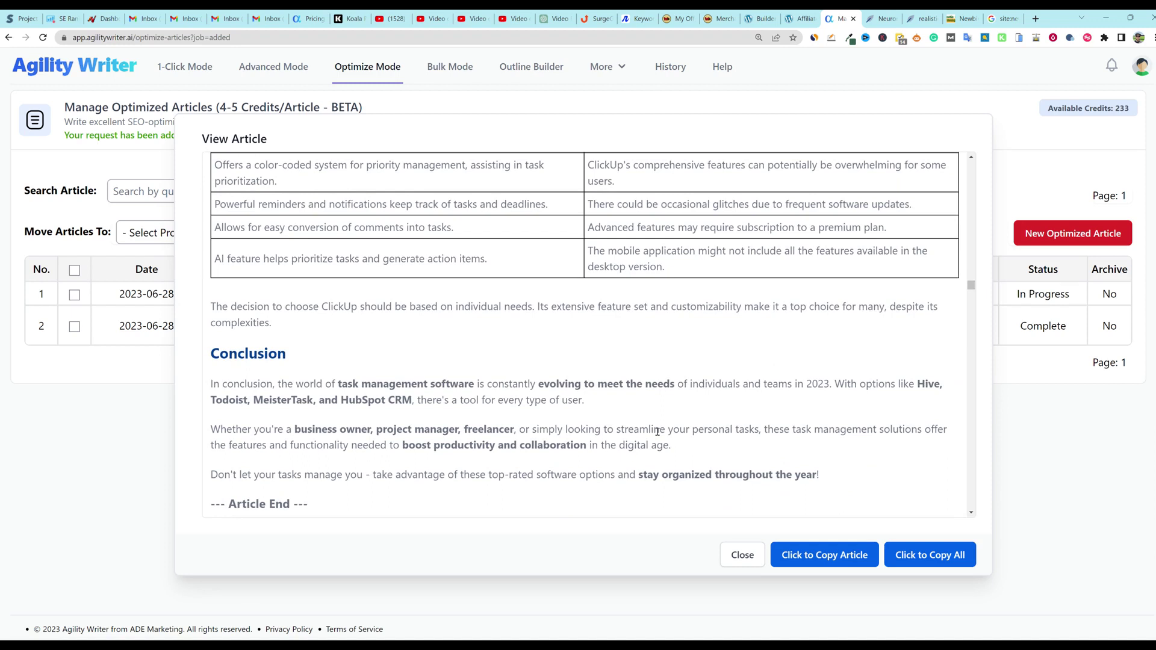
scroll(657, 432, "down", 1)
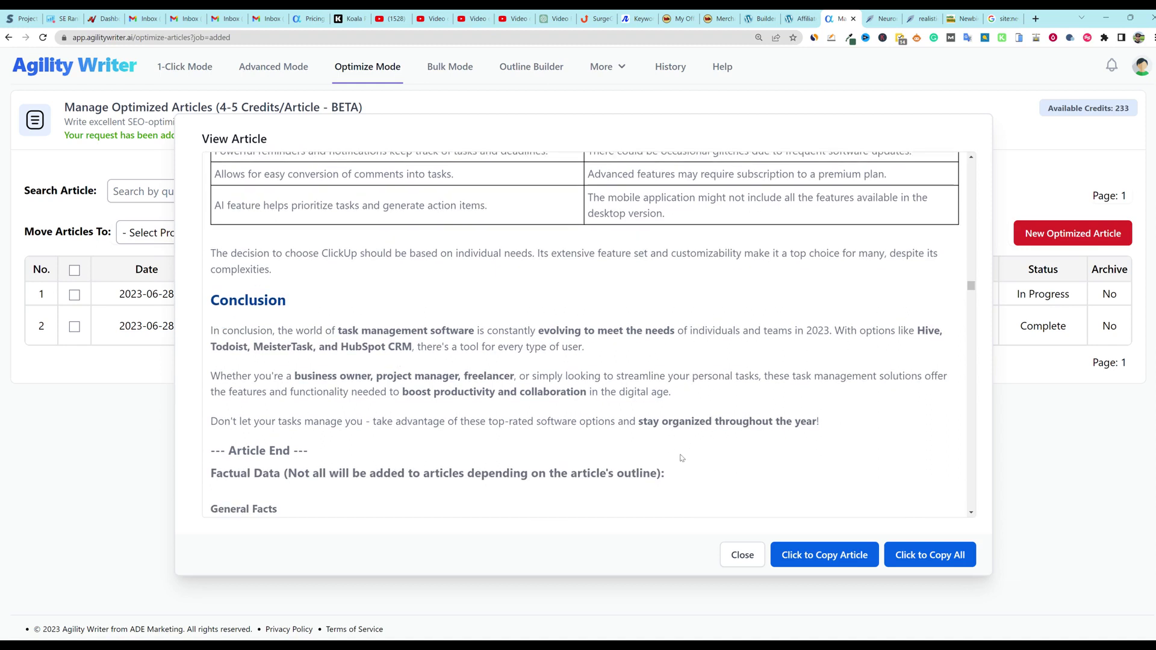
scroll(483, 409, "down", 3)
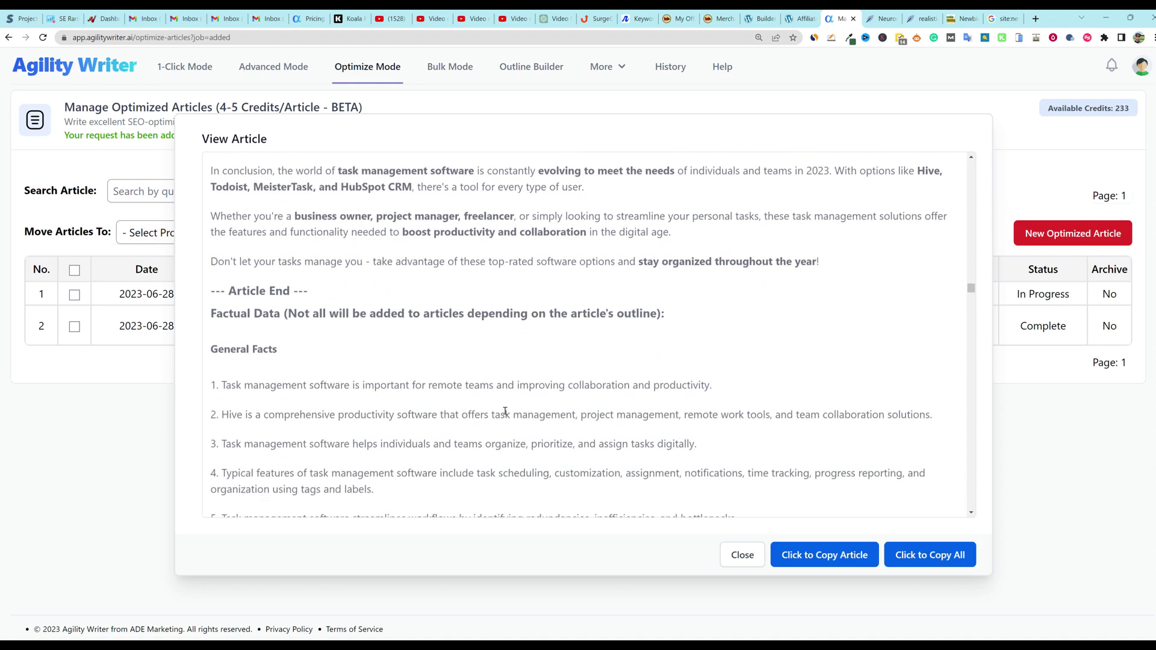
scroll(272, 294, "down", 1)
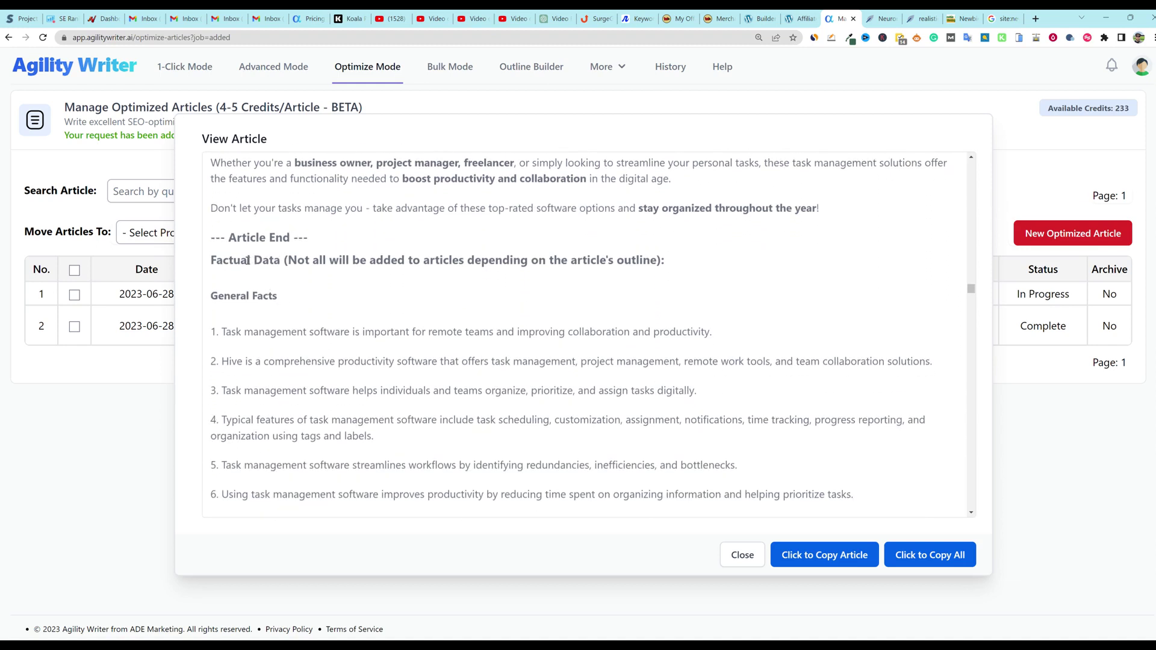
- Skim the factual data and source URLs from General Facts through the review of the 17 best task management software
left_click_drag(248, 260, 621, 494)
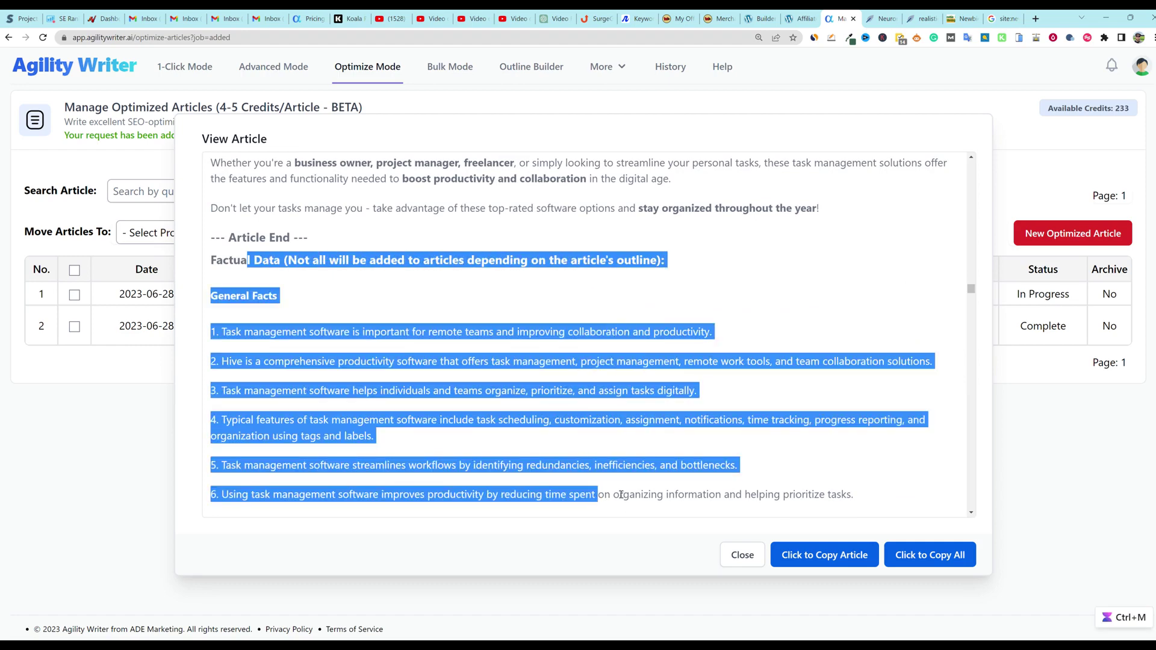
scroll(481, 331, "down", 10)
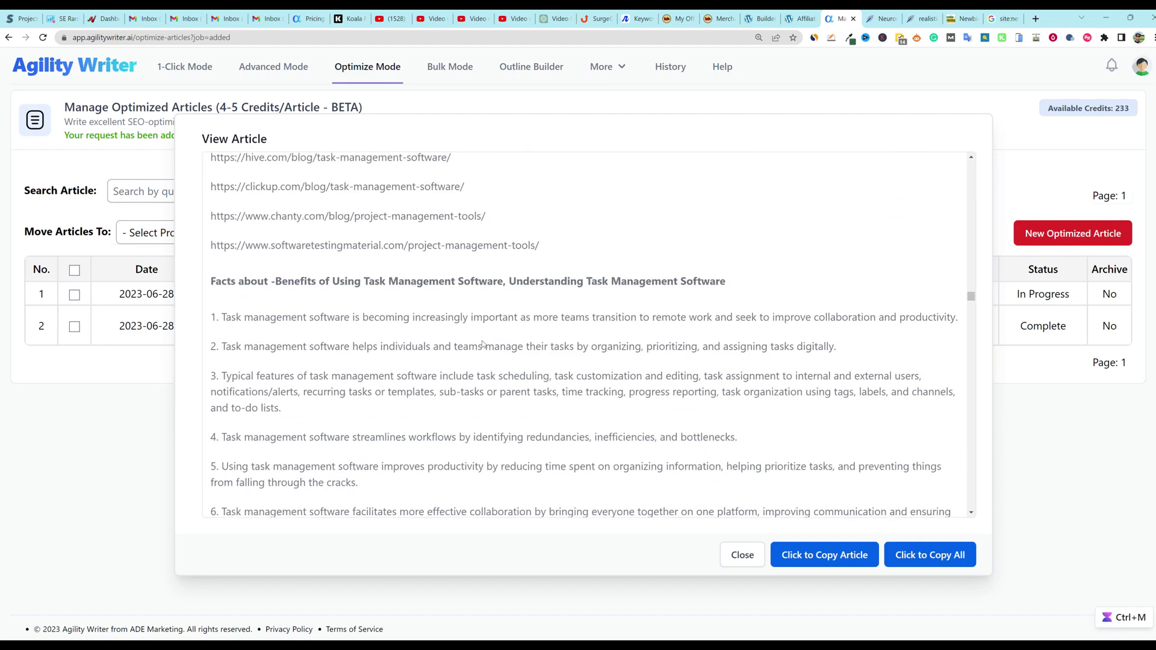
scroll(484, 344, "down", 2)
scroll(483, 344, "down", 15)
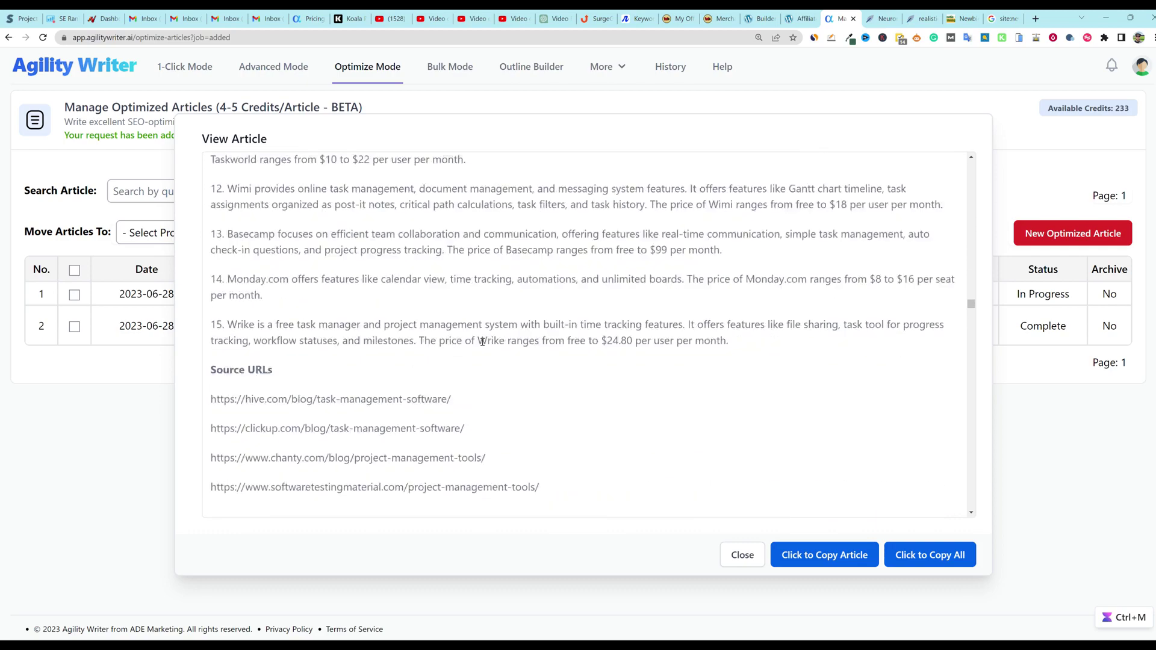
scroll(483, 345, "down", 8)
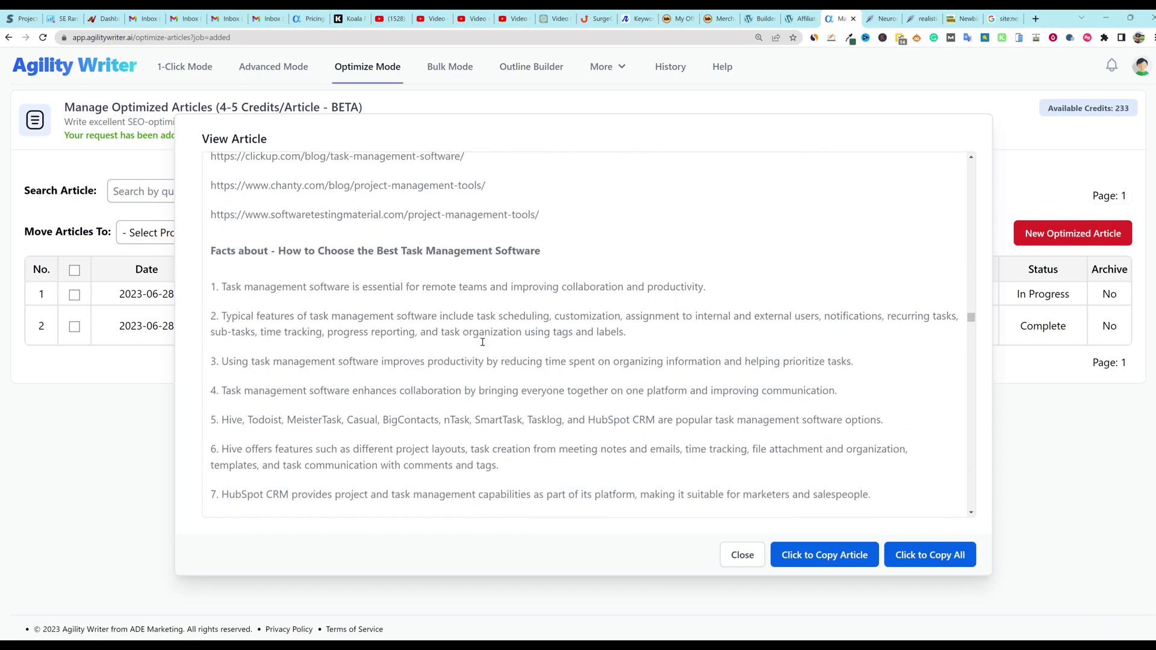
scroll(550, 348, "down", 9)
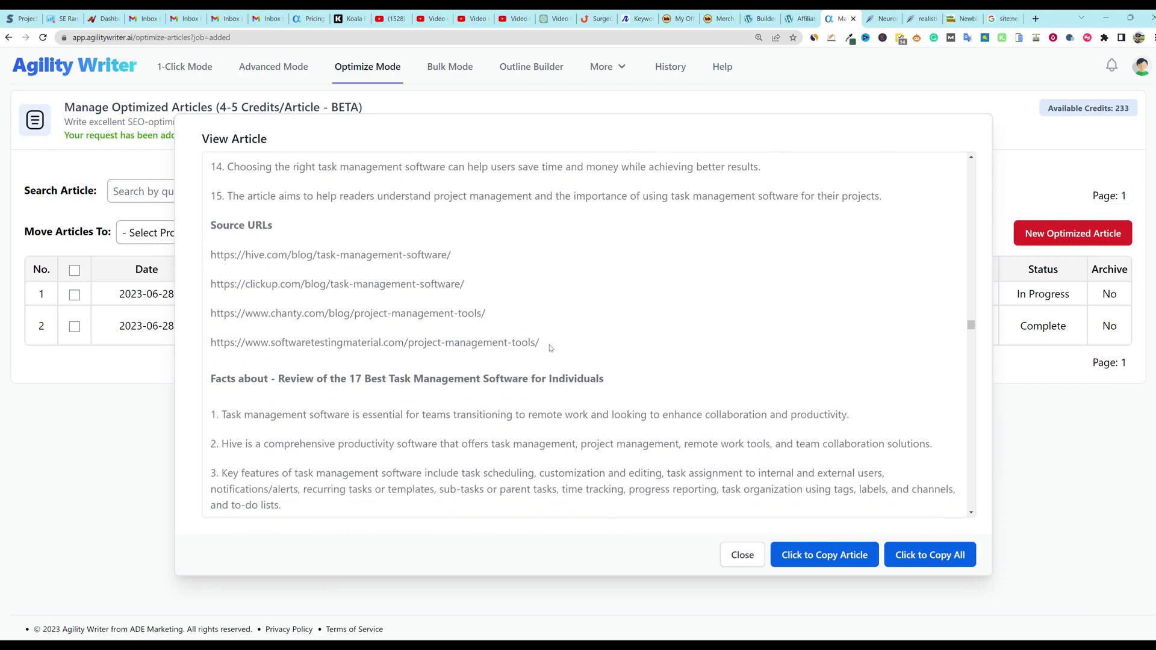
scroll(550, 349, "down", 10)
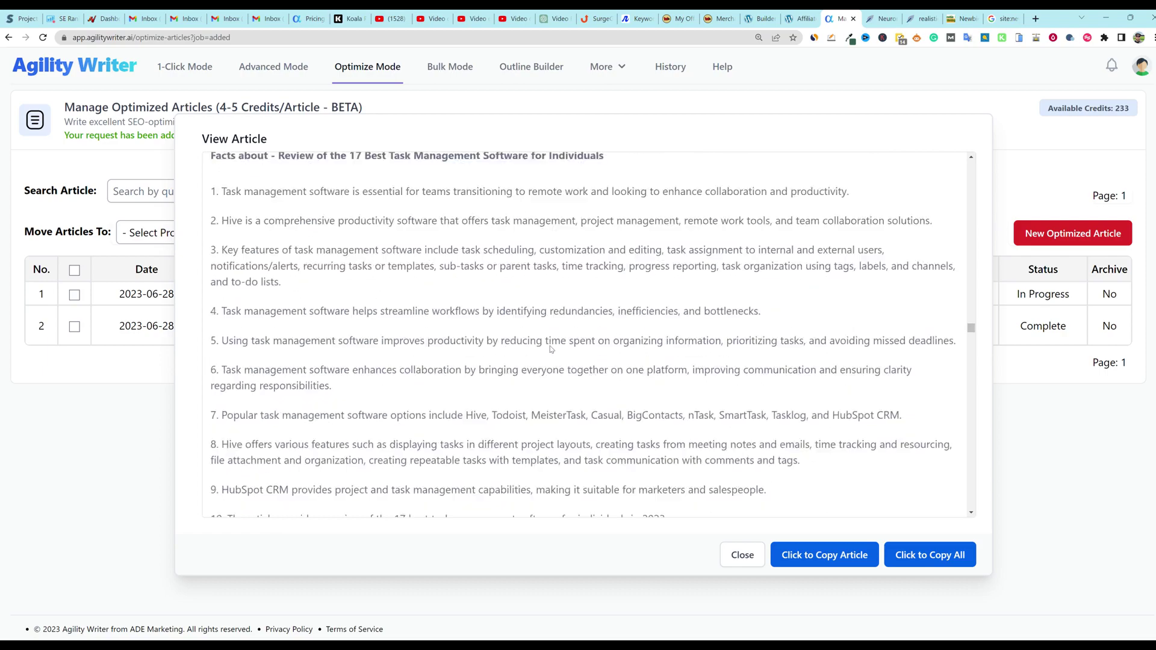
scroll(550, 348, "down", 12)
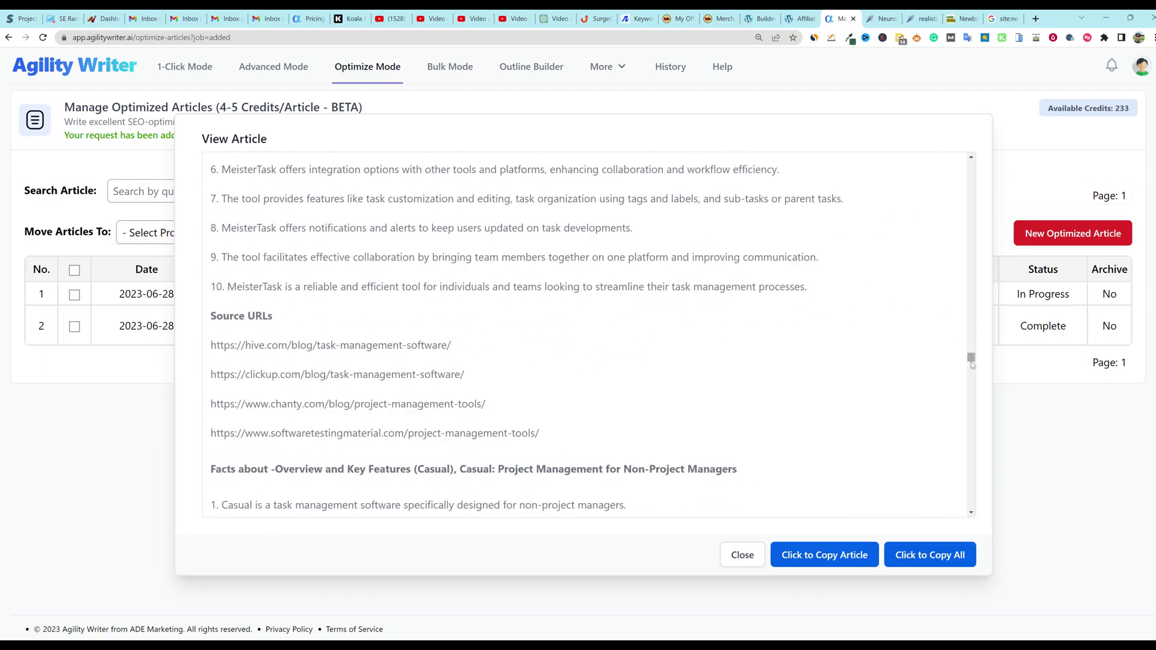
- Check the ClickUp and ProProfs Project facts at the end of the factual data, then the General Facts source URLs
left_click_drag(972, 360, 972, 513)
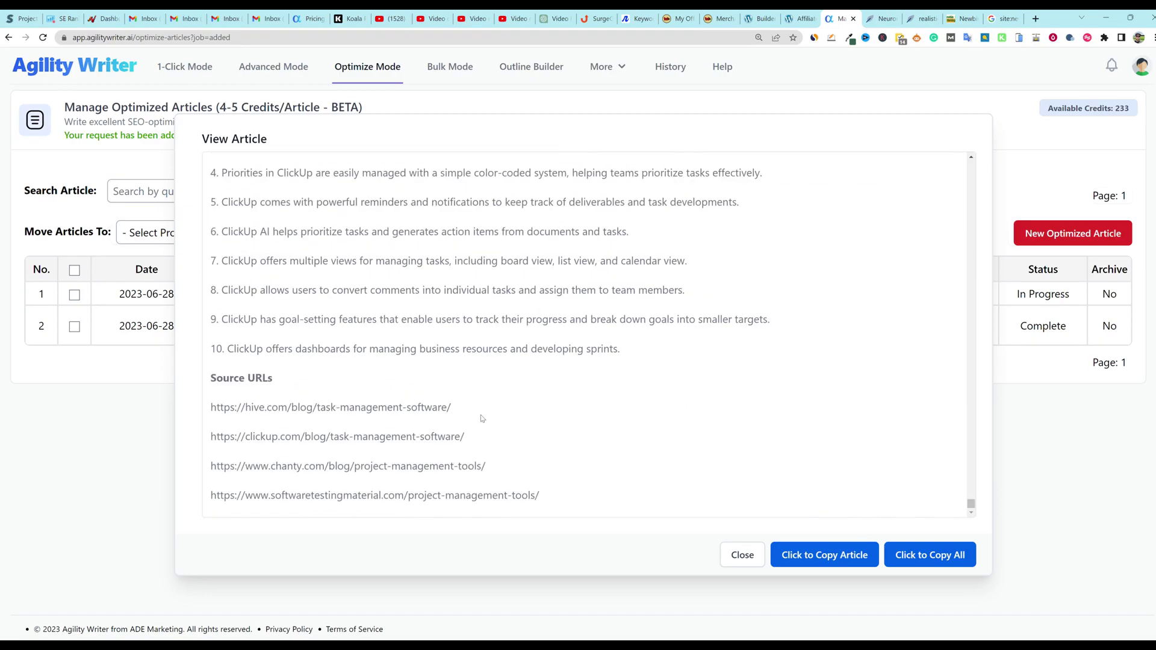
scroll(430, 368, "up", 10)
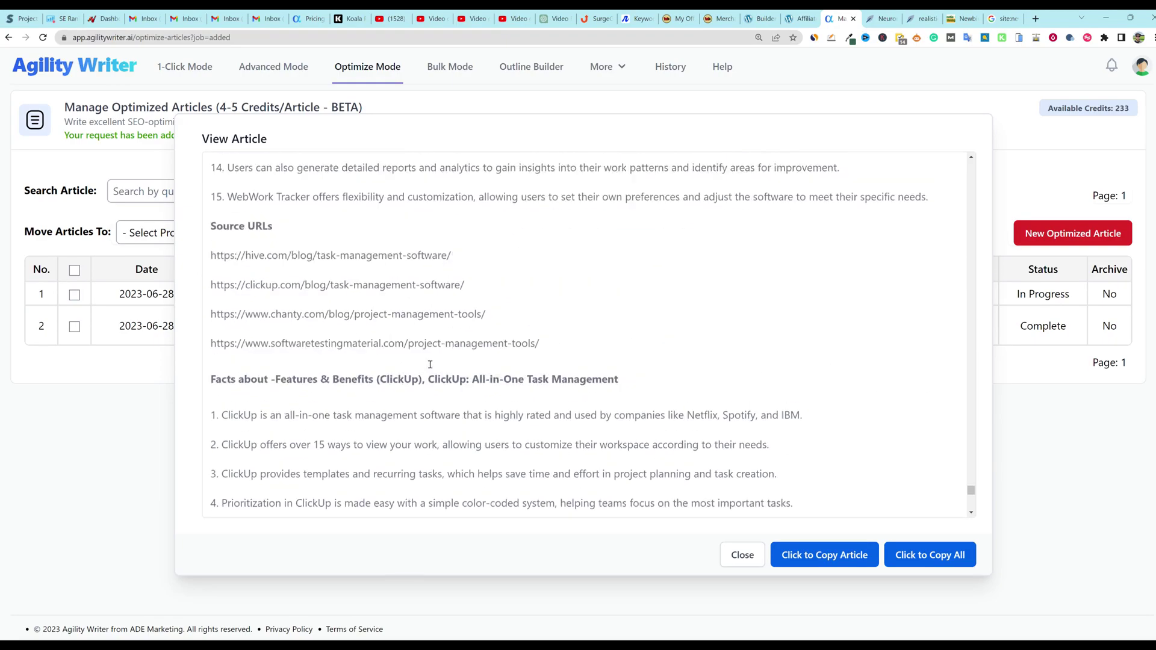
scroll(891, 434, "up", 8)
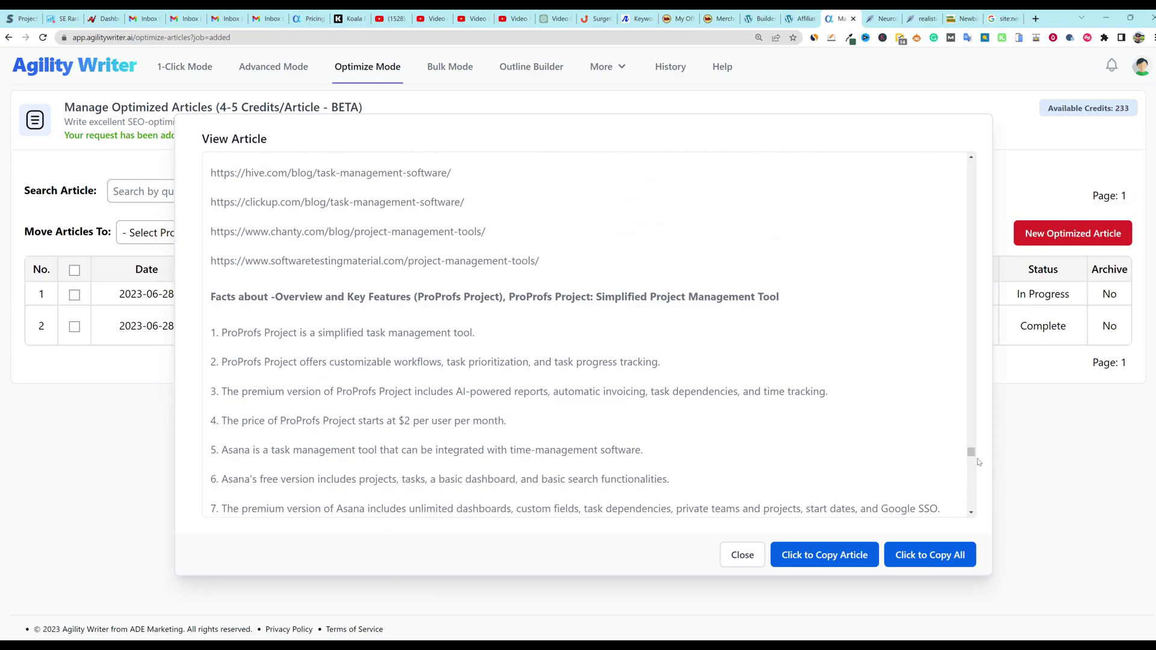
left_click_drag(974, 456, 954, 296)
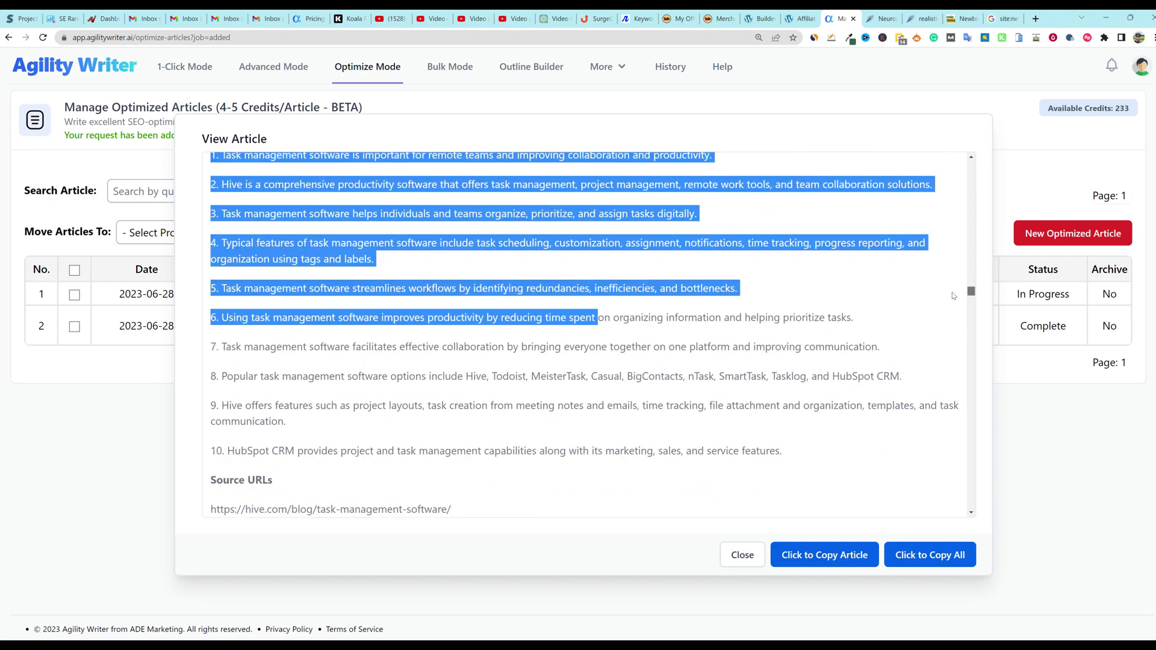
left_click(954, 296)
scroll(777, 425, "up", 3)
scroll(880, 468, "down", 5)
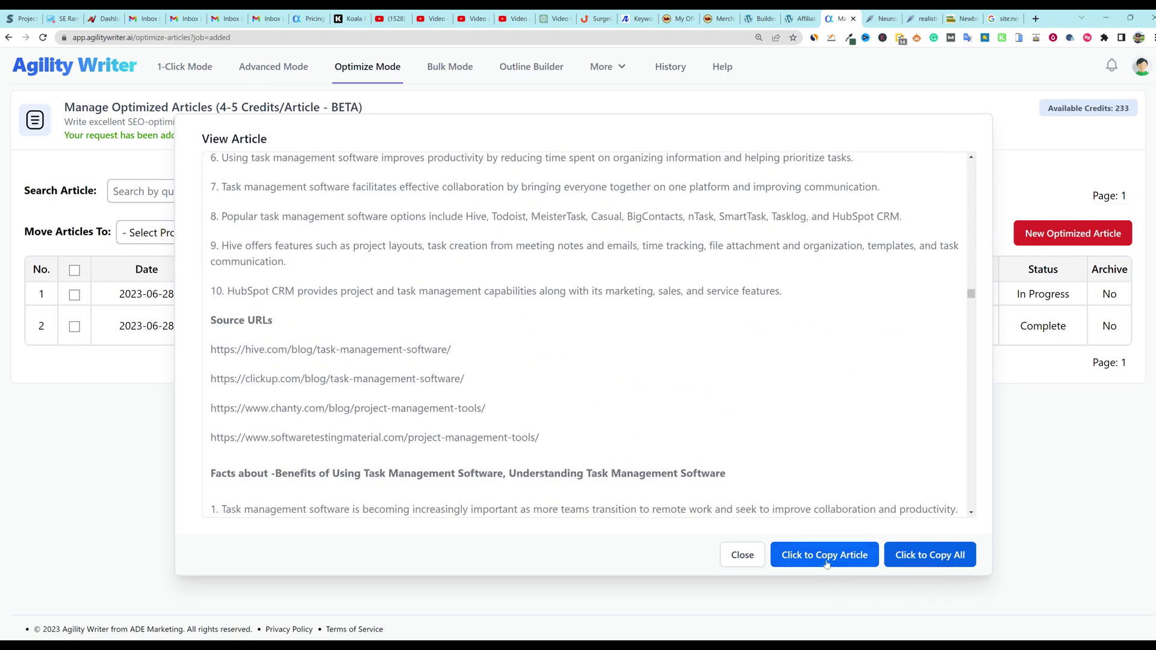
- Copy the article without its factual data and close the article view
left_click(931, 559)
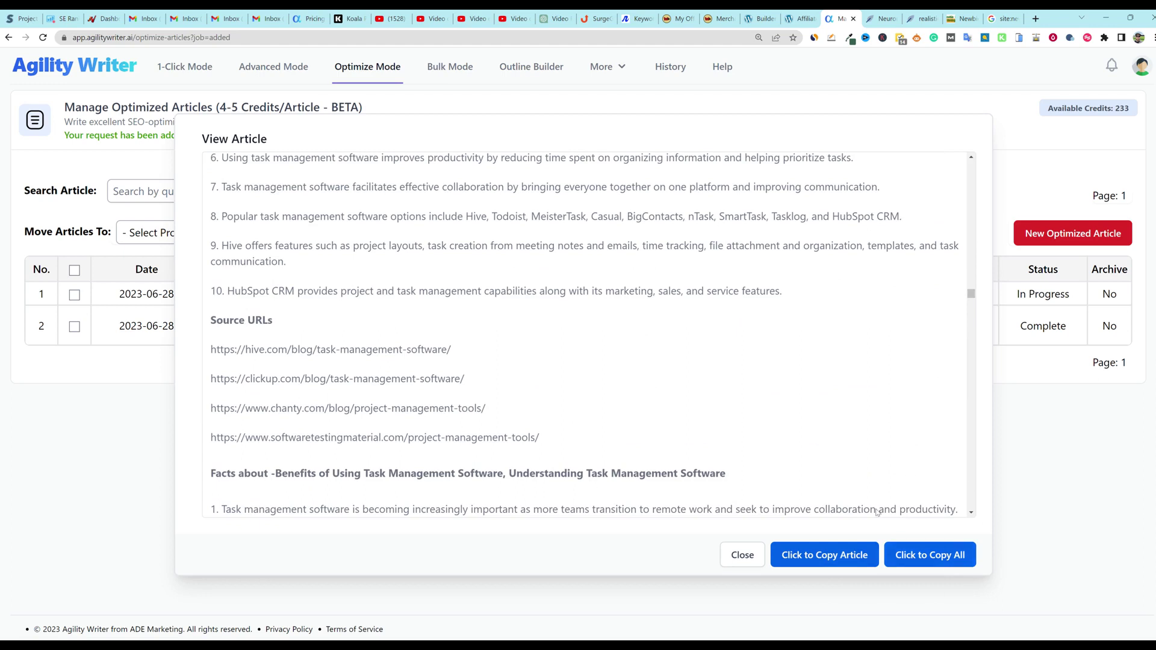
left_click(846, 559)
left_click(829, 560)
key("Escape")
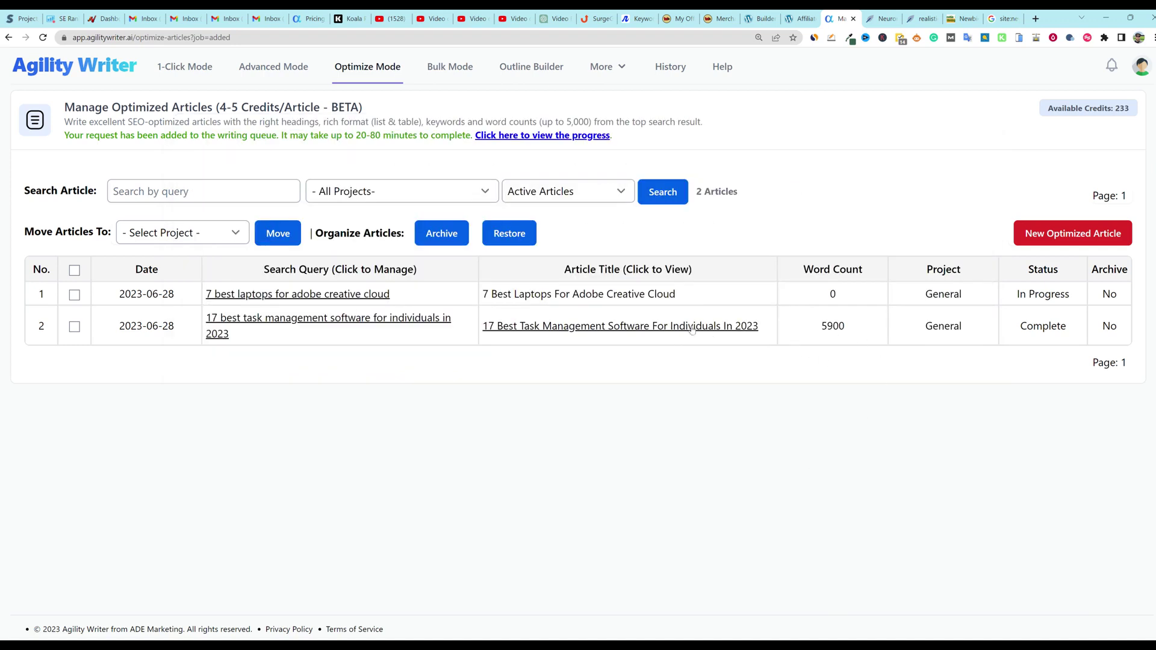
- Switch to NeuronWriter and look over the content writer queries of the realisticpay.com project
left_click(910, 19)
left_click(55, 266)
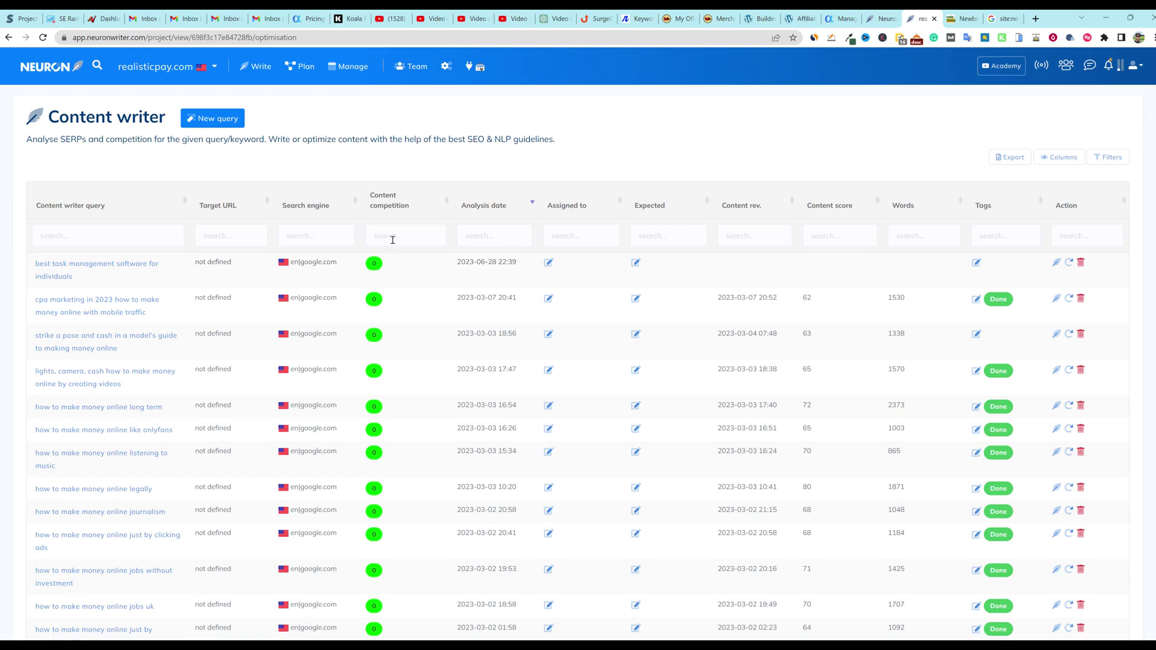
scroll(345, 318, "down", 10)
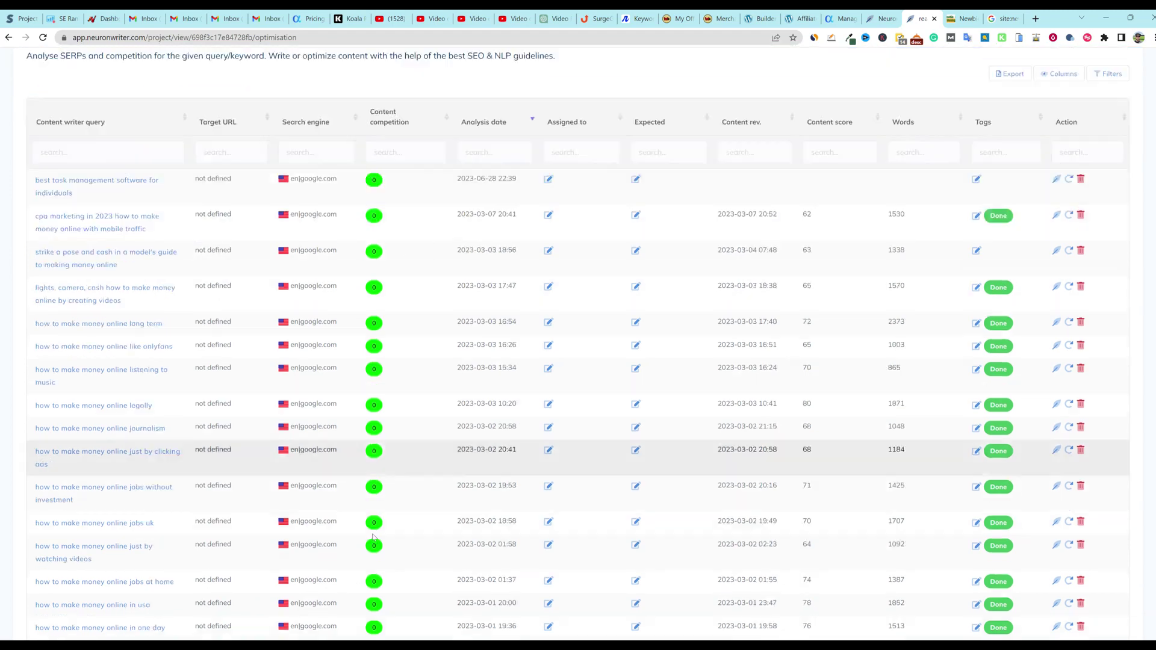
scroll(386, 526, "up", 10)
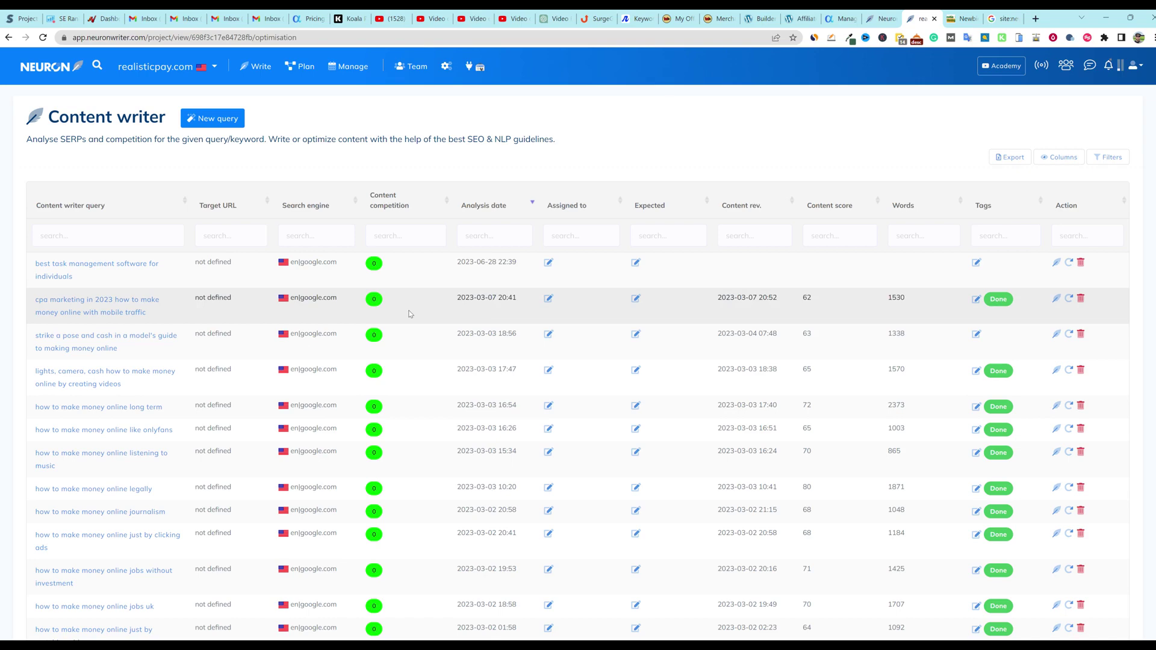
- Open the "best task management software for individuals" query with the preselected competitors and paste the copied article into its content editor
left_click(96, 265)
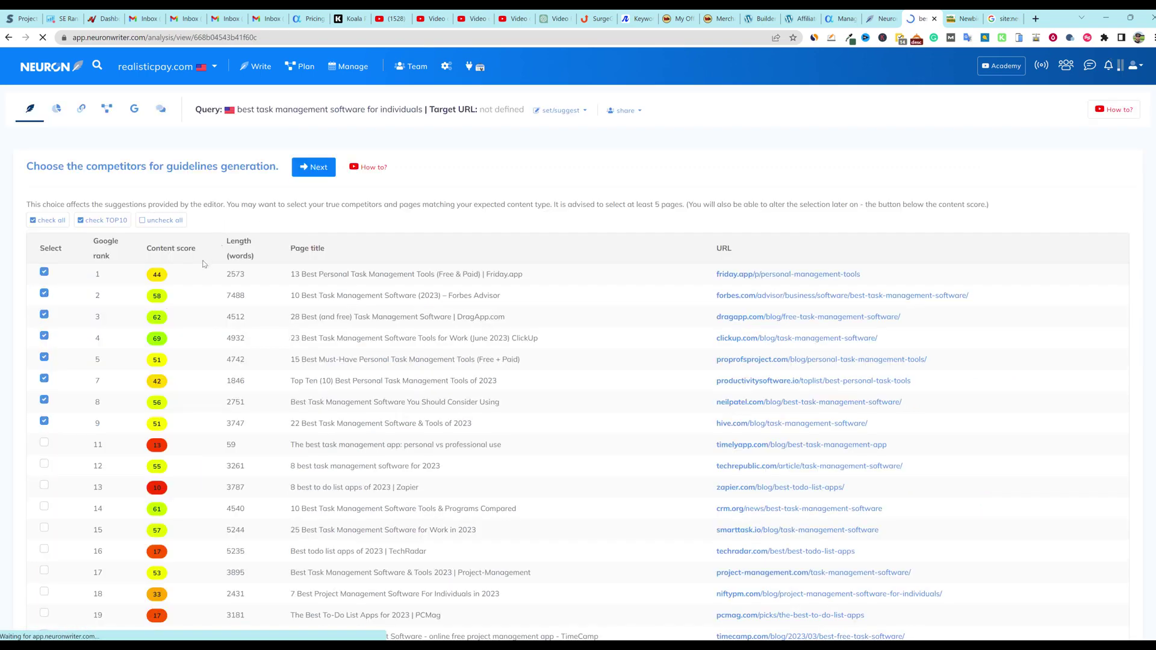
left_click(313, 170)
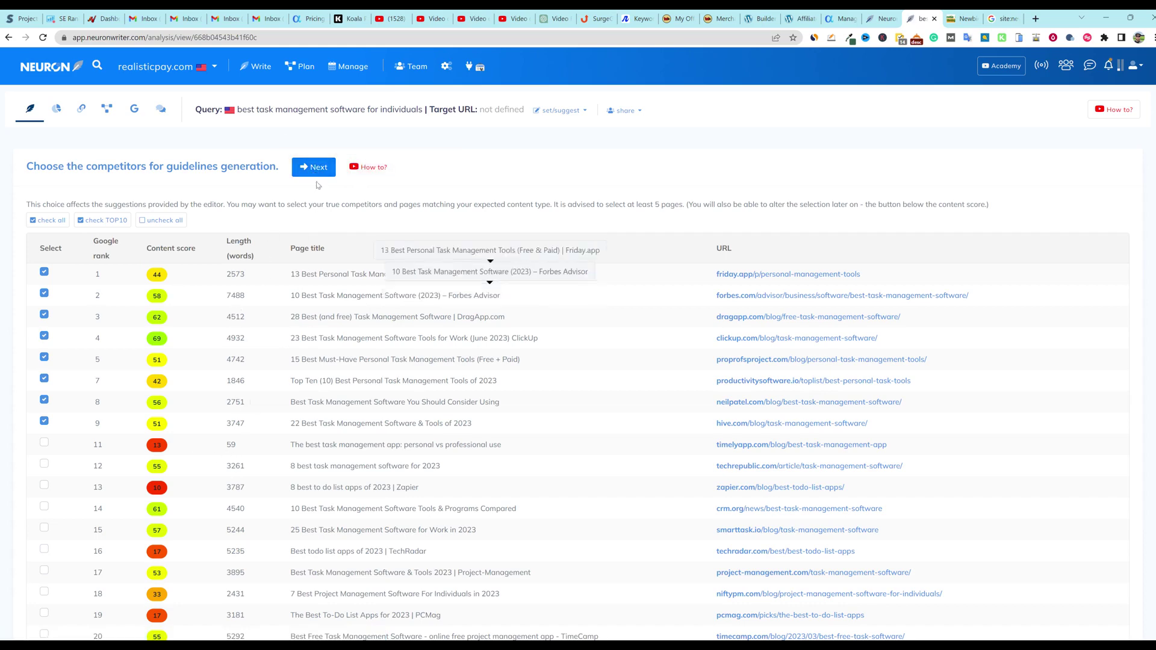
left_click(315, 172)
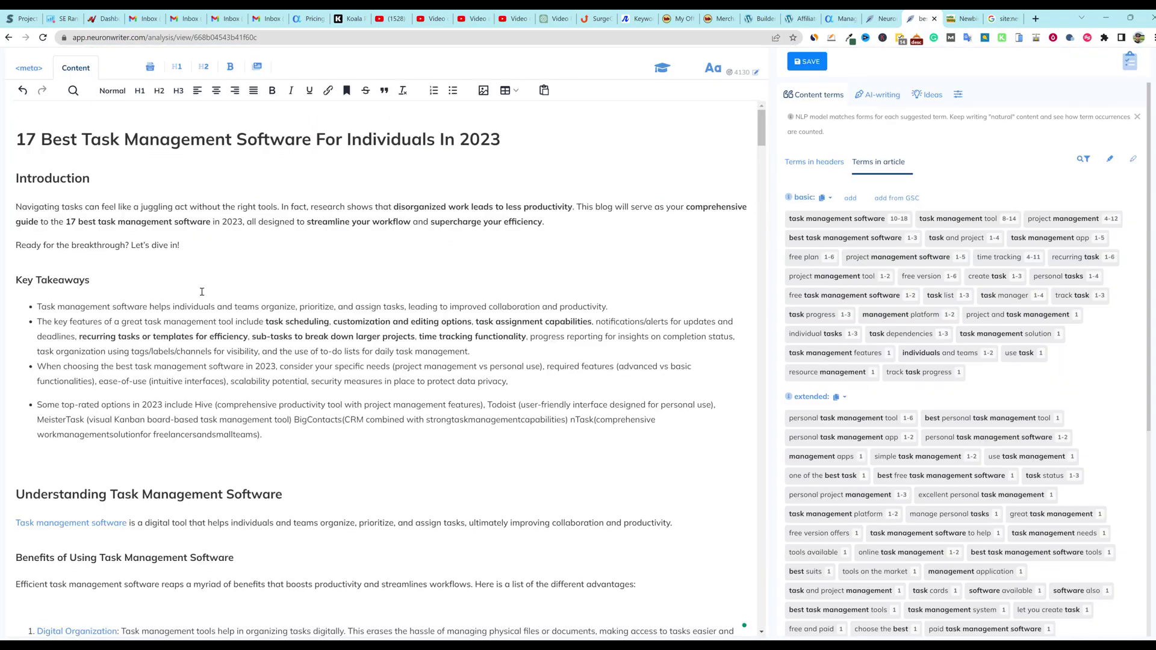
mouse_move(767, 133)
left_mouse_down()
mouse_move(764, 630)
mouse_move(762, 112)
left_mouse_up()
scroll(761, 120, "up", 3)
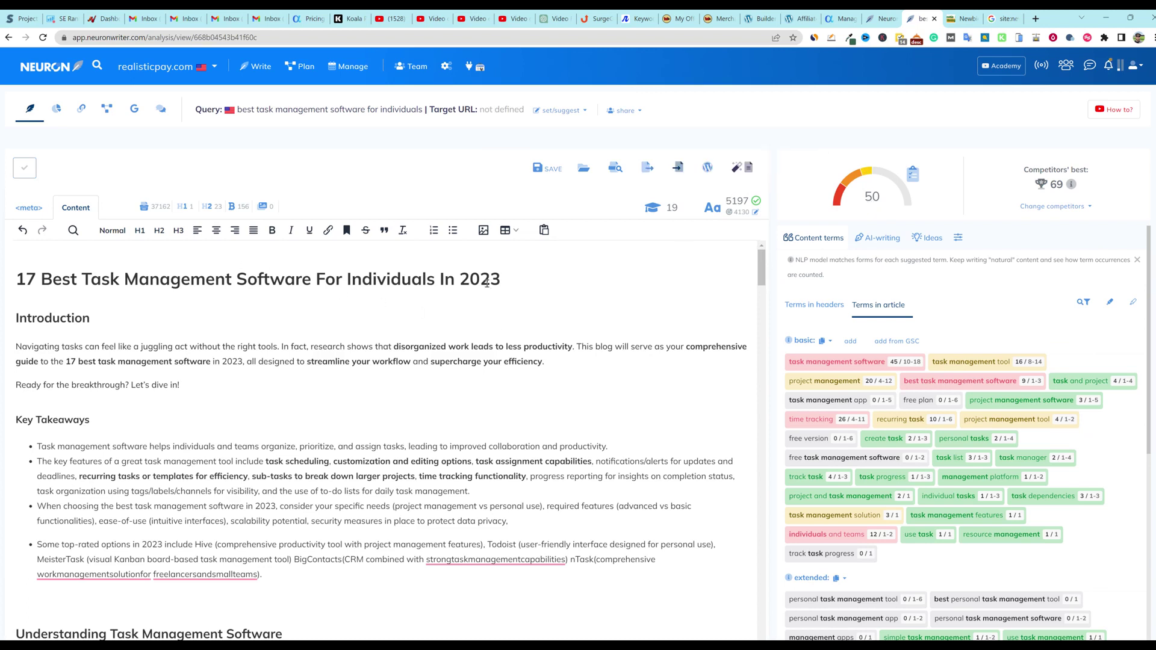
- Copy the article's main heading "17 Best Task Management Software For Individuals In 2023" into the meta title
left_click_drag(506, 281, 15, 274)
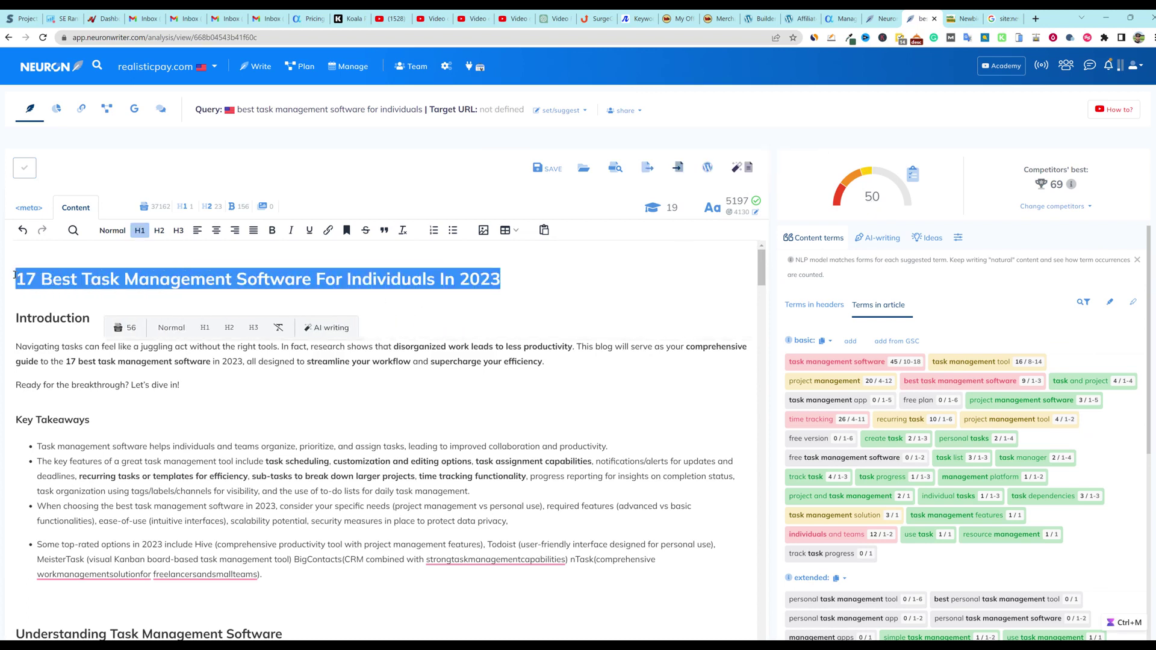
left_click(29, 207)
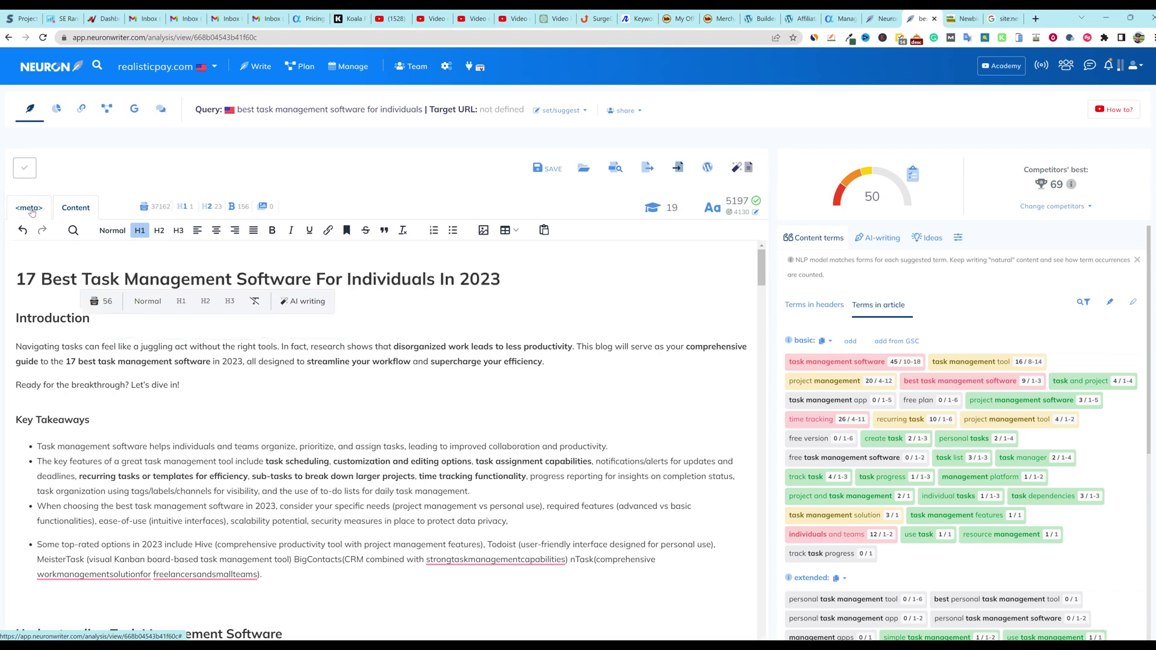
left_click(227, 242)
key("ctrl+v")
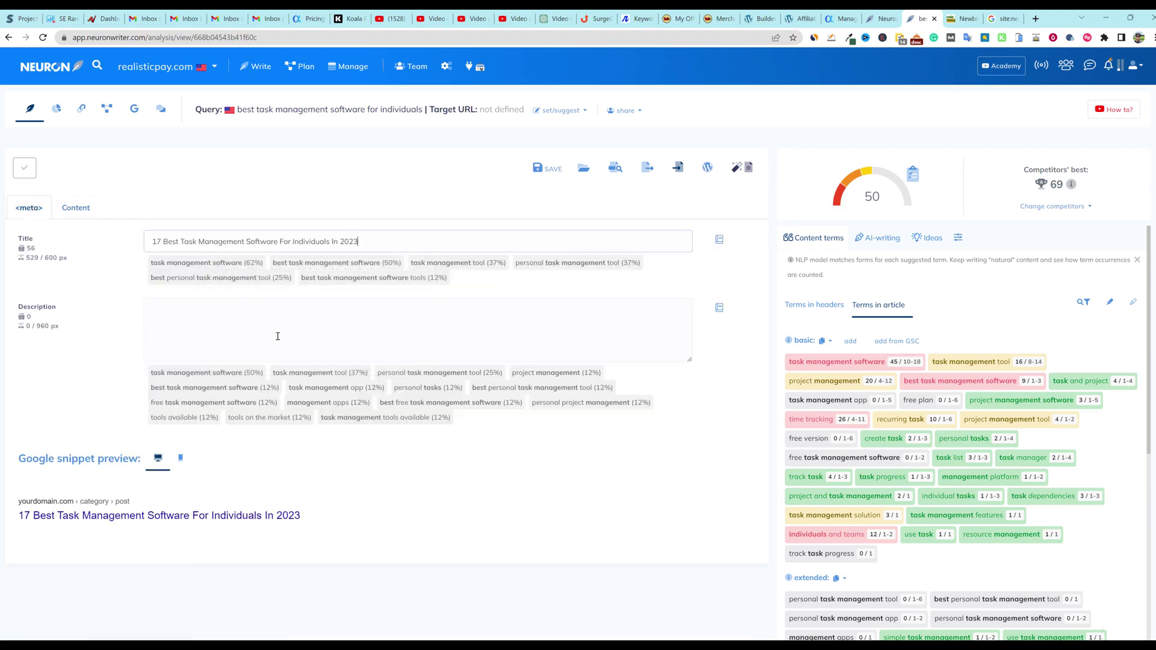
- Switch to Agility Writer, reopen the completed 17 best task management software article and search its text for "meta"
left_click(331, 327)
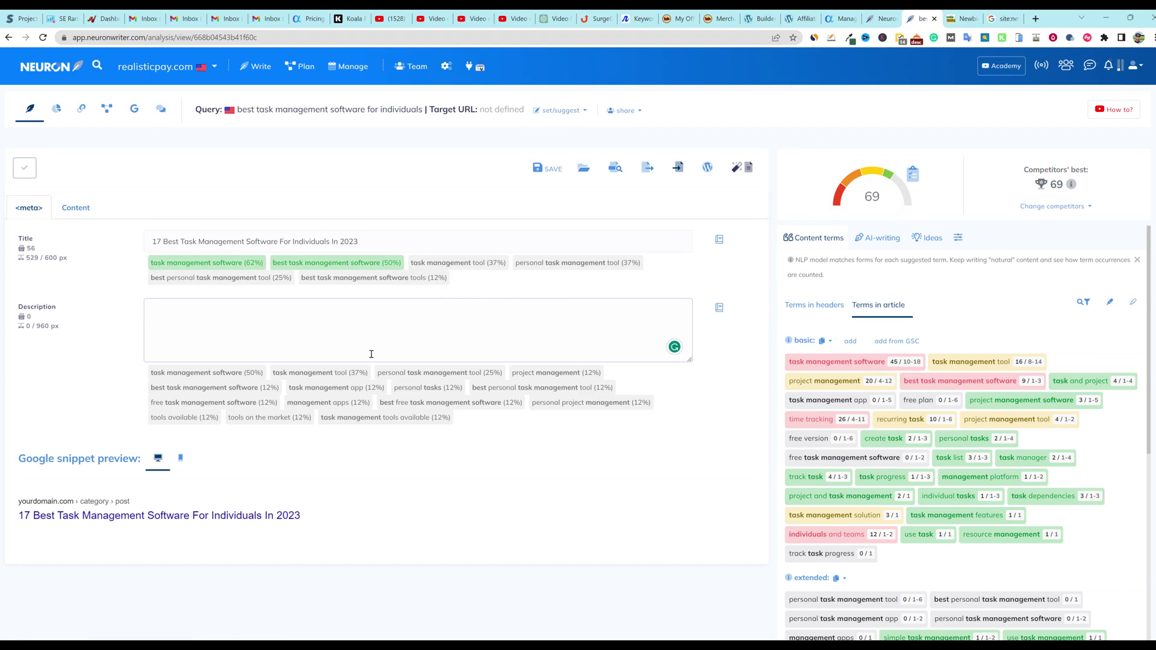
left_click(840, 18)
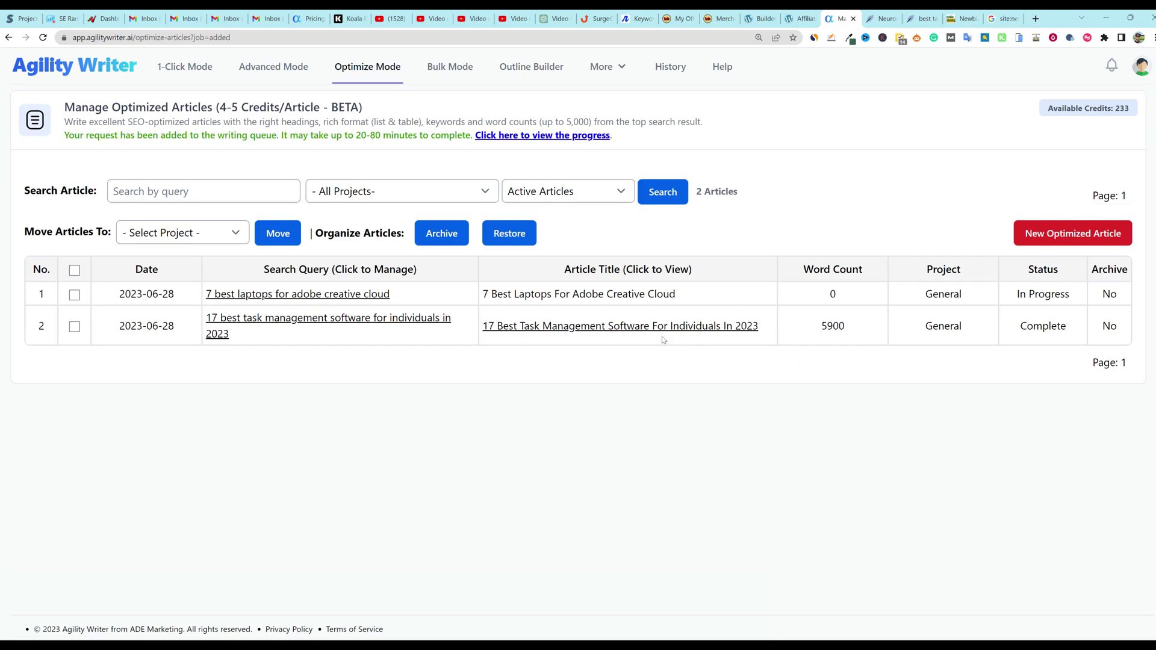
left_click(598, 330)
scroll(546, 443, "up", 6)
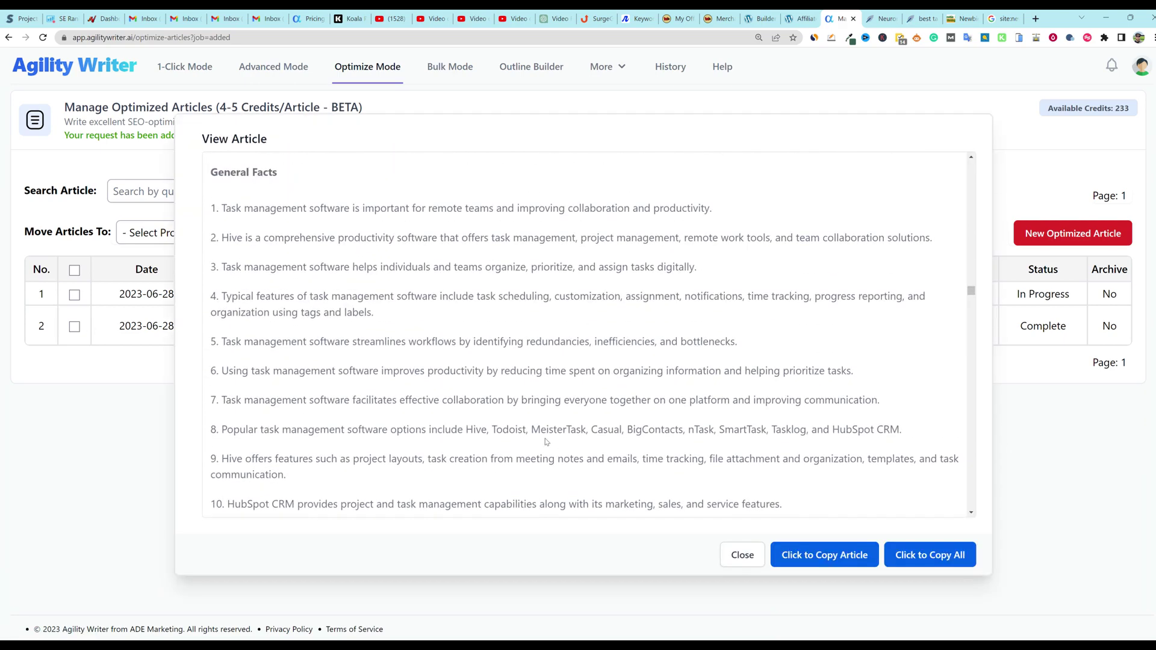
key("ctrl+f")
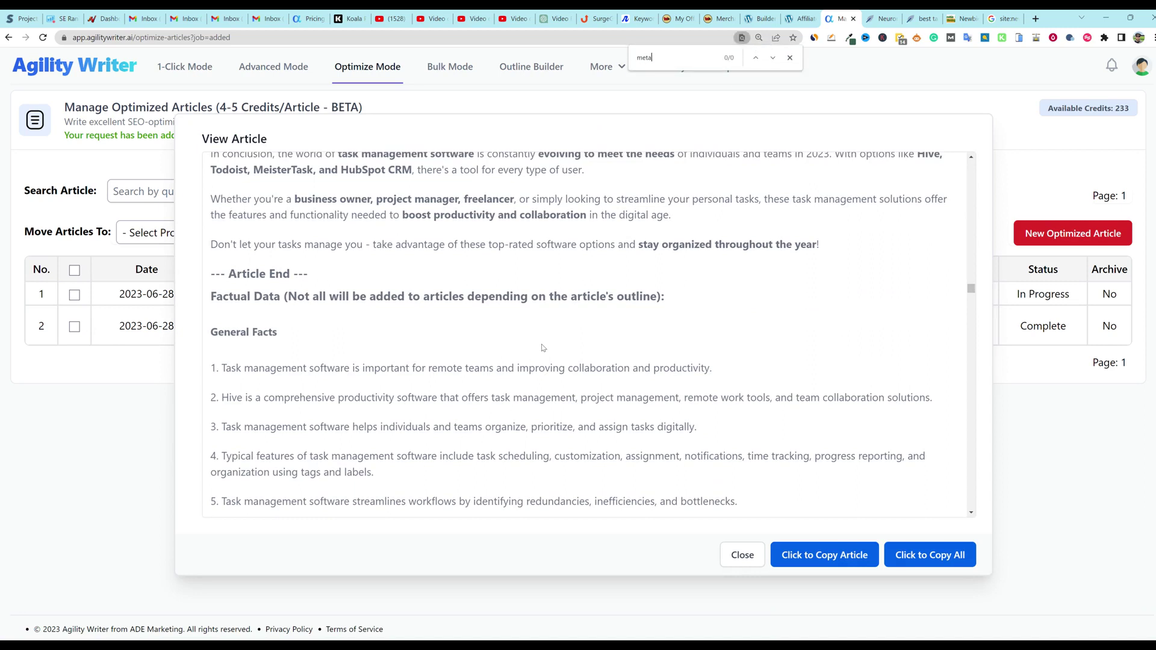
left_click(790, 57)
scroll(746, 318, "up", 5)
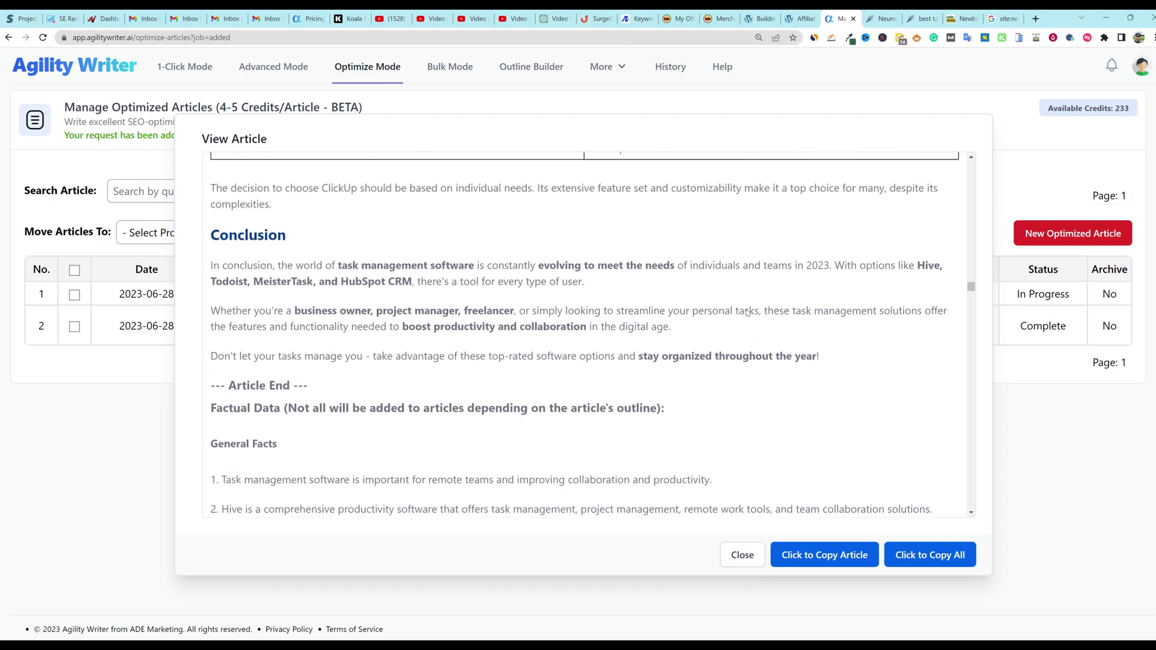
- Switch to ChatGPT and ask in a new chat "give me a meta description for 17 Best Task Management Software For Individuals In 2023"
left_click(551, 18)
left_click(91, 76)
type("g")
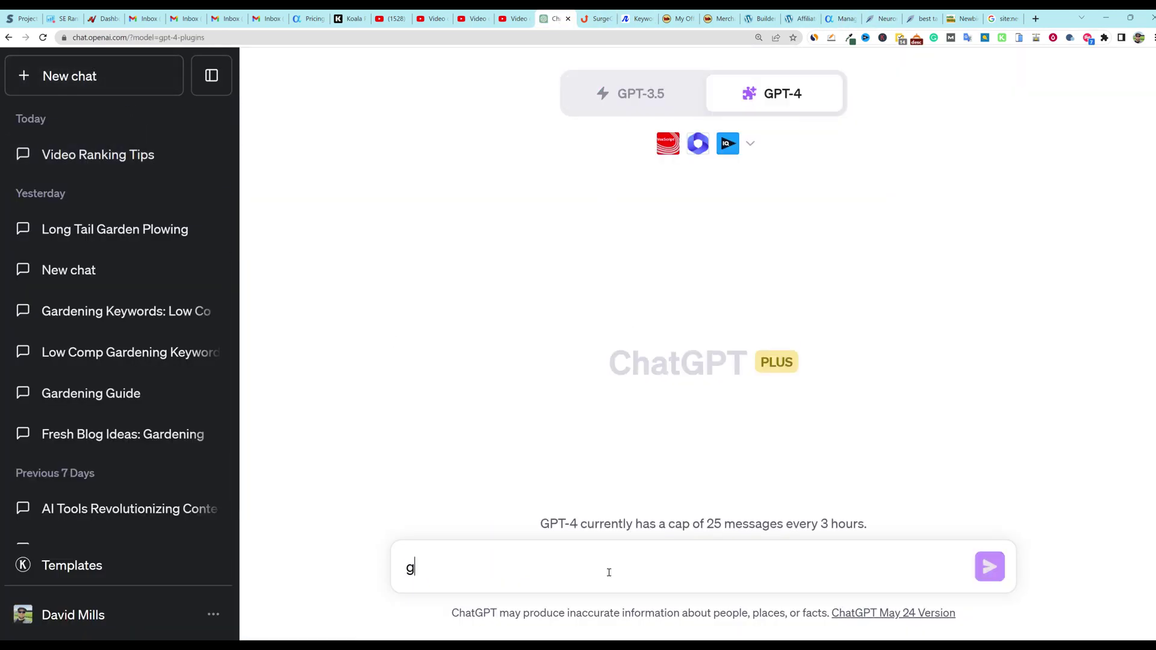
type("ive me a meta")
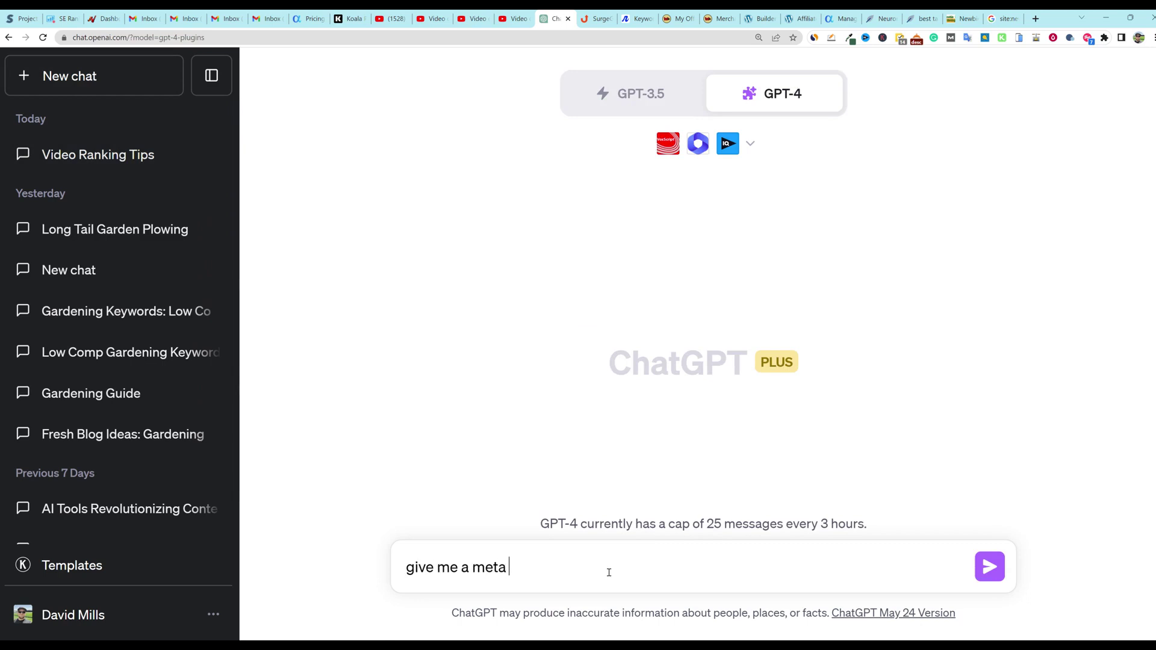
type(" description for")
key("ctrl+v")
key("Return")
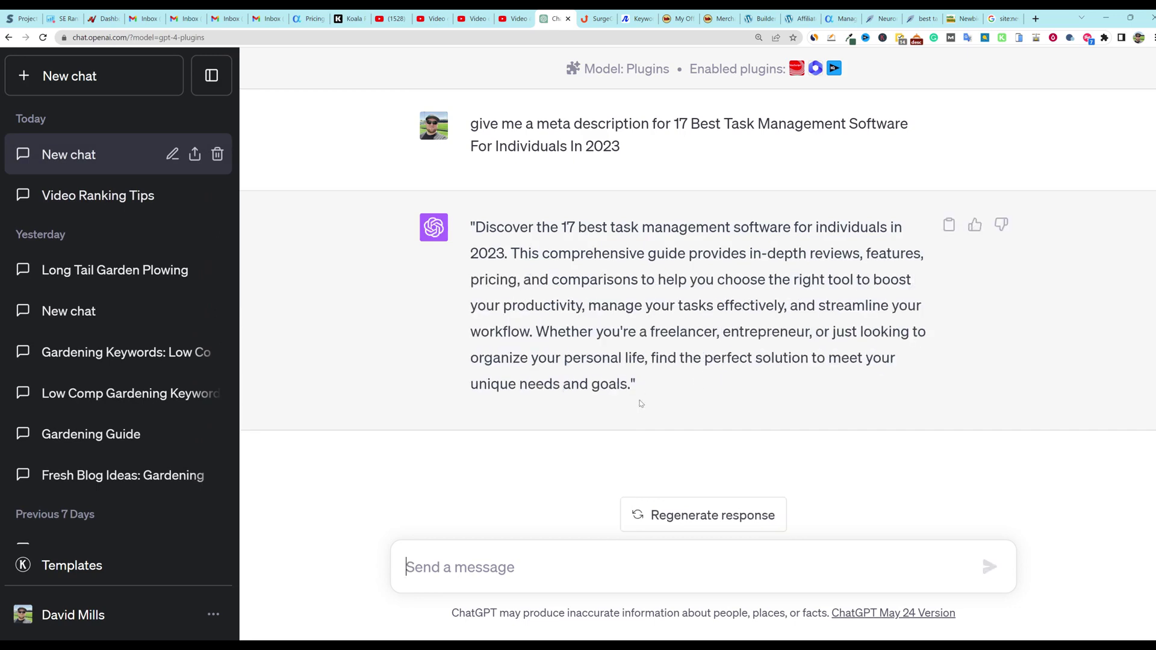
- Ask for a shorter version of the meta description with the message "make less than 200 characters"
type("make")
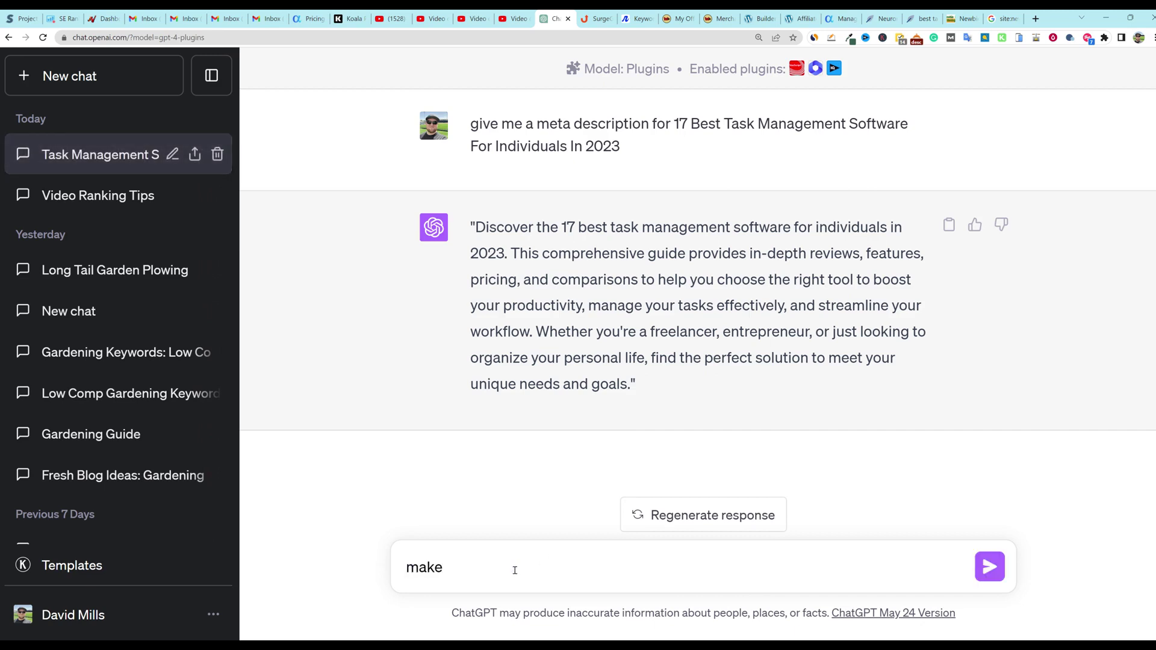
type(" less than 20 charact")
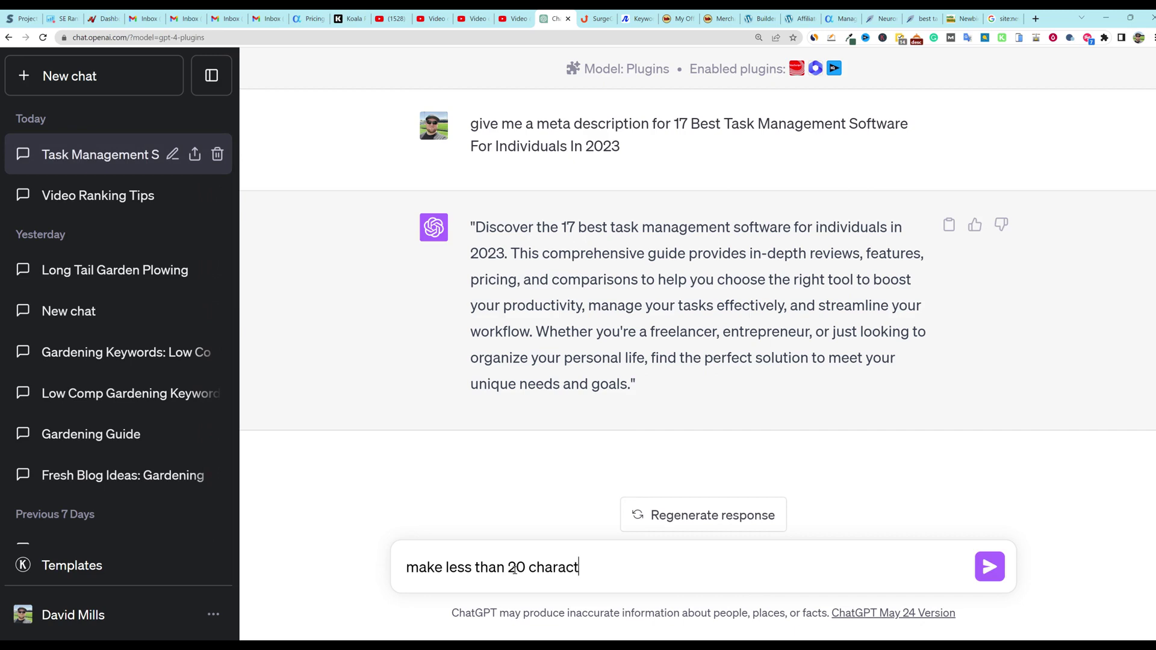
type("ers")
key("Left")
key("Left")
key("Left")
key("Left")
key("Left")
type("0")
key("Return")
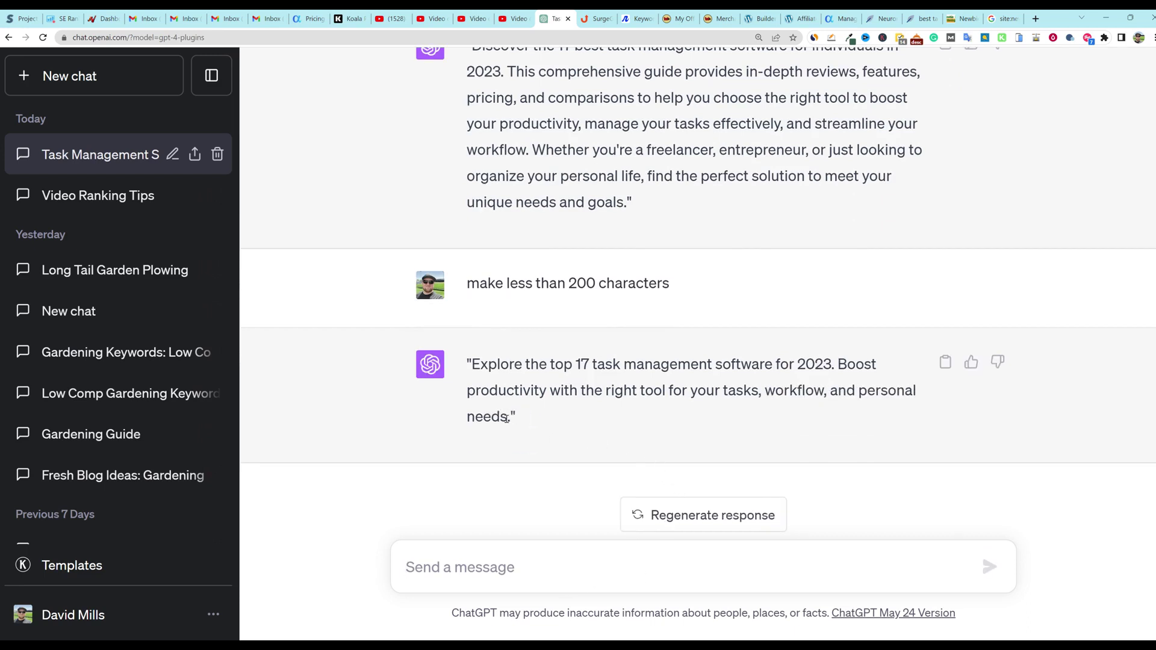
- Copy the shortened description without its quotation marks into the meta description of the query in NeuronWriter
left_click_drag(511, 420, 472, 363)
key("ctrl+c")
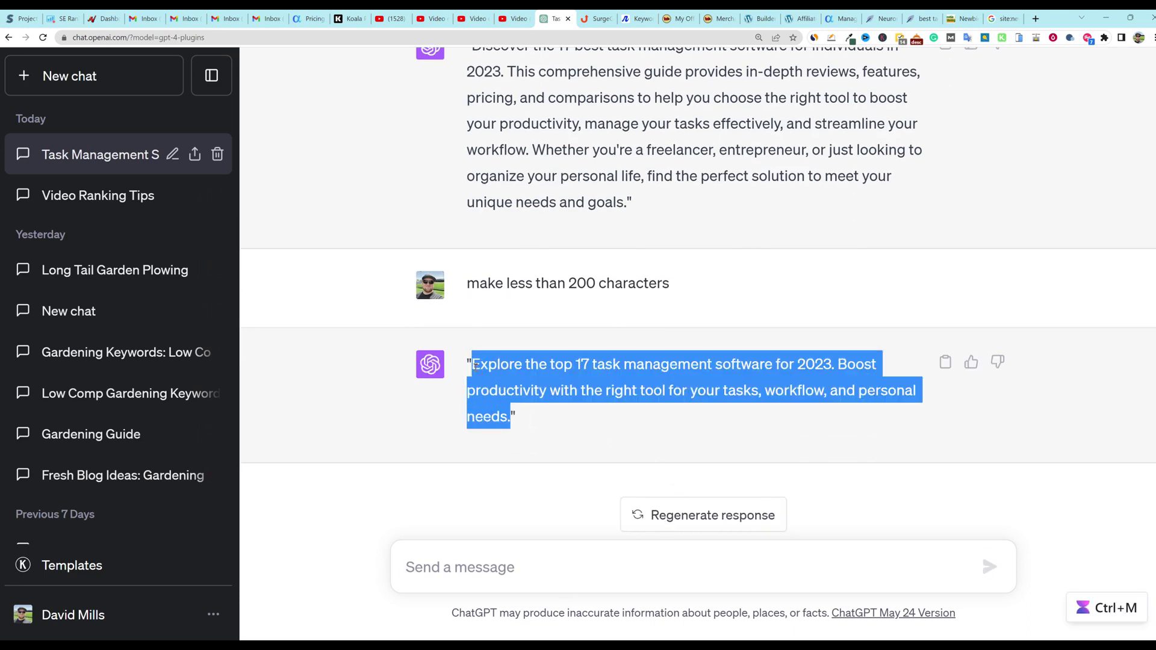
left_click(922, 19)
left_click(433, 321)
key("ctrl+v")
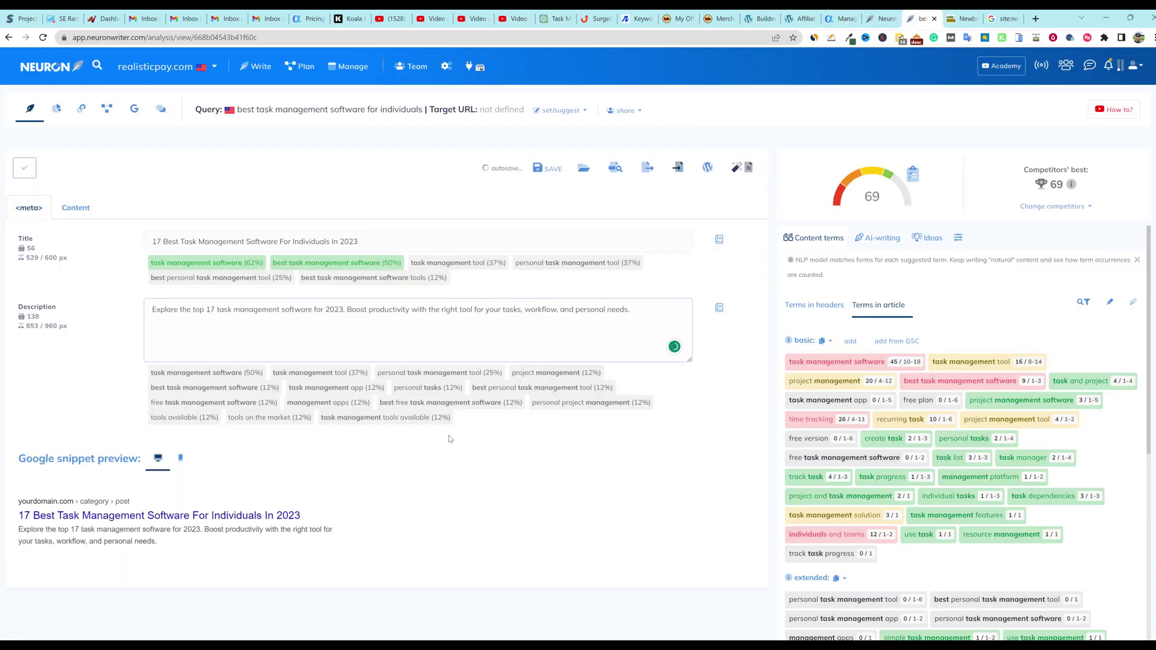
- Append "We show you the best personal task management tool and personal project management tools on the market." to the meta description
left_click(652, 311)
type("We show you the best personal task management tool and personal project management tools on the market.")
left_click(708, 347)
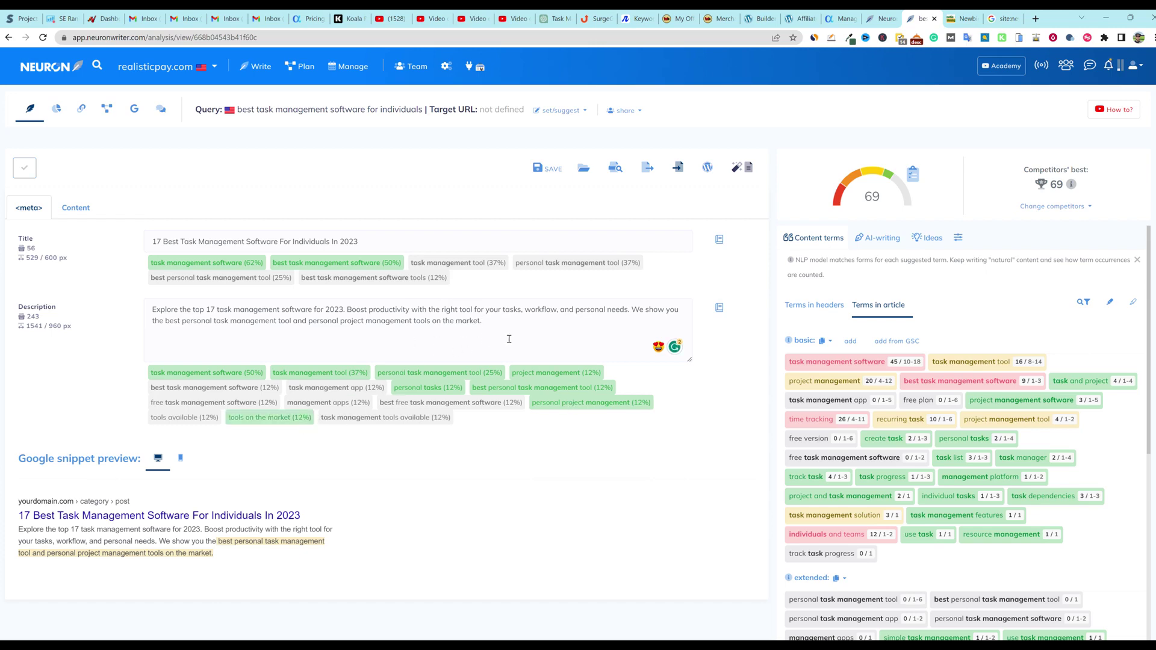
- Look over the article content and its meta data, and examine the usage of the suggested content terms
left_click(76, 208)
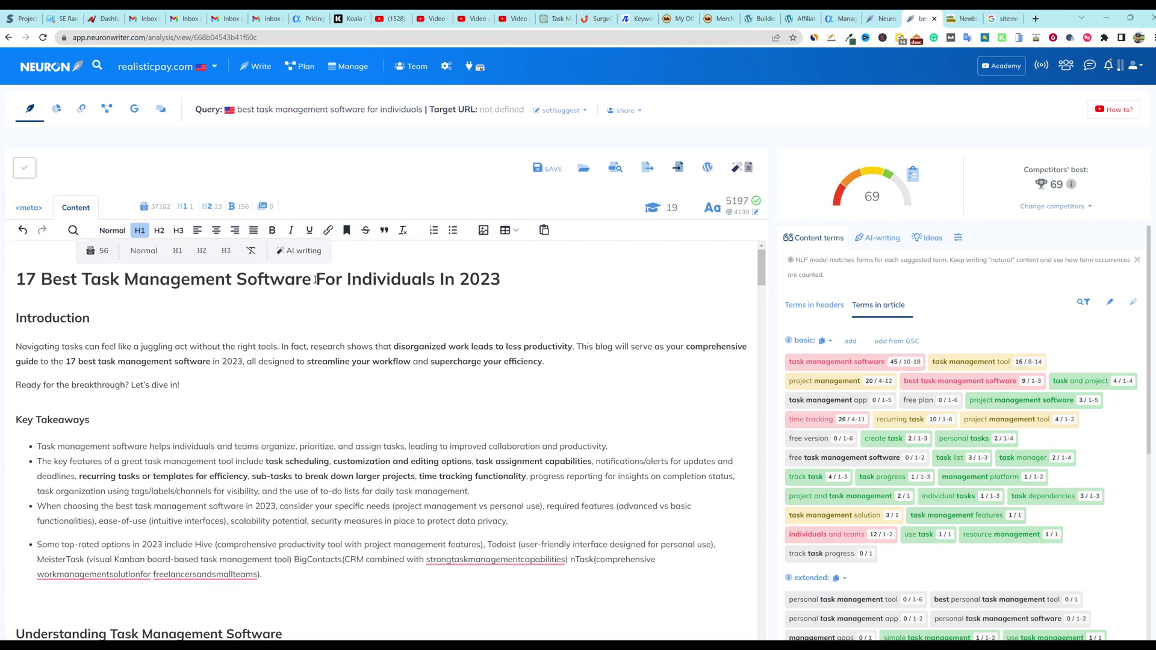
left_click(37, 209)
left_click(327, 321)
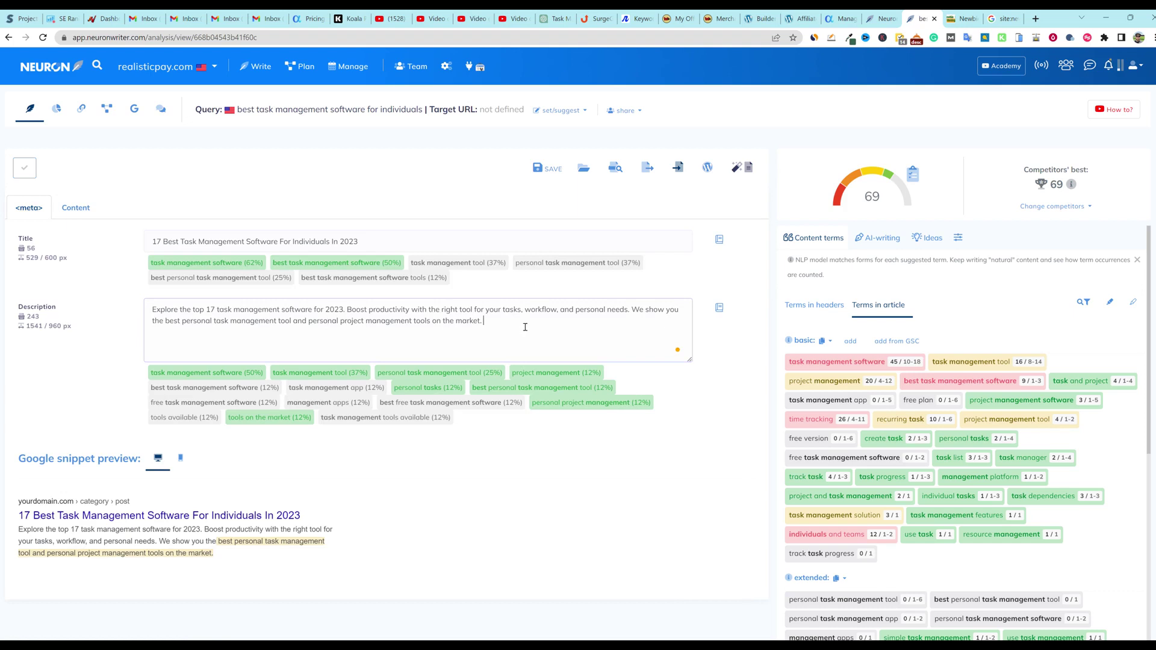
mouse_move(33, 327)
left_click(75, 207)
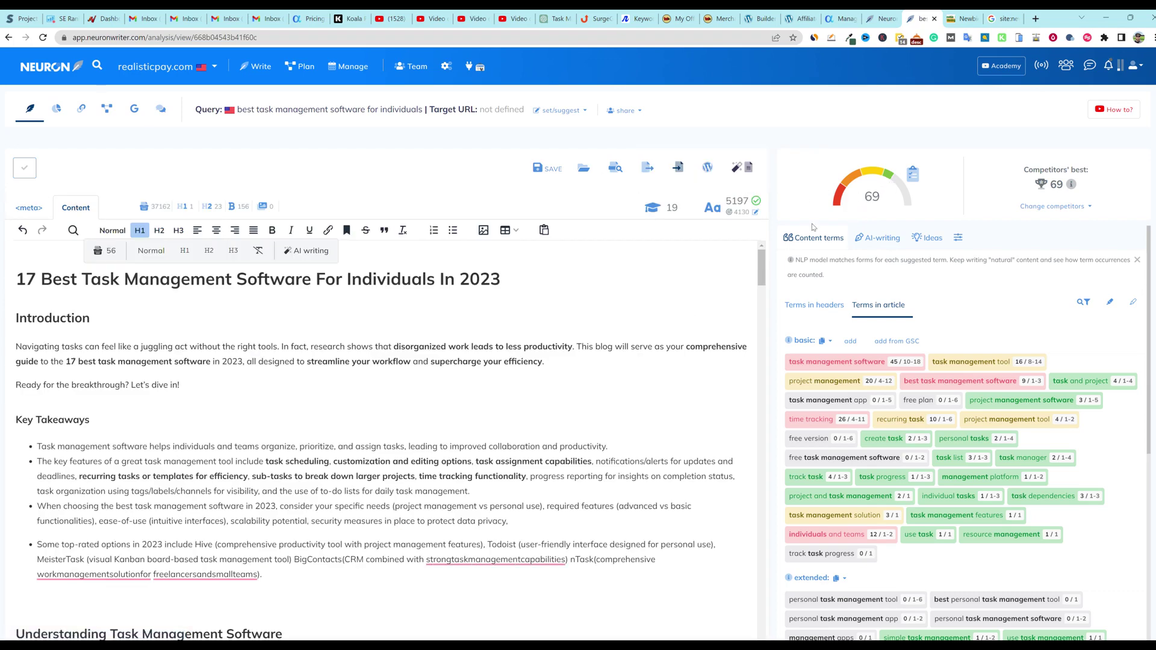
scroll(429, 344, "down", 20)
scroll(443, 355, "up", 8)
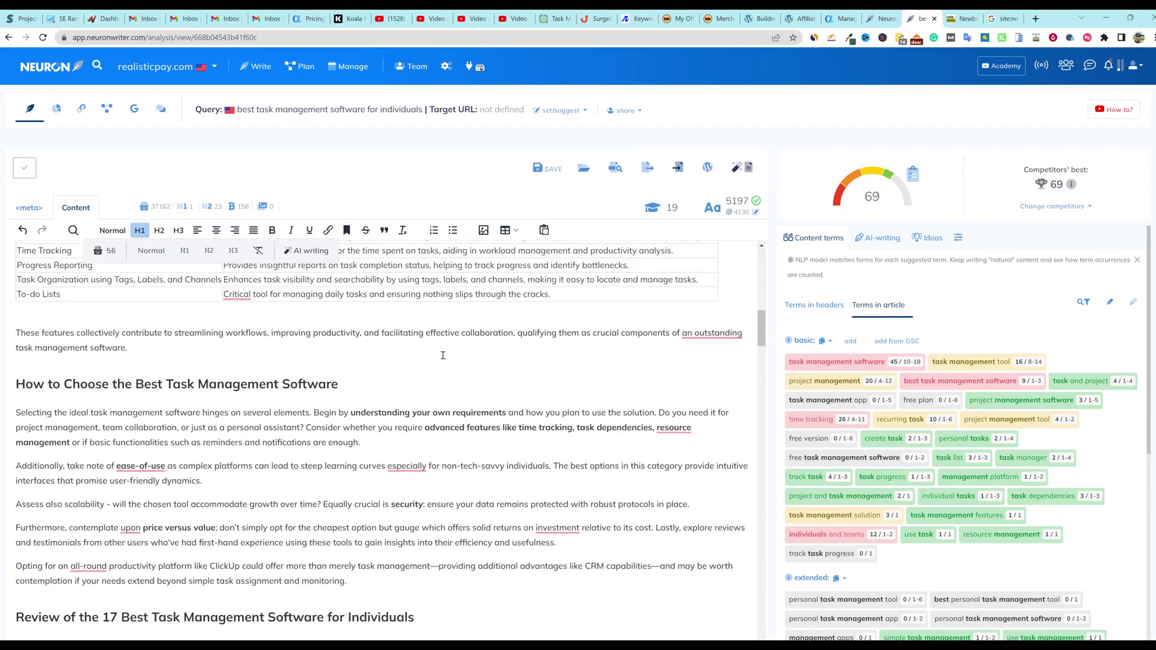
scroll(443, 356, "up", 4)
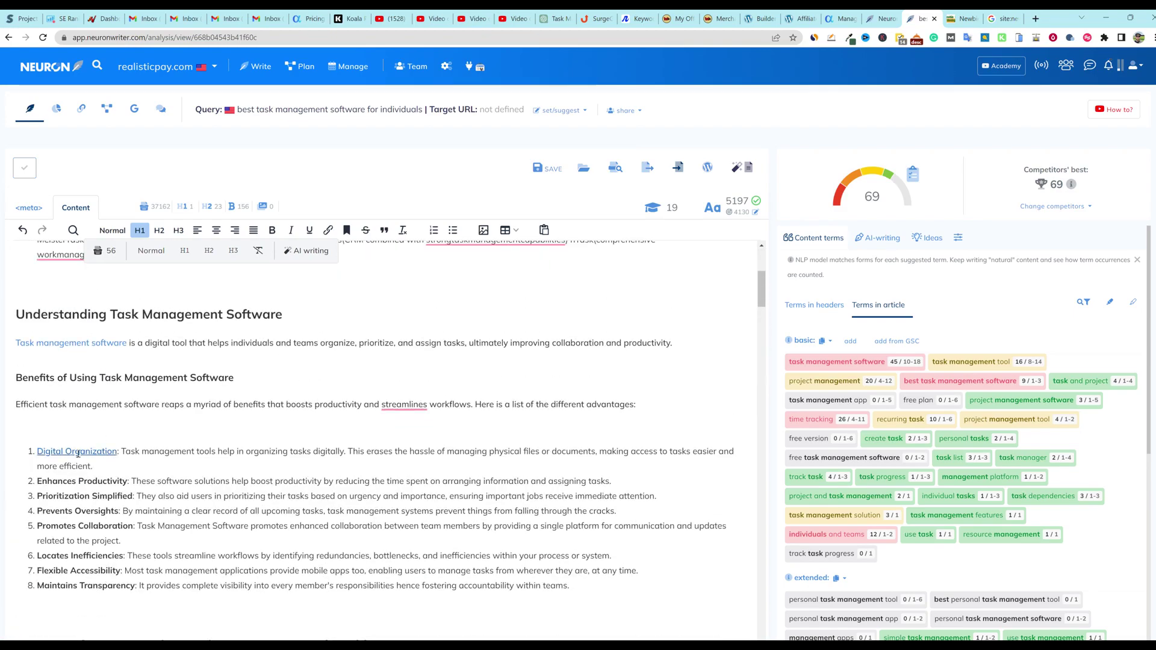
scroll(283, 423, "up", 5)
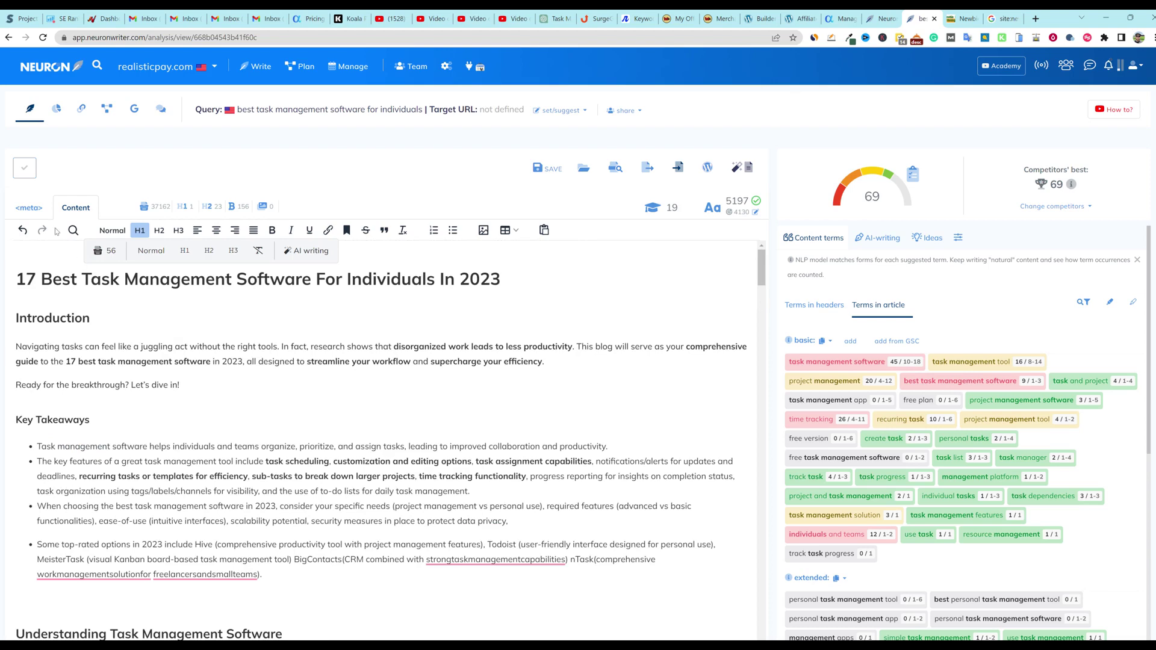
left_click(29, 208)
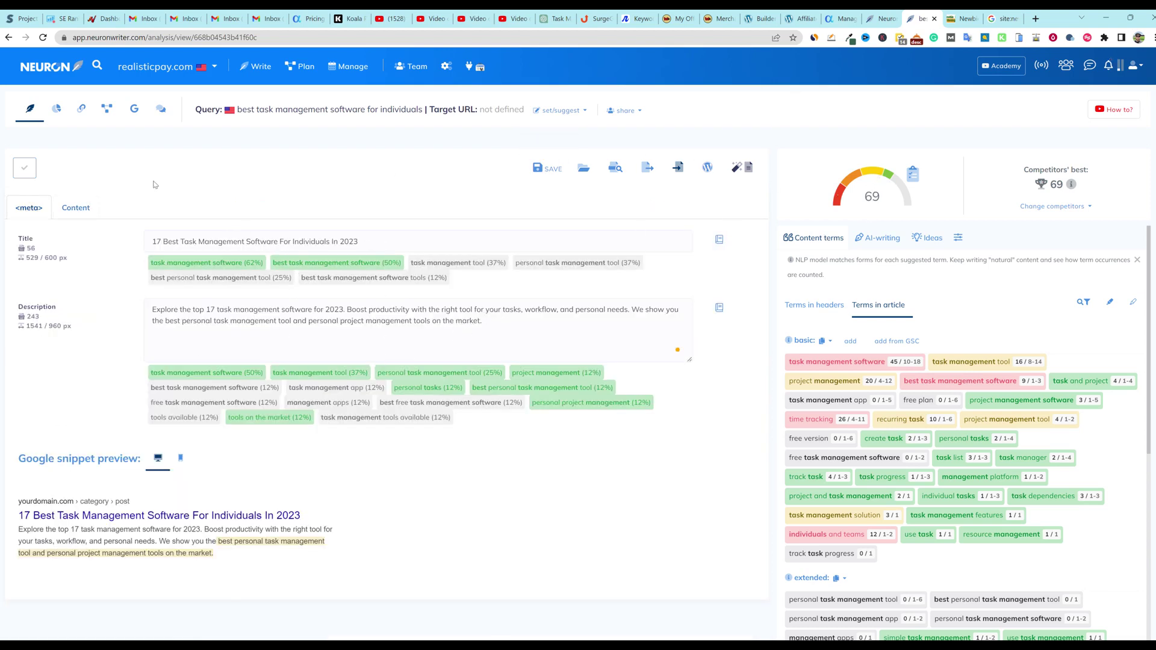
left_click(73, 208)
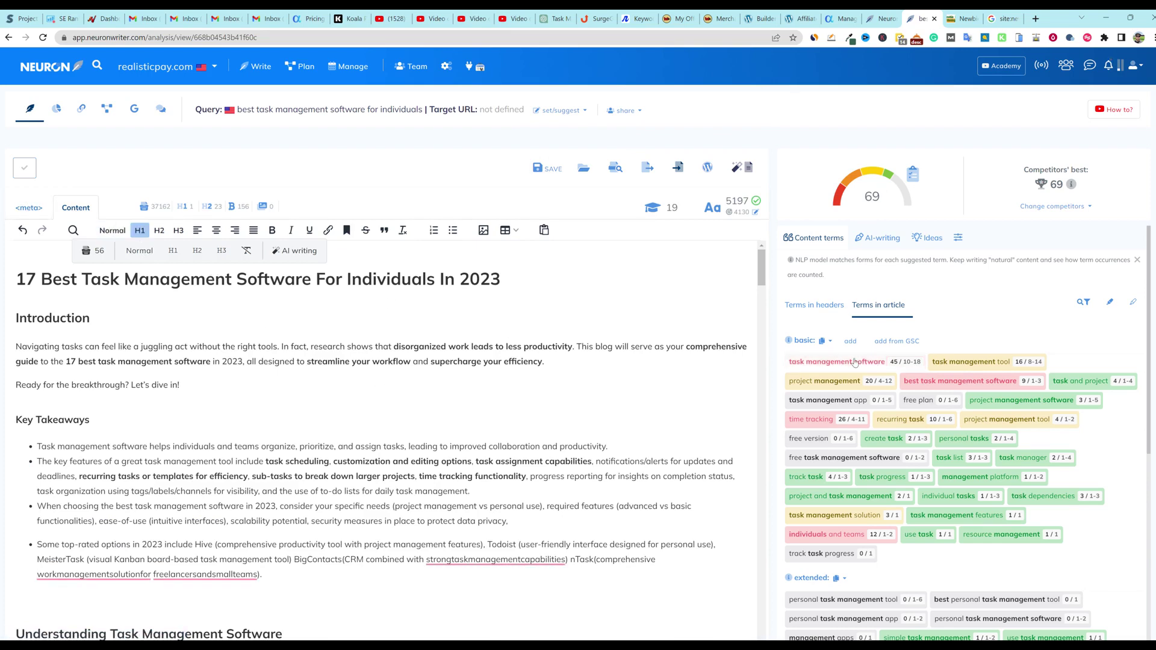
scroll(946, 407, "down", 4)
scroll(946, 406, "up", 5)
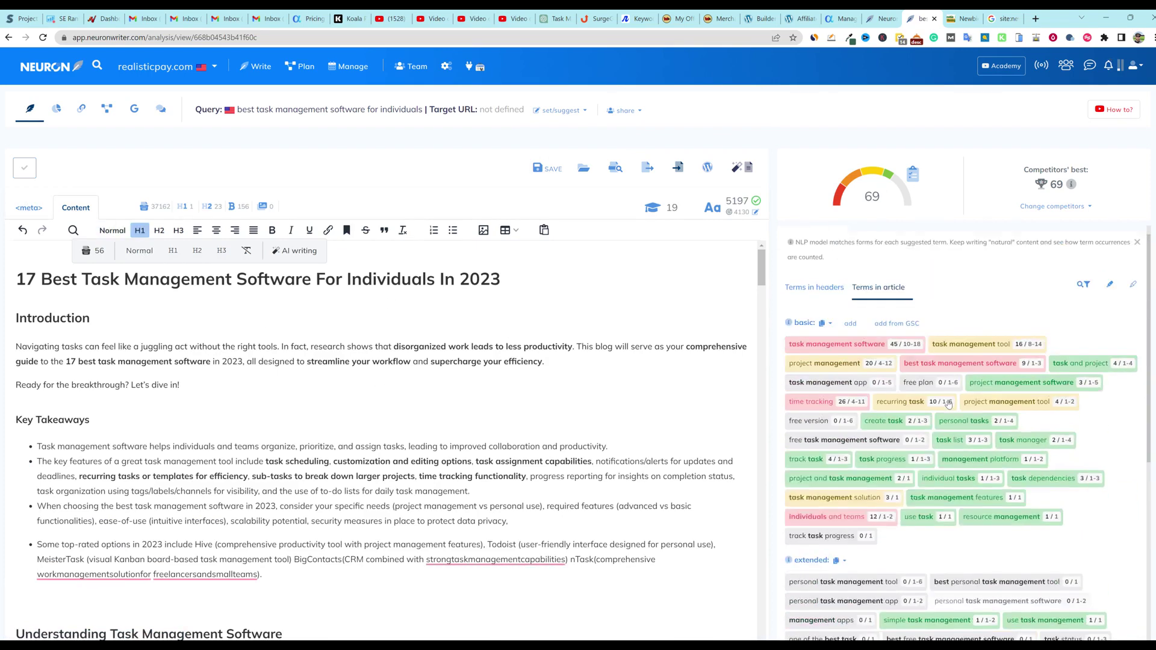
- Bring up the AI writing templates and place the text cursor on a blank line above the article's Conclusion
left_click(877, 237)
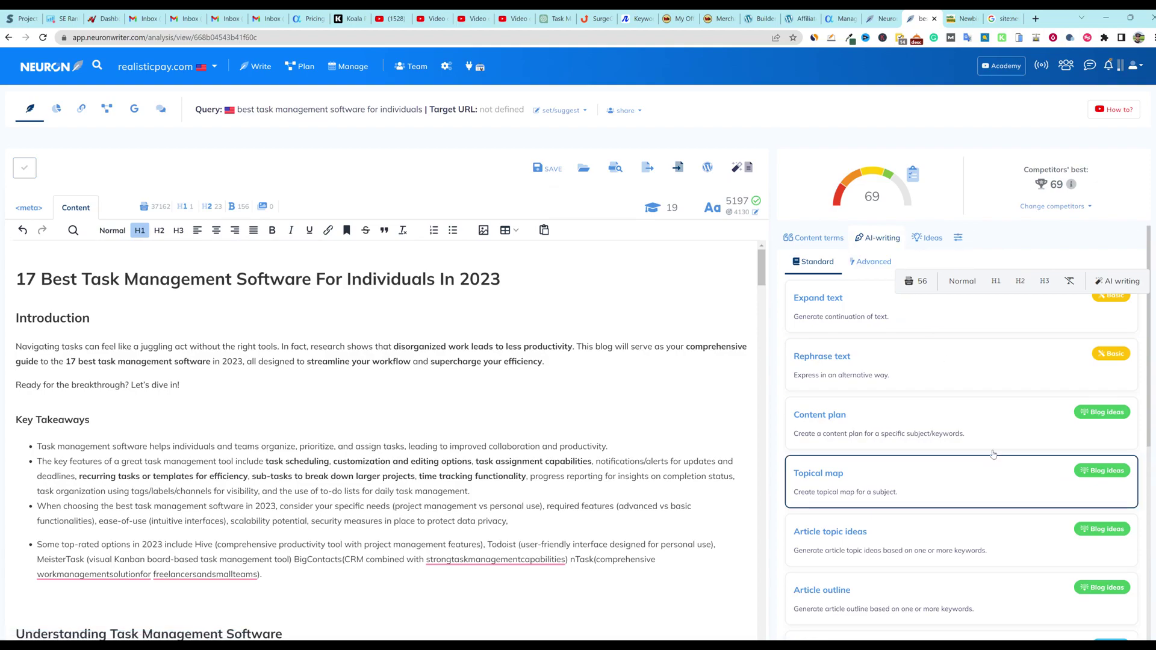
scroll(973, 428, "down", 10)
scroll(241, 439, "up", 5)
scroll(240, 439, "up", 15)
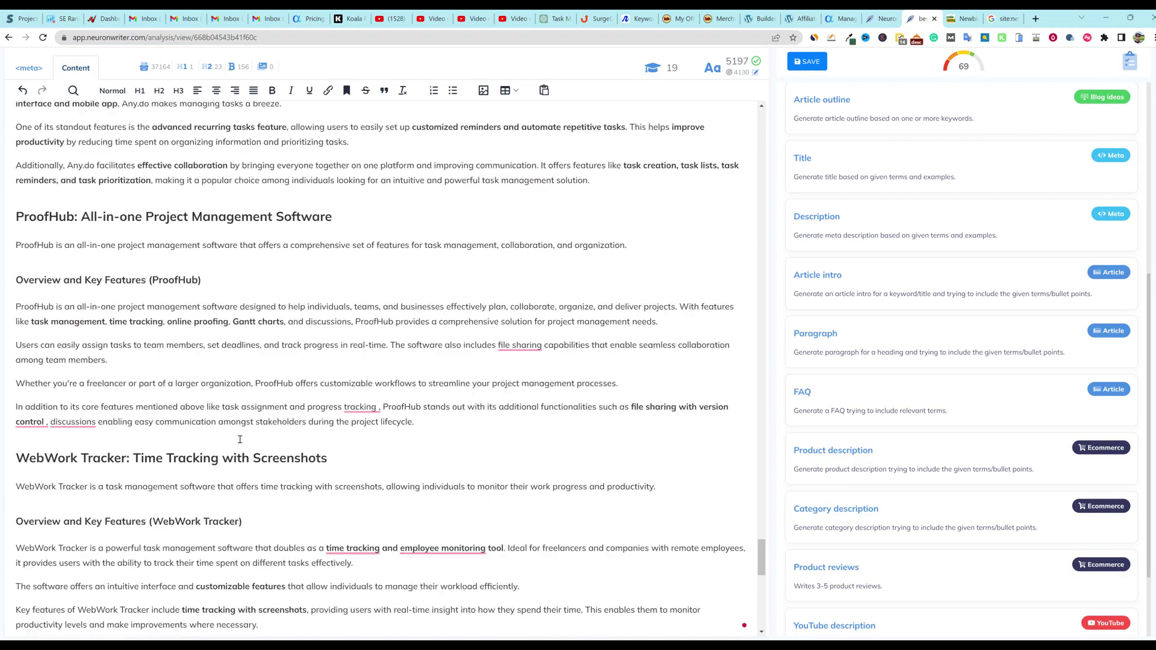
scroll(237, 453, "down", 4)
scroll(237, 453, "down", 15)
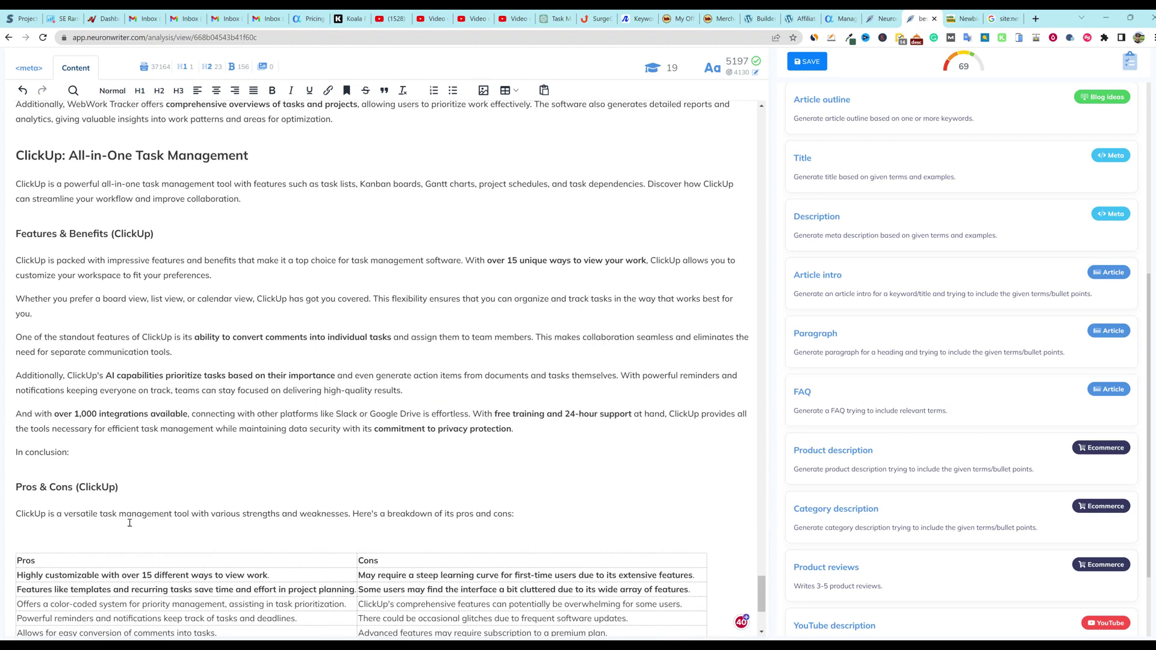
scroll(44, 492, "down", 4)
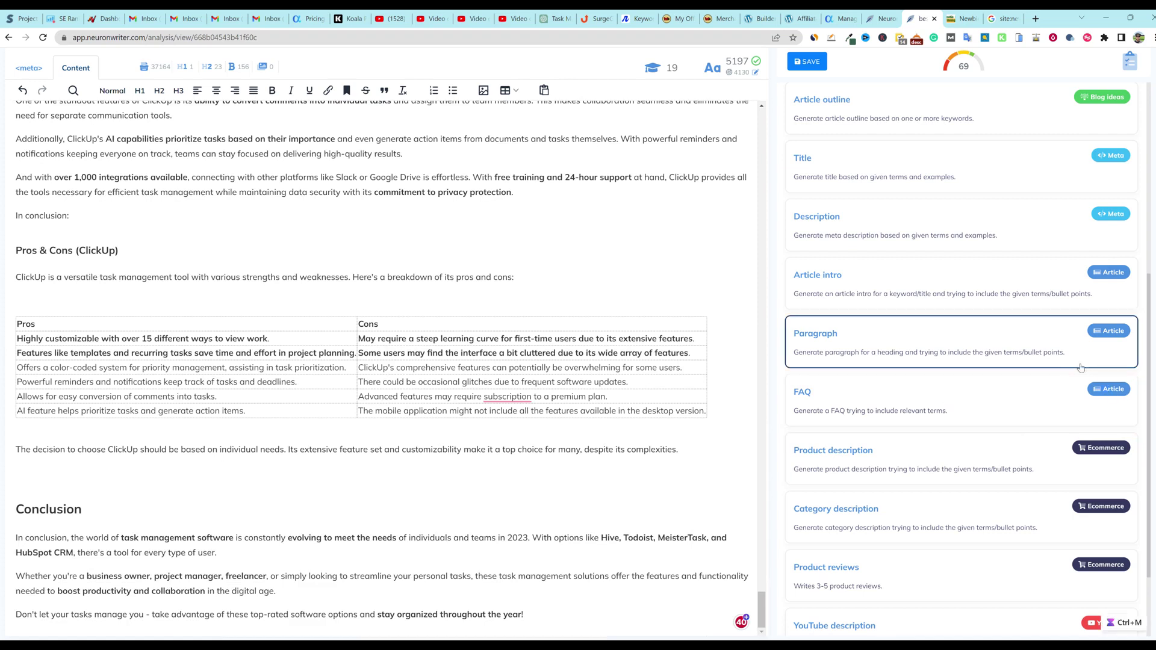
left_click(1110, 331)
left_click(800, 129)
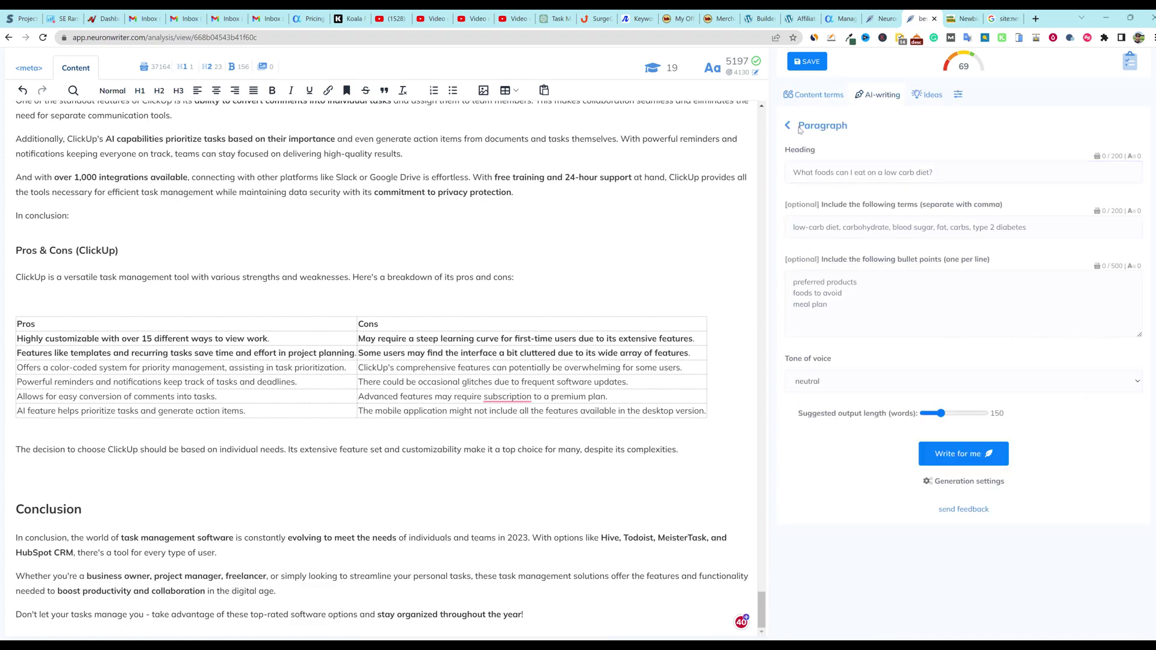
left_click(787, 126)
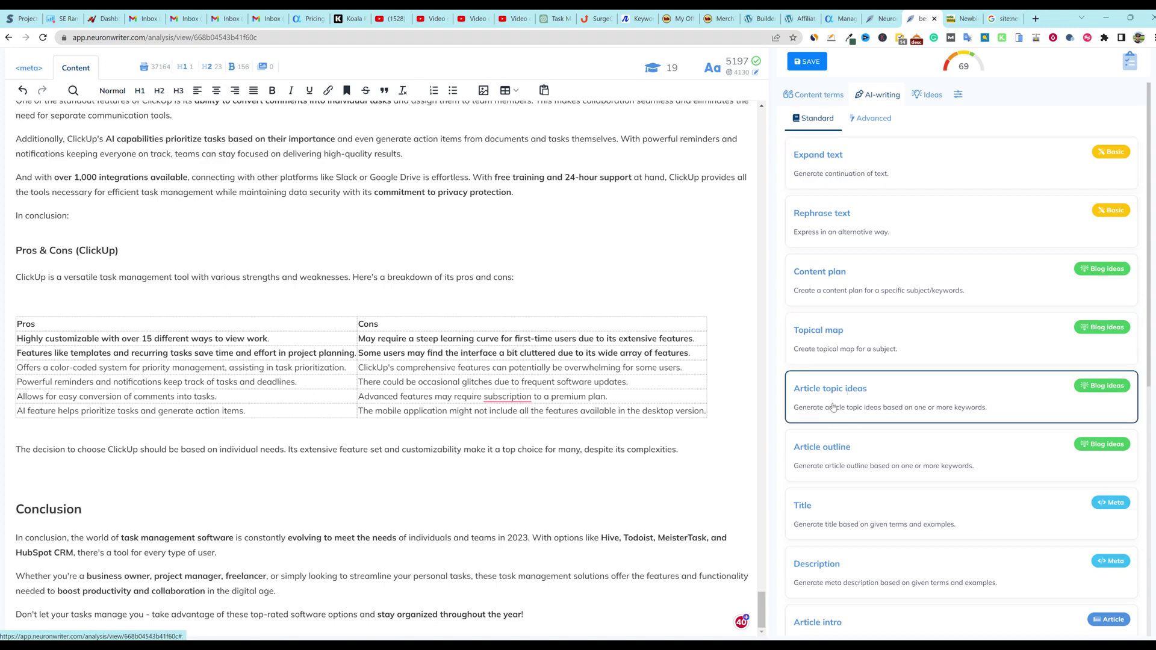
- Generate an FAQ section with the heading "FAQ" and a neutral tone above the Conclusion, and look through its questions
scroll(925, 510, "down", 6)
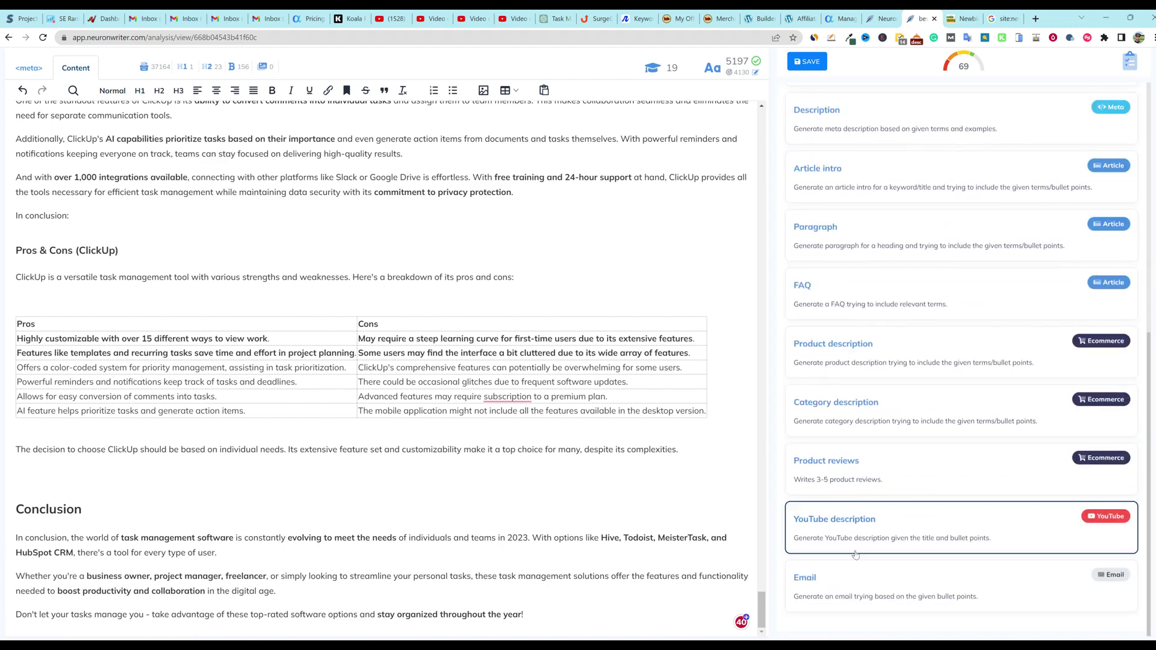
left_click(1106, 287)
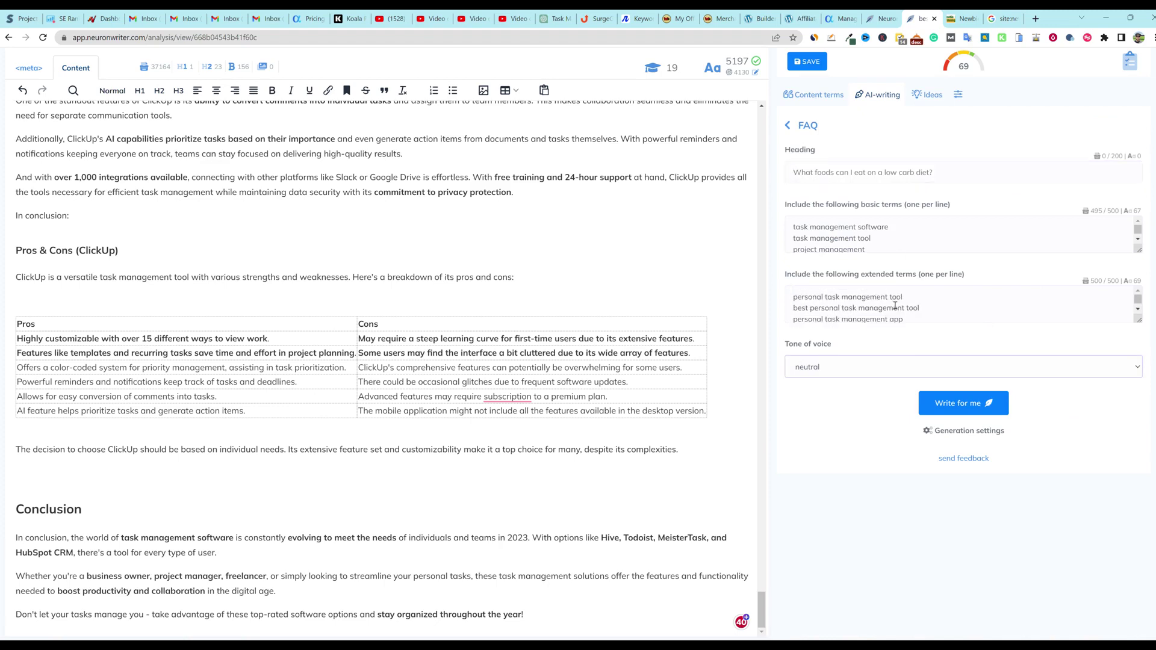
scroll(886, 252, "up", 1)
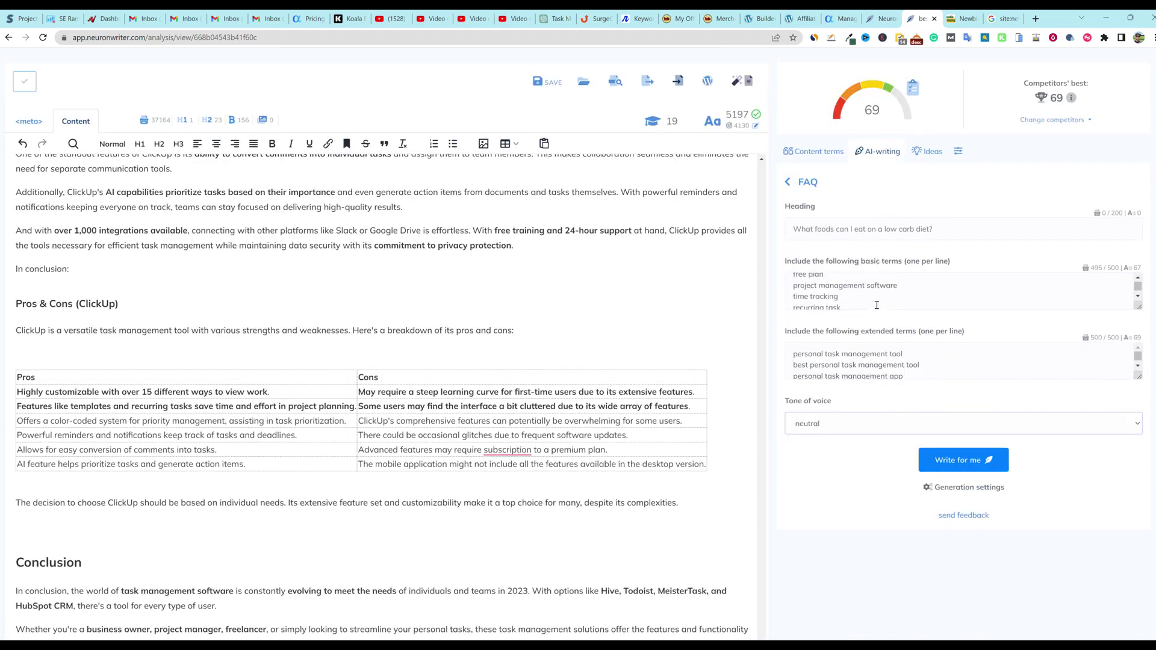
left_click(958, 460)
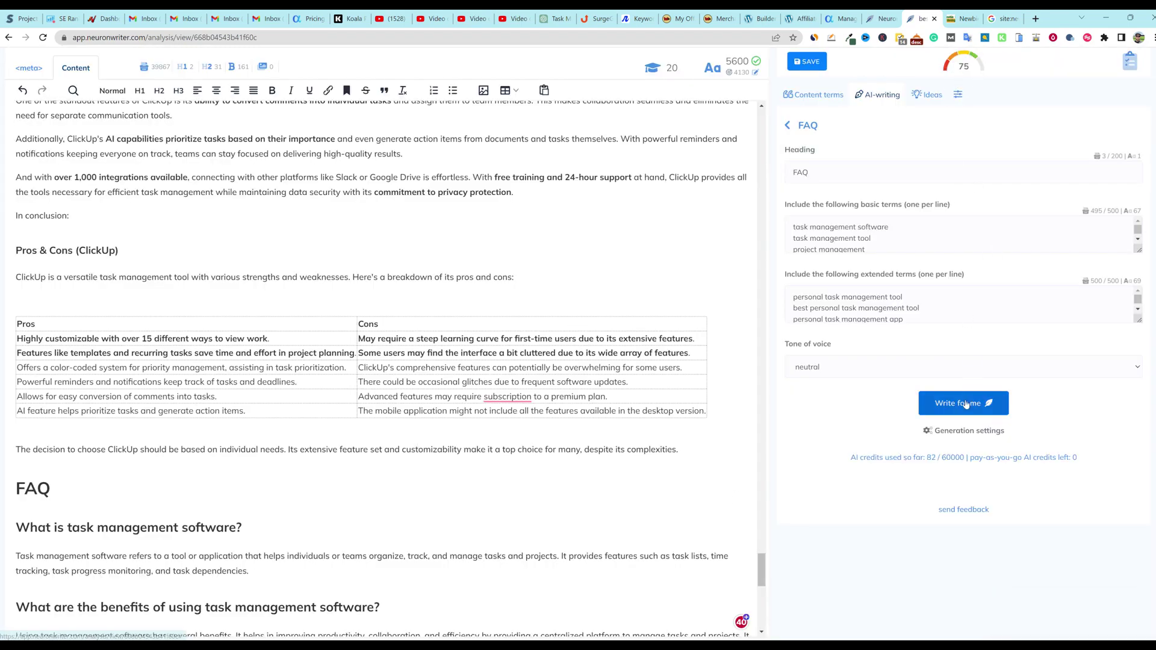
scroll(303, 521, "down", 2)
scroll(302, 521, "down", 1)
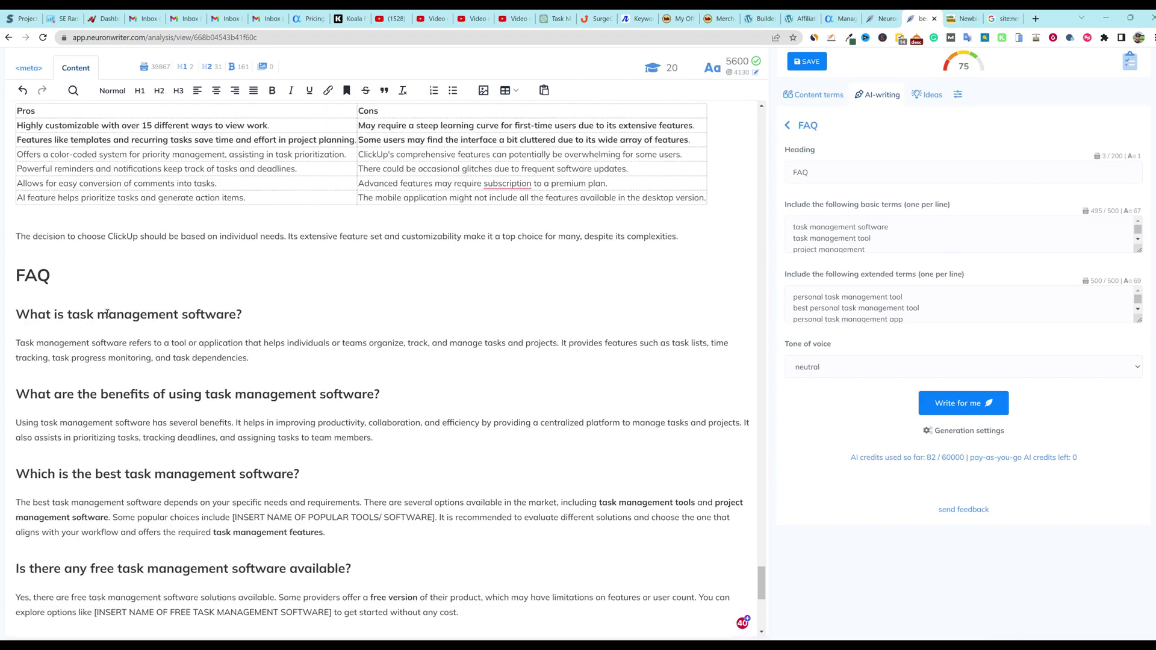
scroll(107, 314, "down", 6)
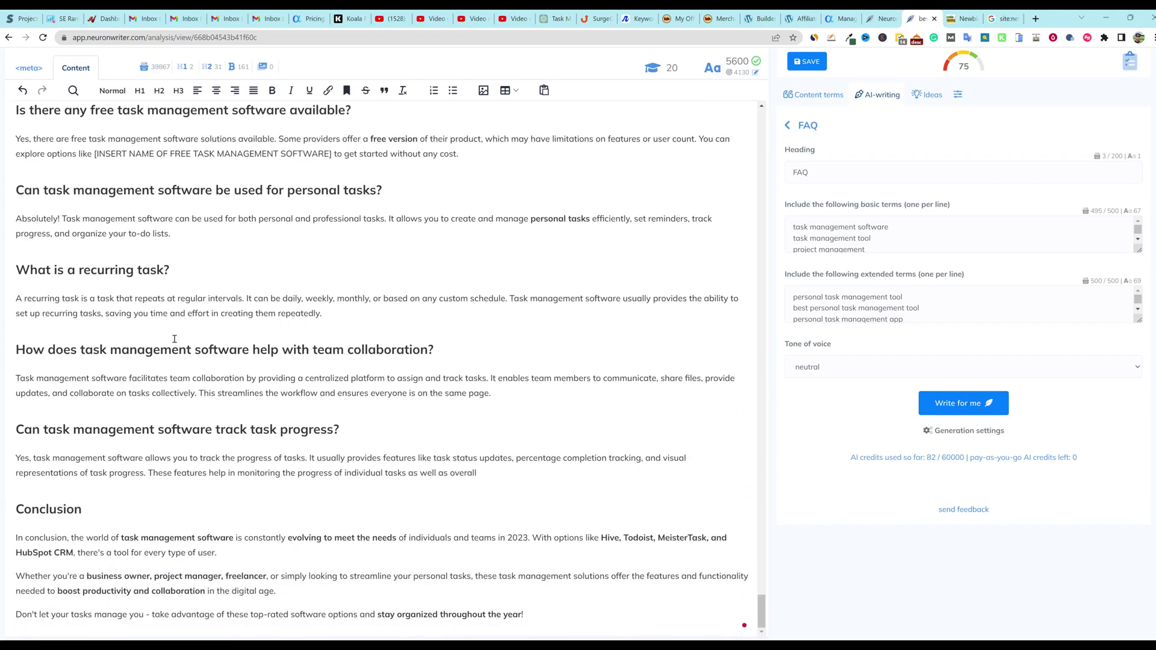
- Open the competition analysis for the article's query and compare the content scores of the top ten ranking competitor pages
scroll(178, 444, "up", 15)
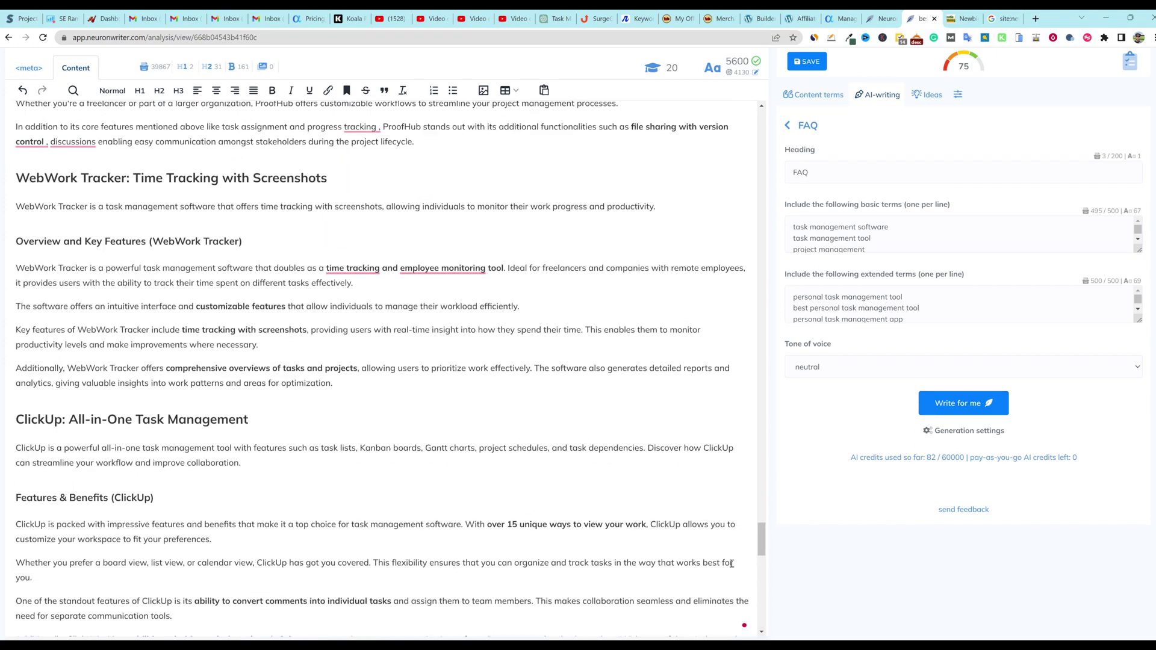
left_click_drag(763, 545, 762, 120)
scroll(677, 245, "up", 3)
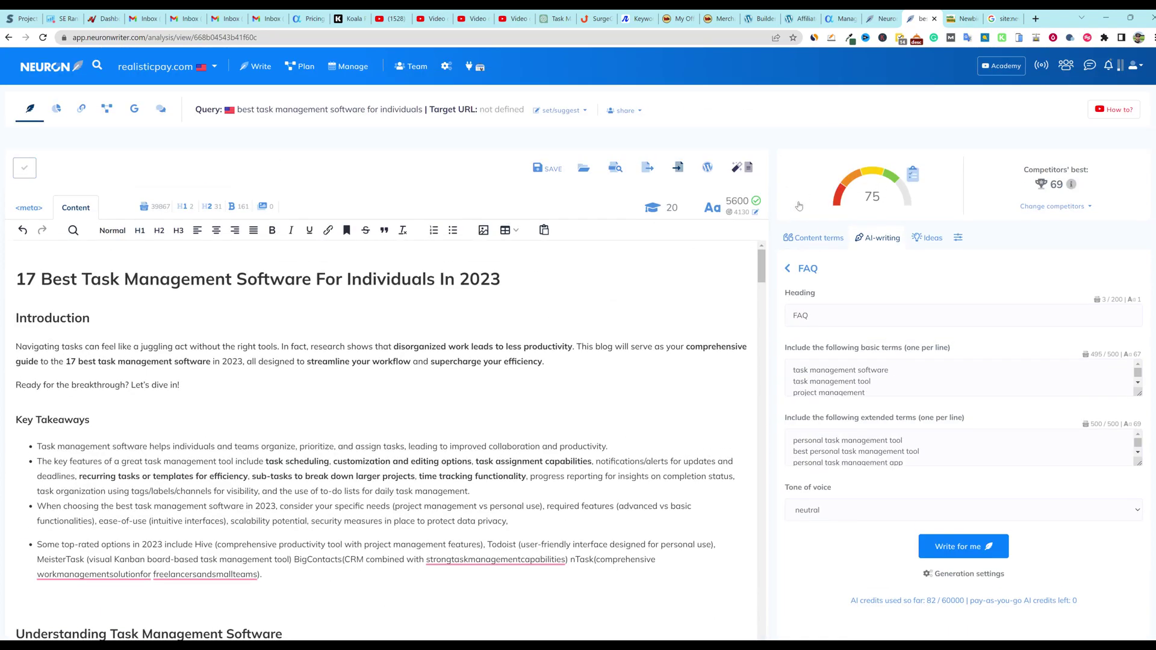
left_click(57, 110)
scroll(412, 442, "down", 5)
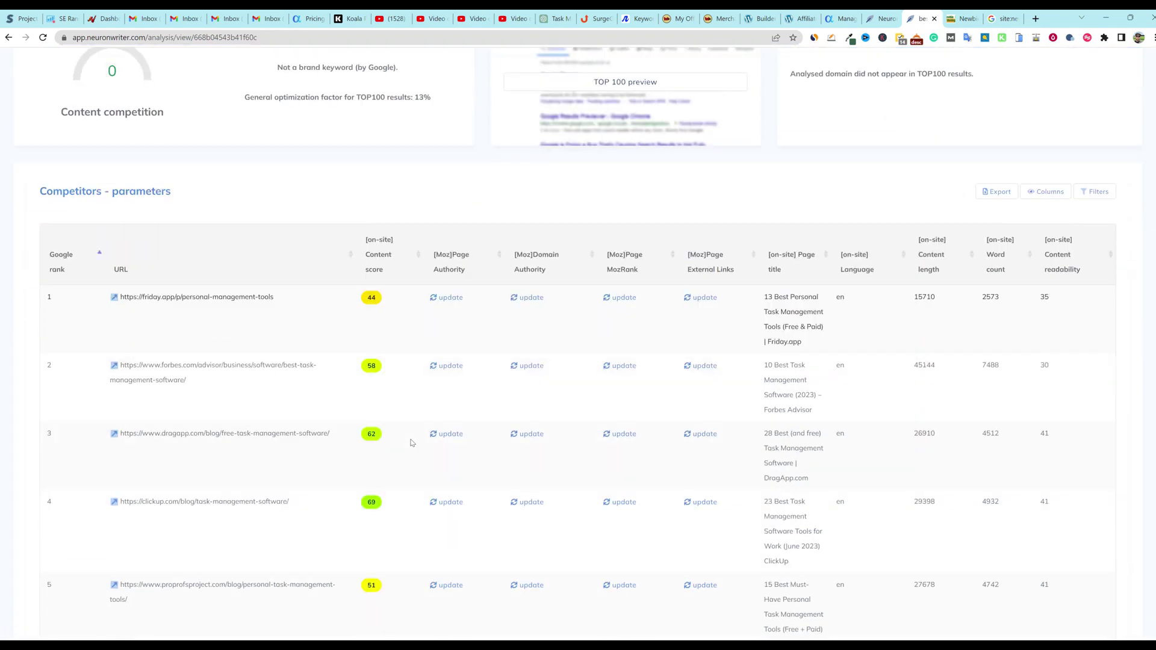
scroll(391, 458, "down", 3)
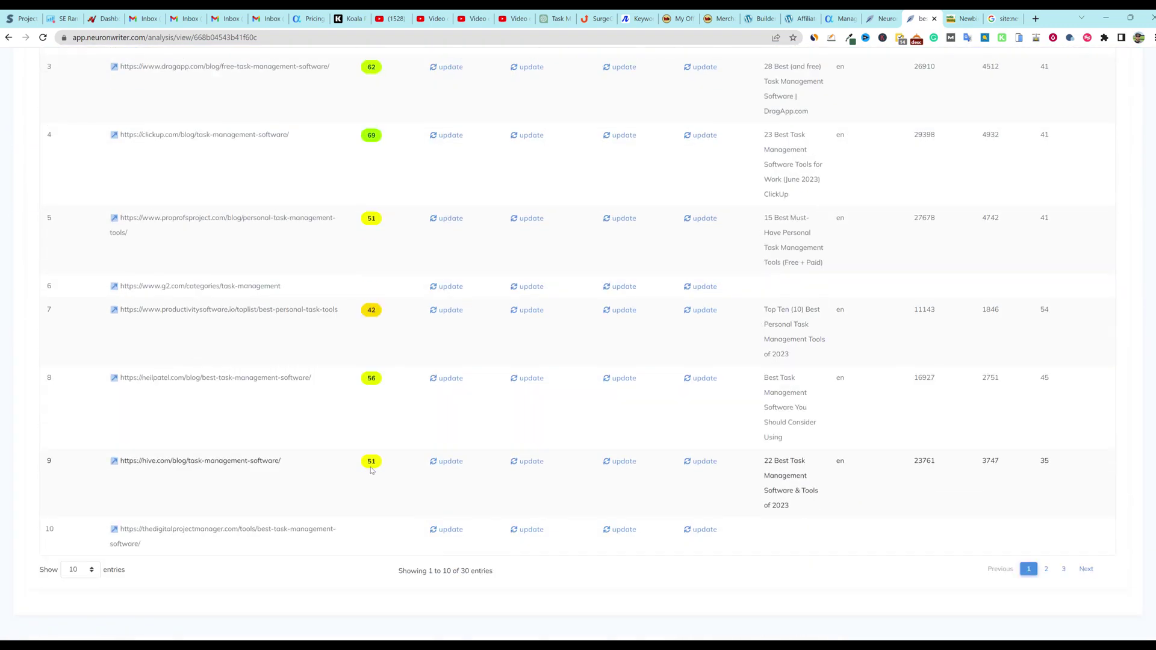
scroll(373, 469, "up", 3)
scroll(373, 469, "up", 3)
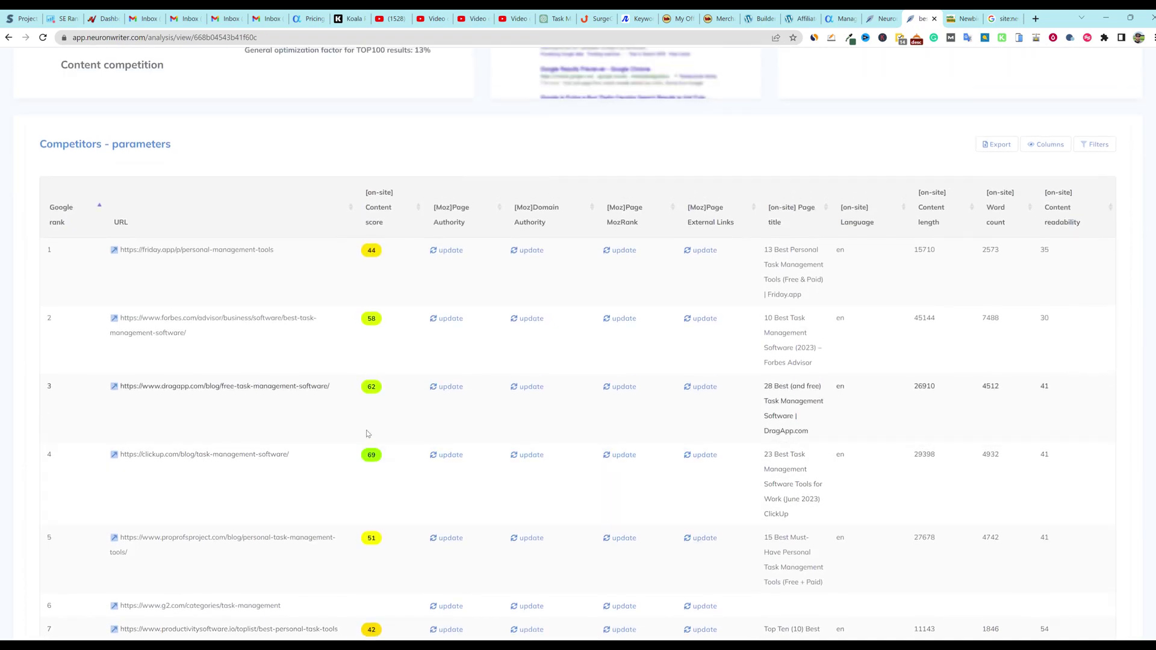
scroll(393, 389, "up", 3)
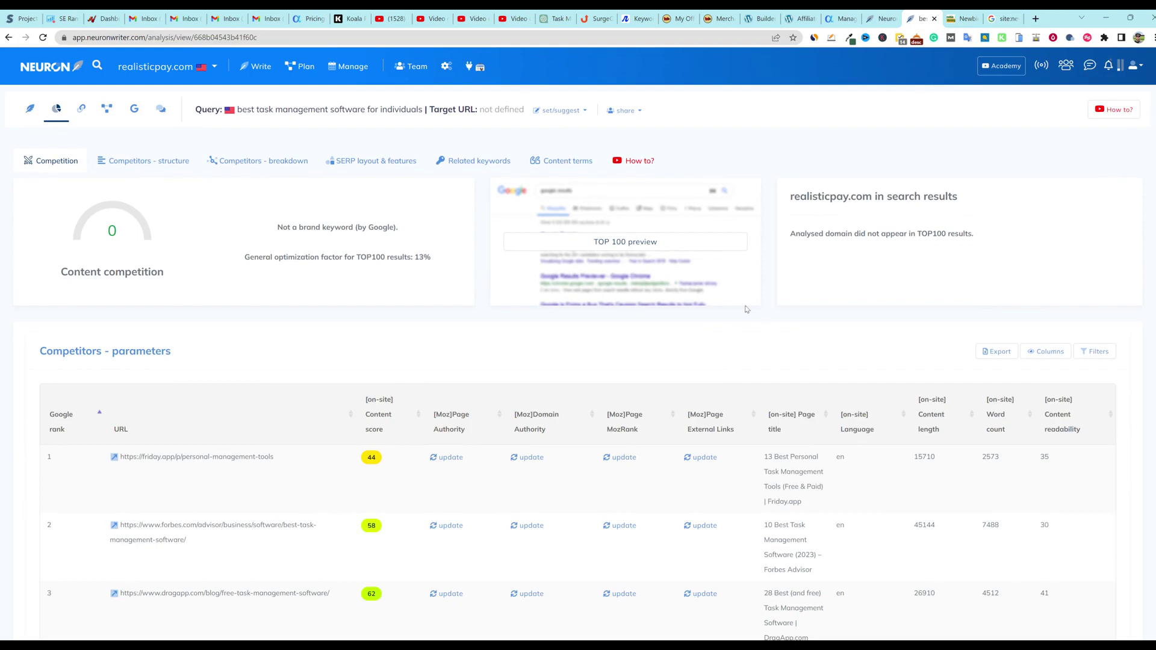
- Switch to Agility Writer and look back through the optimized task management software article from the ClickUp section towards its beginning
left_click(840, 19)
scroll(752, 243, "up", 20)
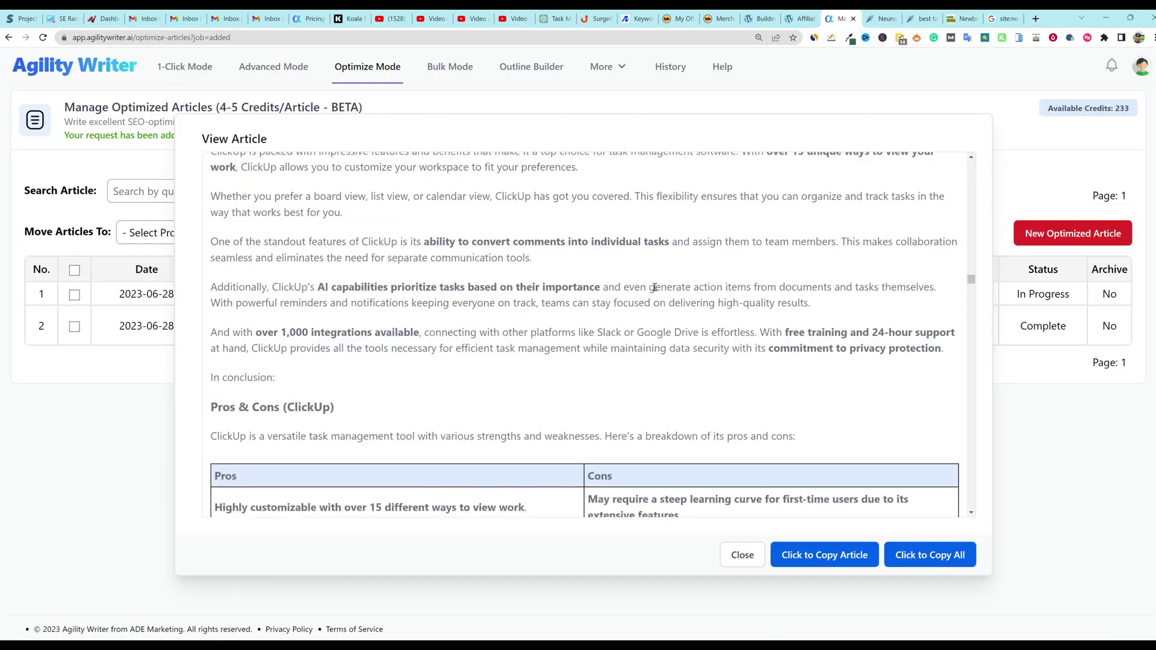
scroll(655, 287, "up", 20)
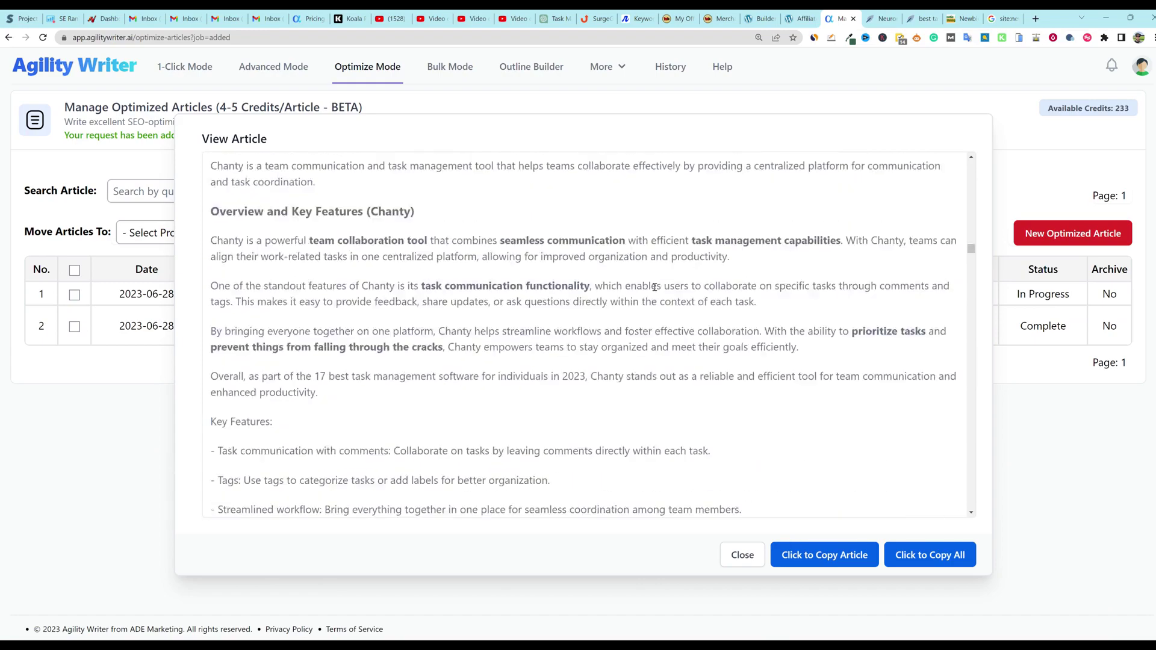
scroll(654, 288, "up", 10)
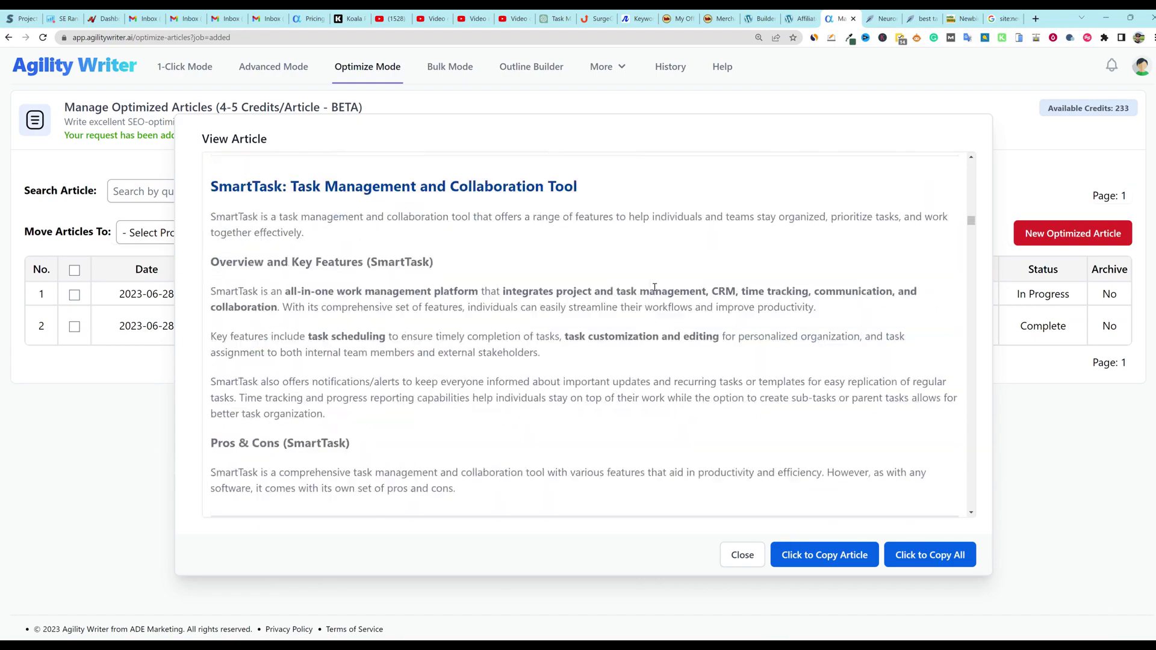